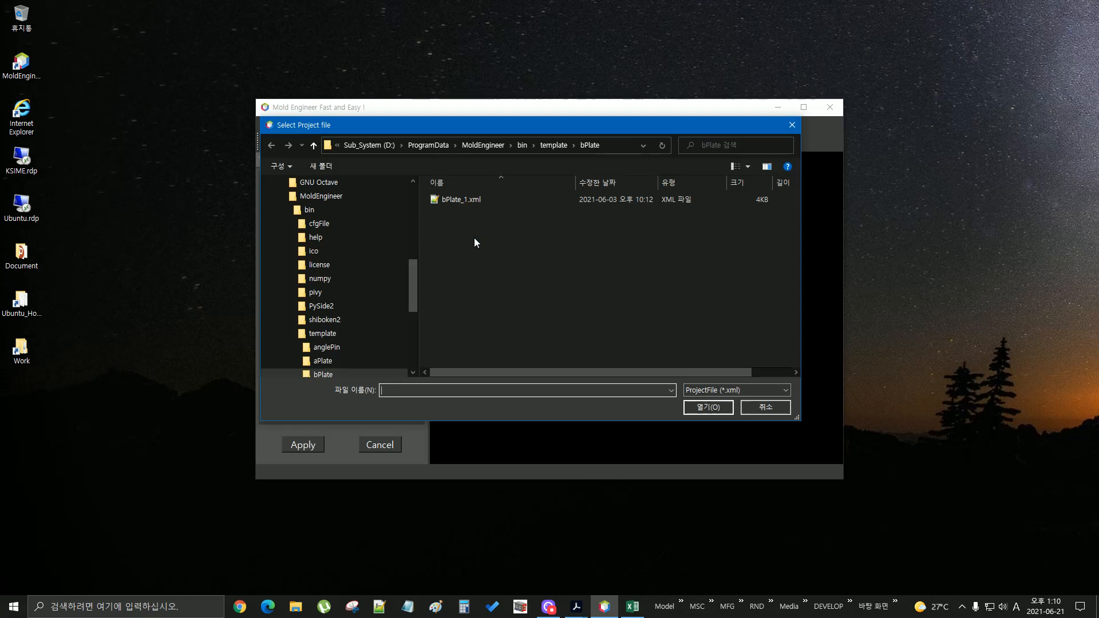
Open the bPlate_1.xml project from the bPlate template folder.
click(453, 200)
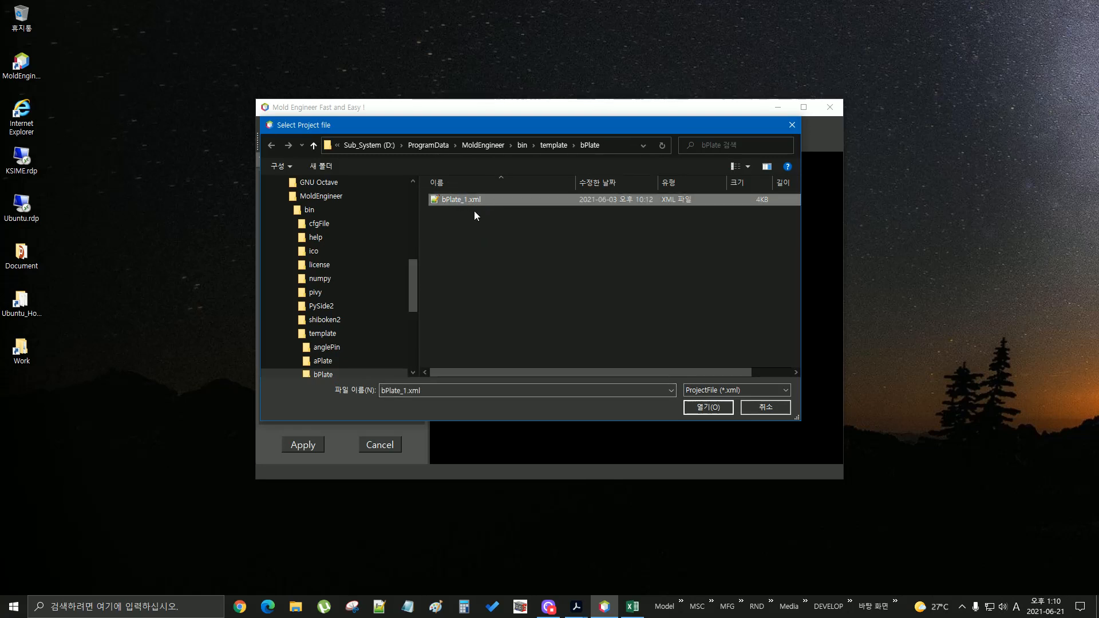
click(709, 407)
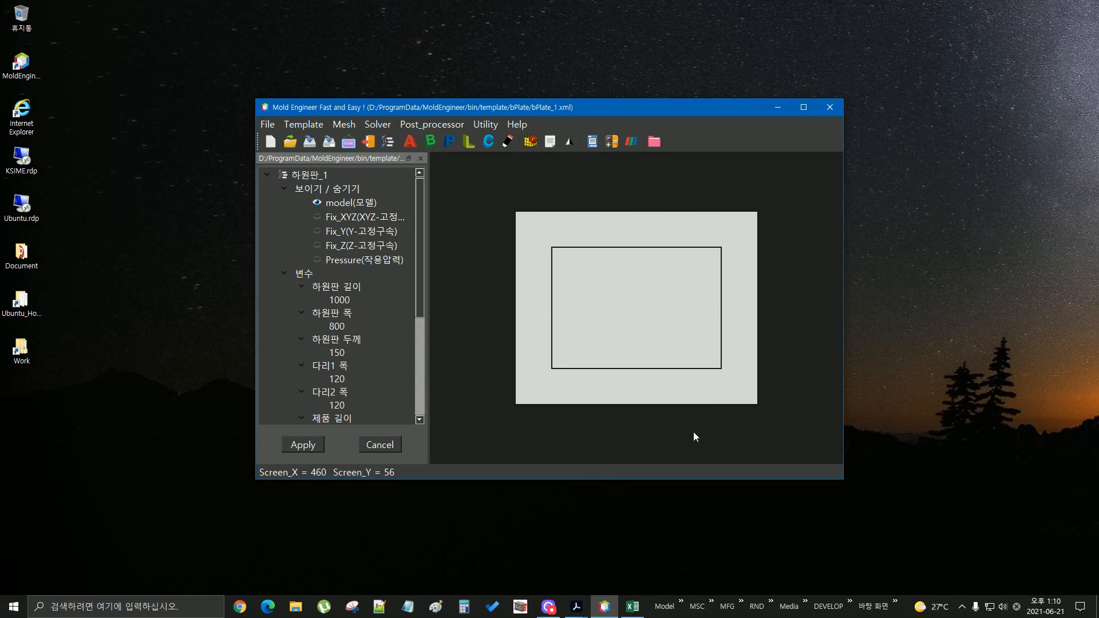
drag(692, 431, 748, 298)
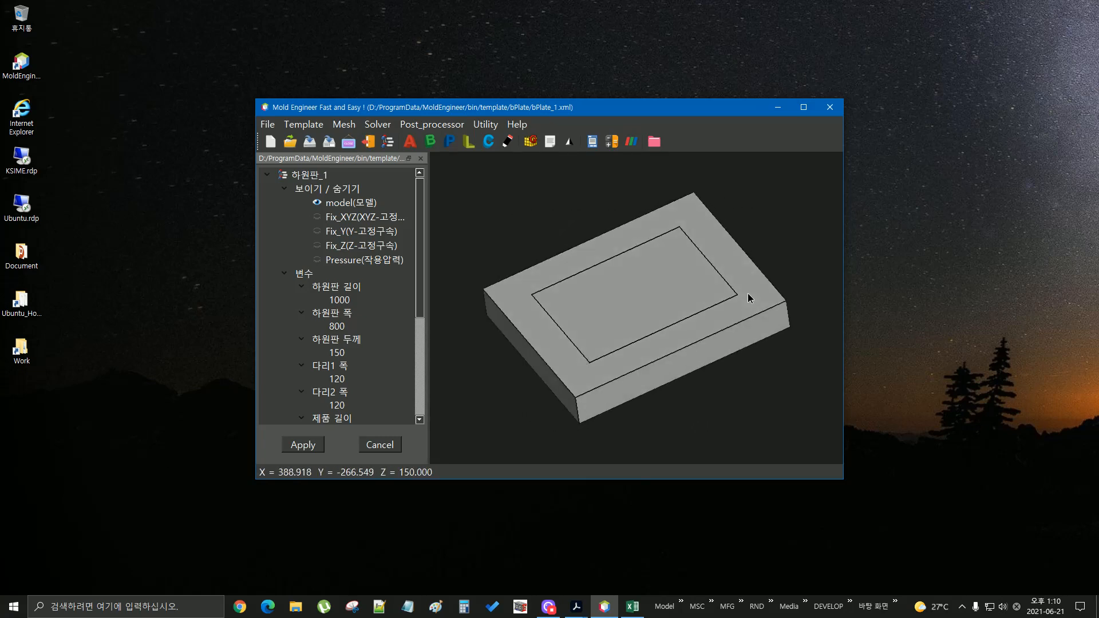
Maximize the program window and show the Pressure load on the plate model.
click(805, 107)
drag(471, 421, 484, 356)
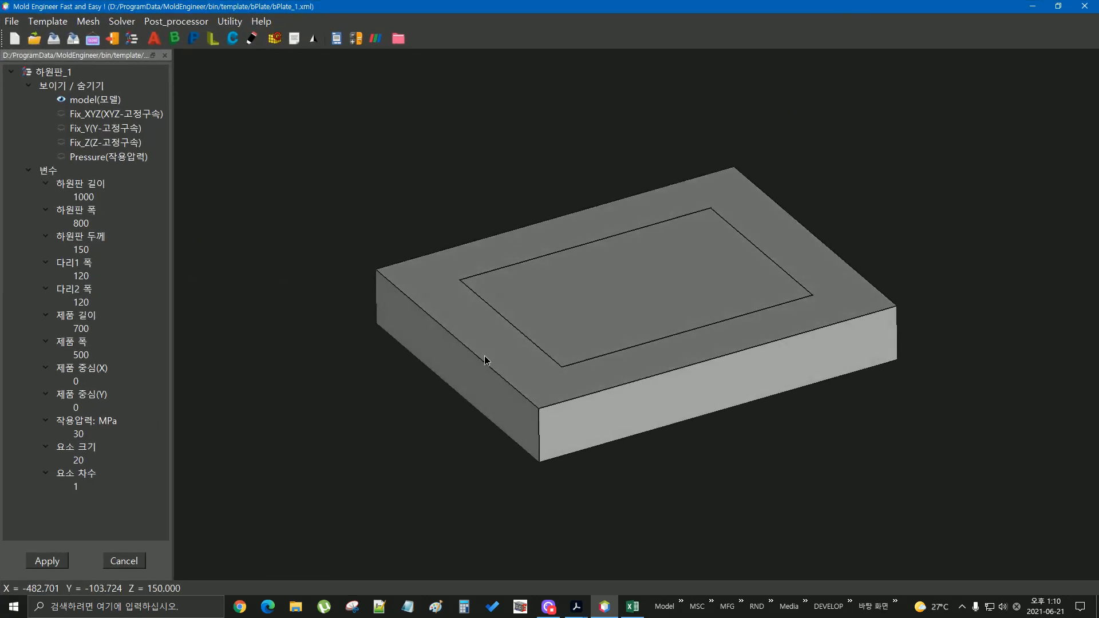
click(60, 157)
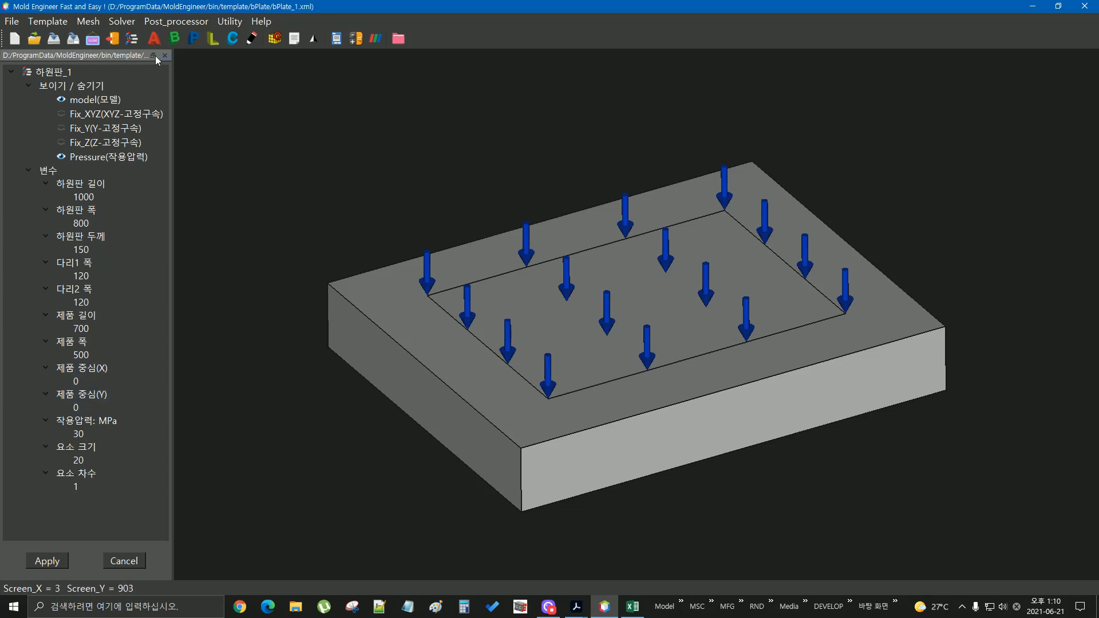
Save the project under the name b1 in the ME work folder.
click(75, 39)
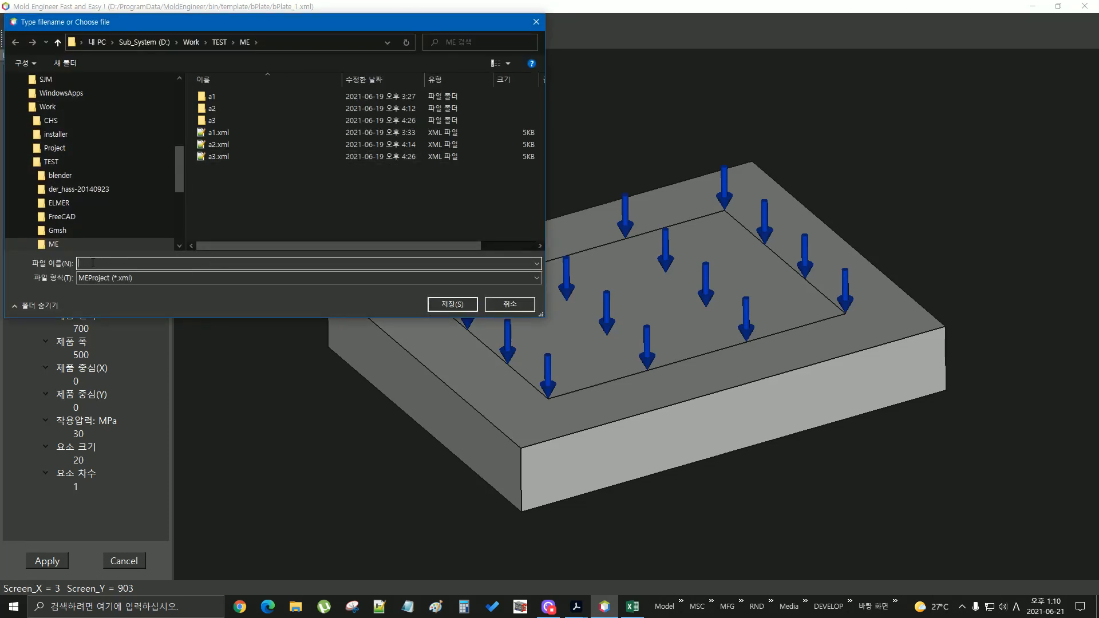
text(b1)
click(465, 305)
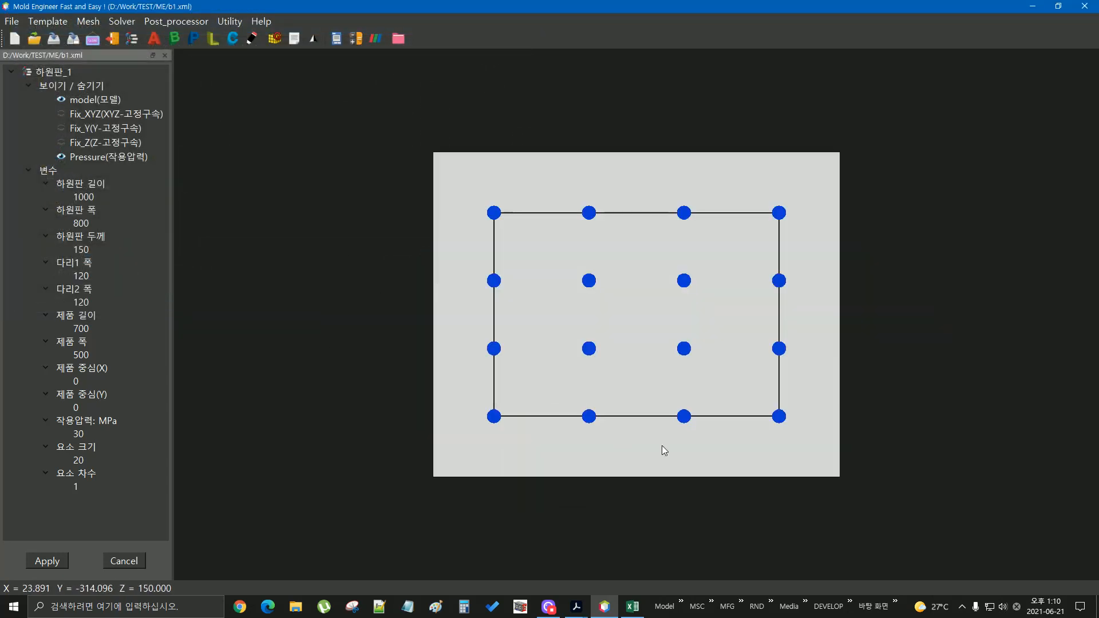
Set the product centre to X 30 and Y 40, apply it, and check the shifted pressure area on the plate.
drag(660, 449, 813, 236)
drag(597, 433, 672, 379)
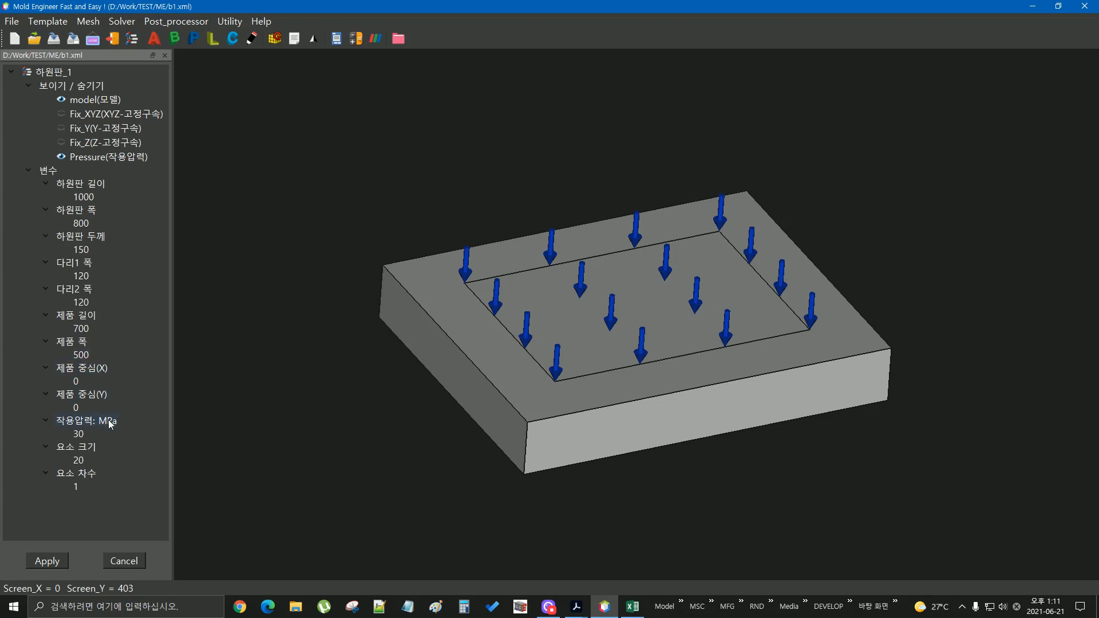
double_click(75, 382)
text(30)
double_click(75, 407)
text(40)
click(47, 562)
drag(300, 413, 331, 494)
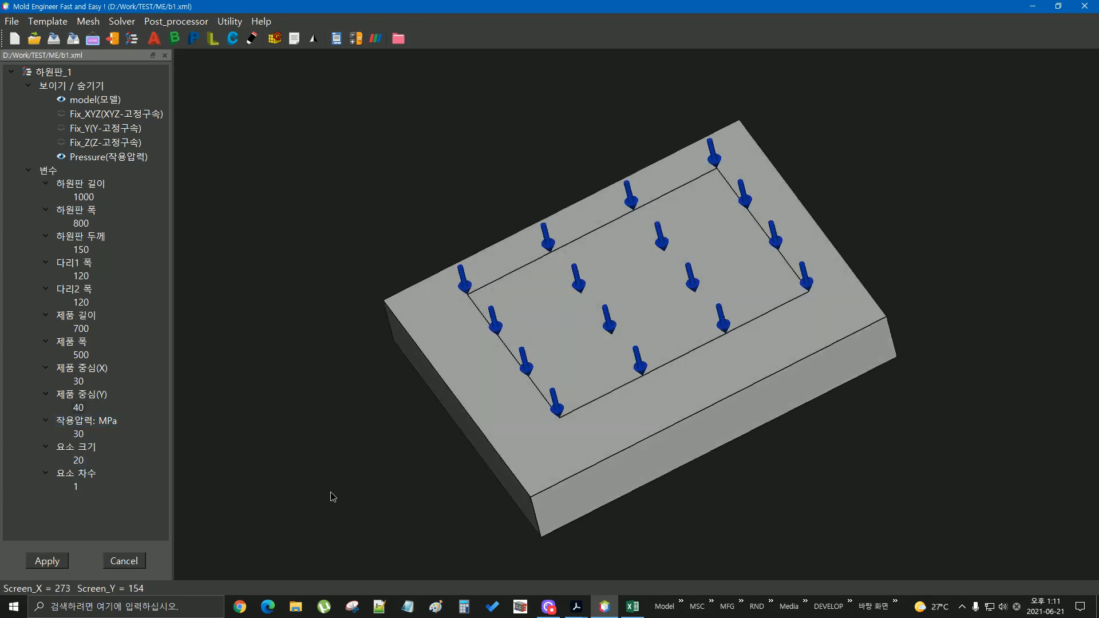
drag(696, 360, 754, 454)
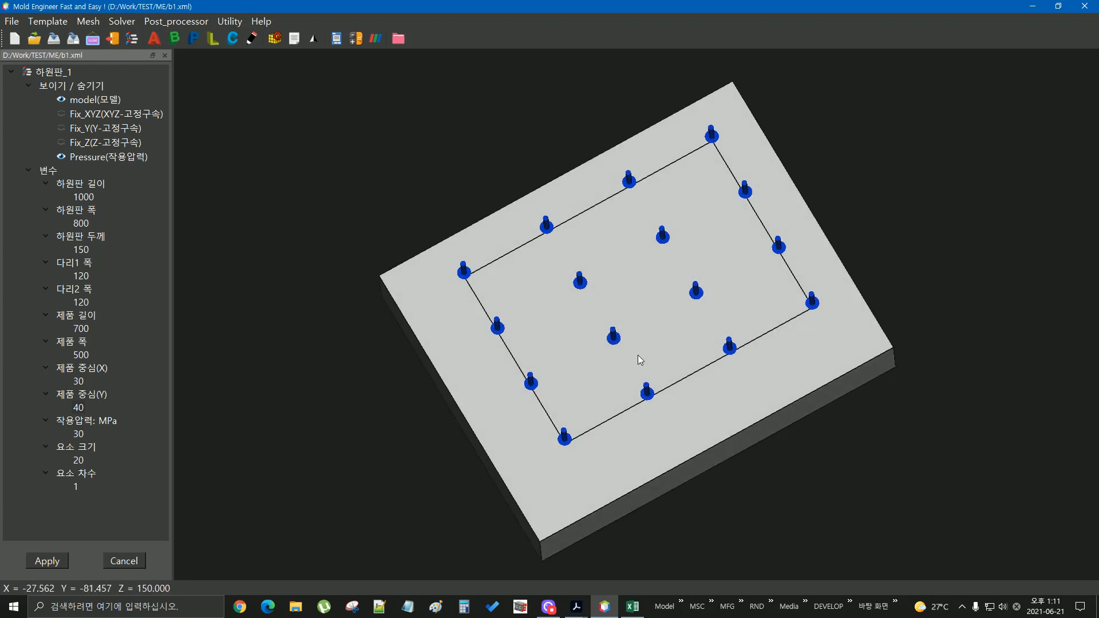
drag(637, 358, 618, 272)
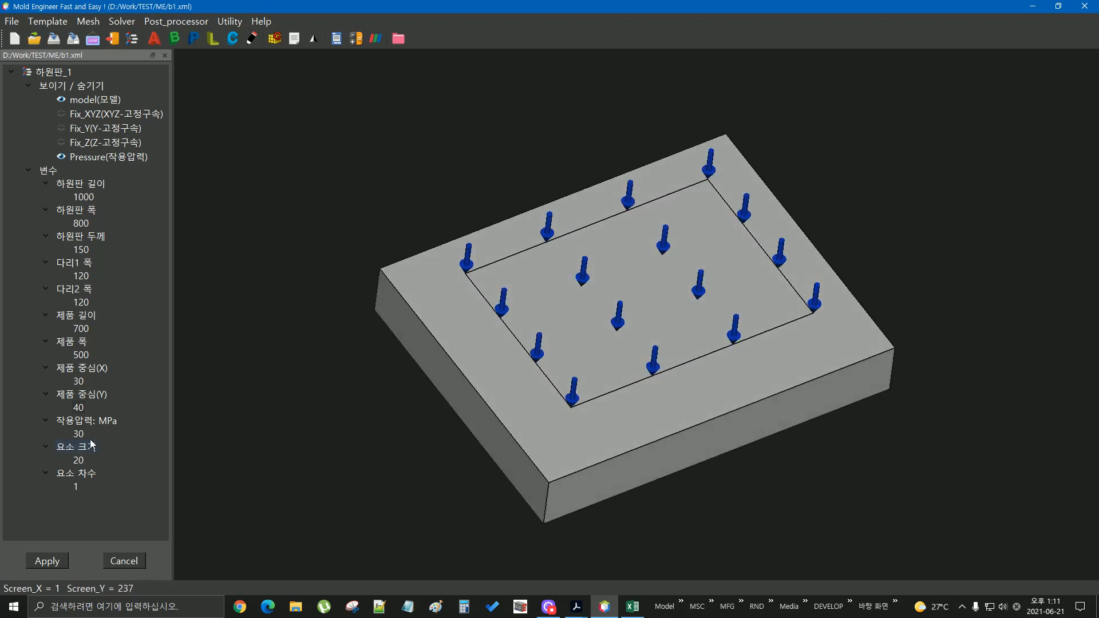
Set the product centre X and Y back to 0 and apply the change to the model.
double_click(77, 383)
double_click(78, 406)
text(0)
double_click(80, 329)
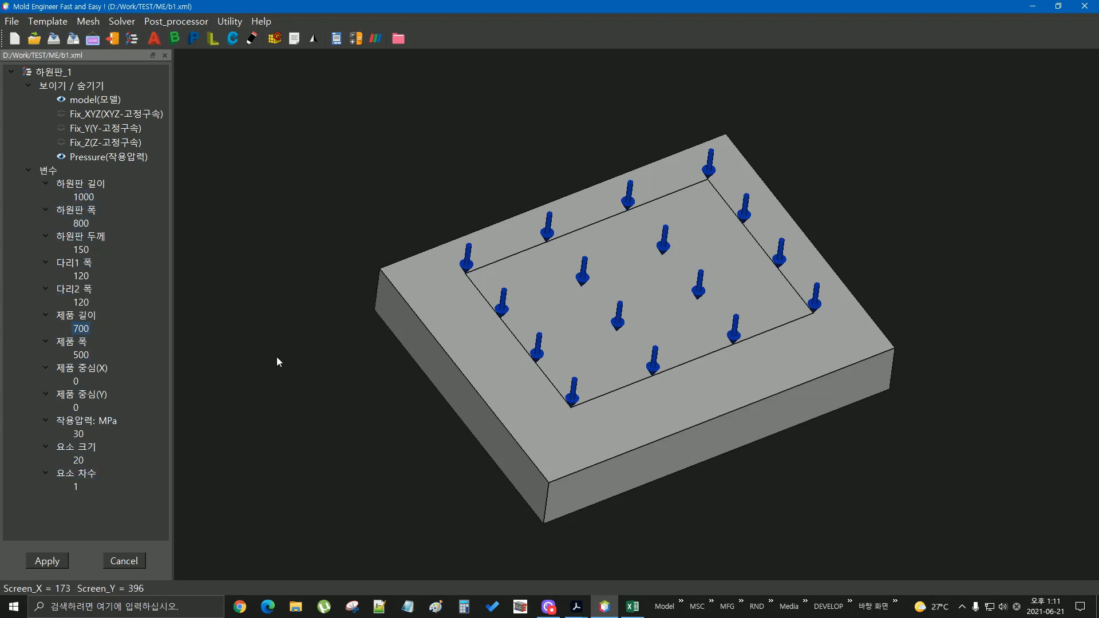
click(47, 561)
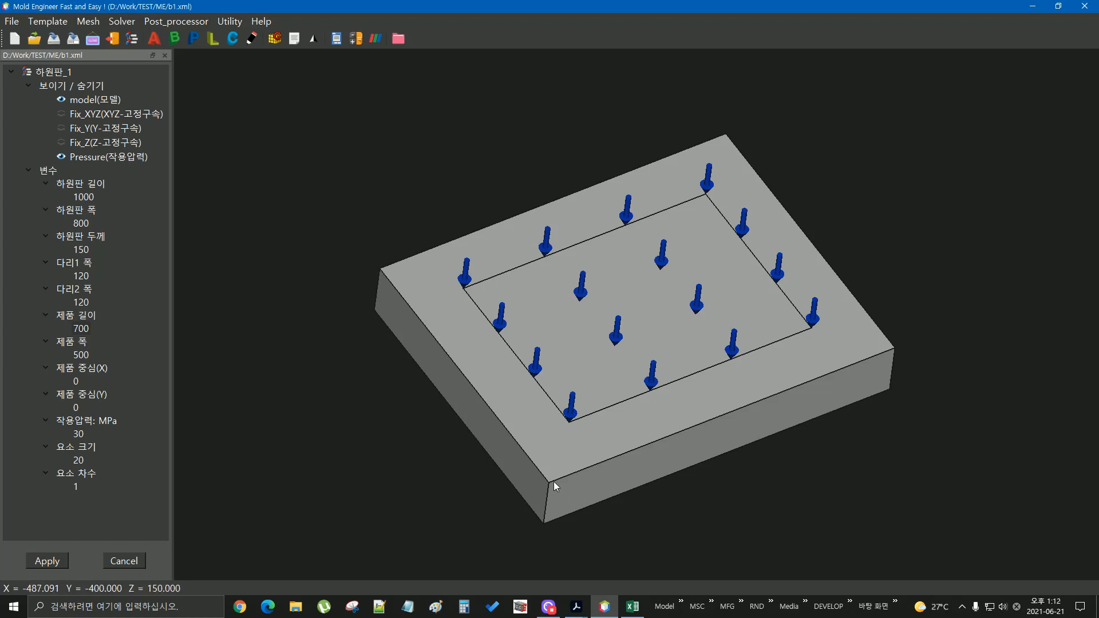
Show the Fix_XYZ constraint on the plate and inspect it at the lower corner.
drag(457, 499, 491, 456)
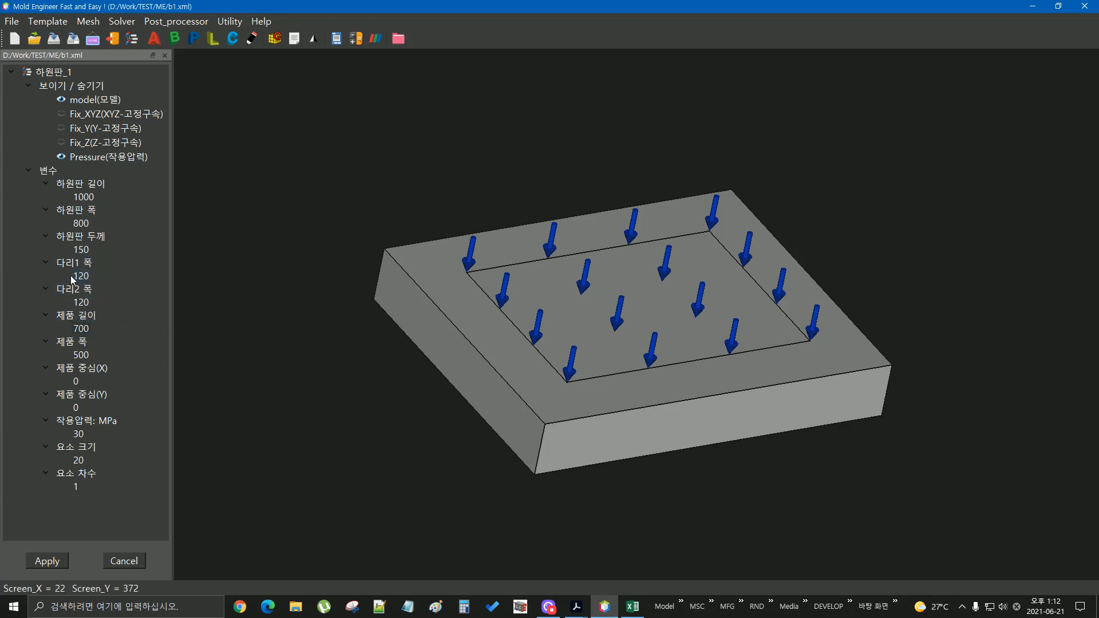
middle_drag(455, 445, 654, 162)
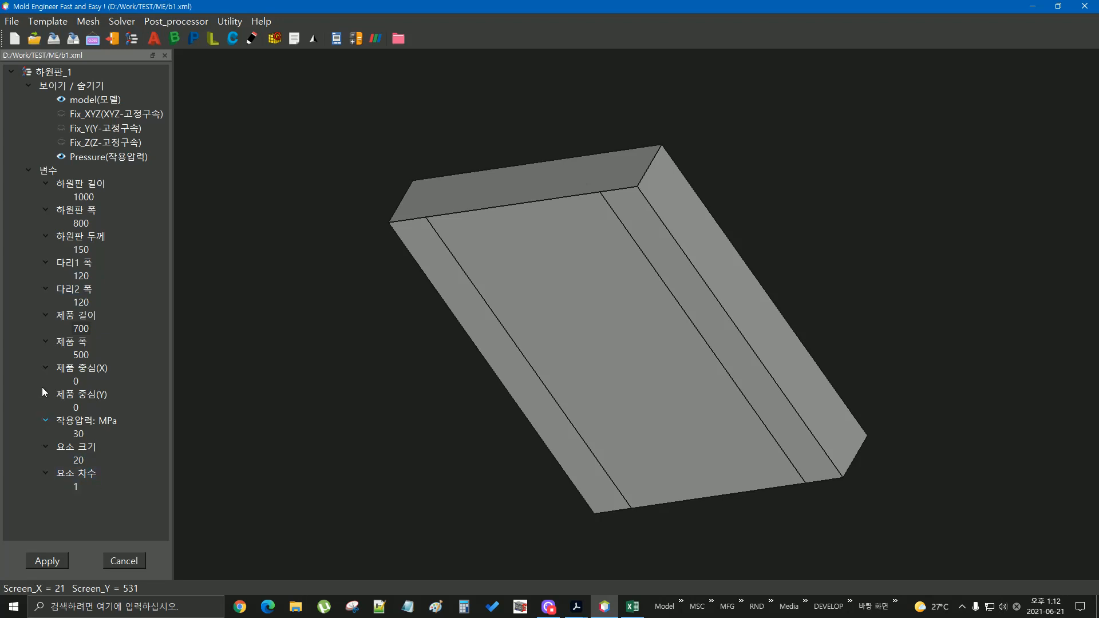
drag(720, 119, 508, 363)
drag(819, 222, 685, 170)
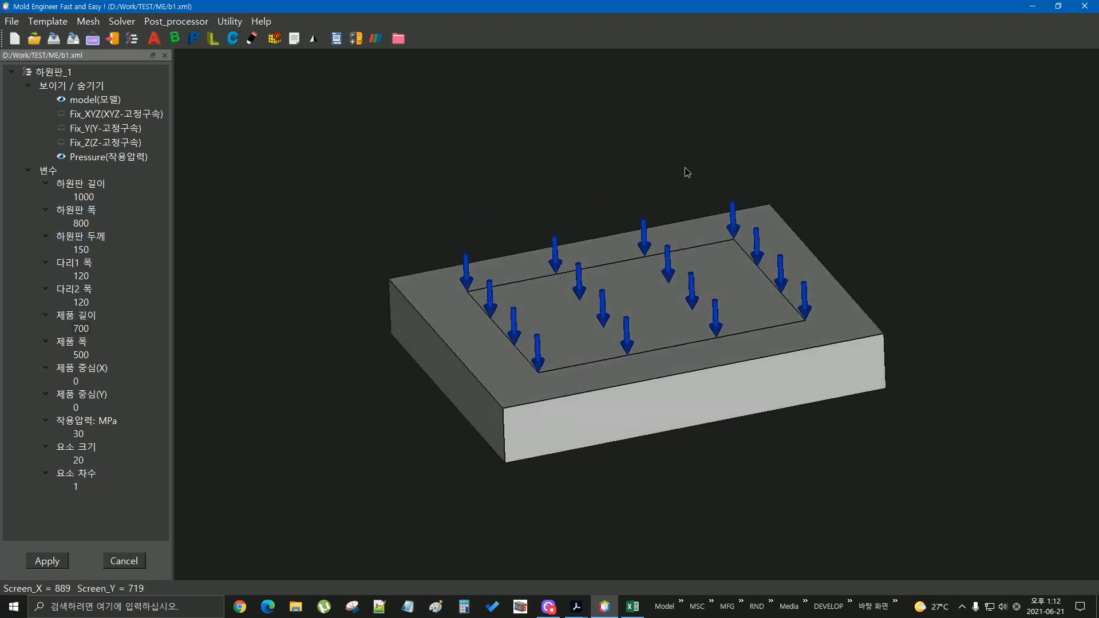
drag(414, 185, 419, 194)
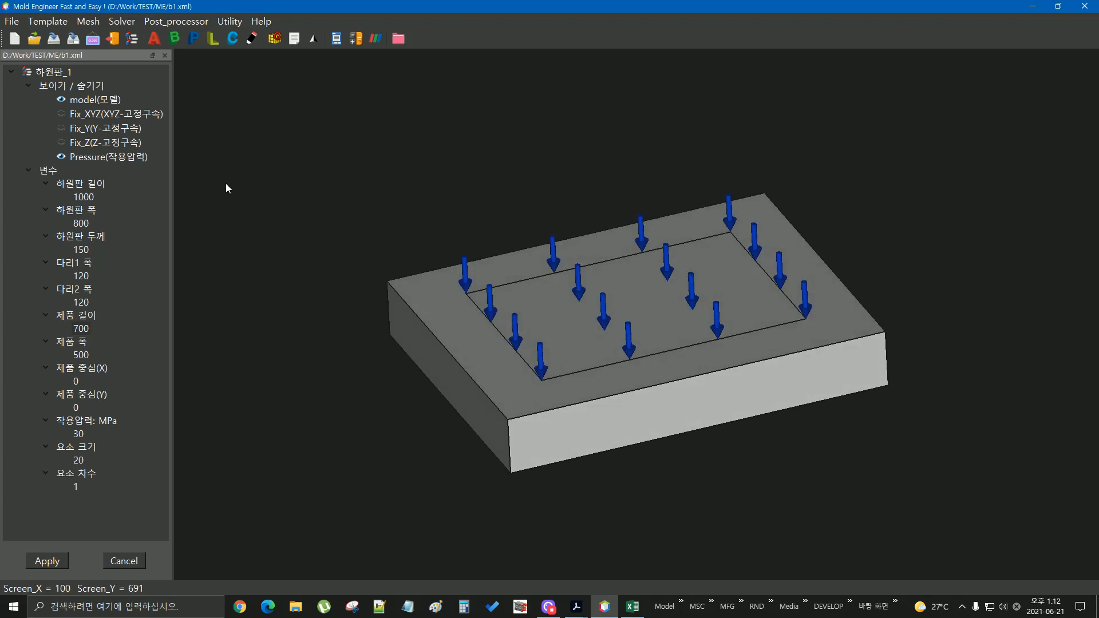
click(61, 114)
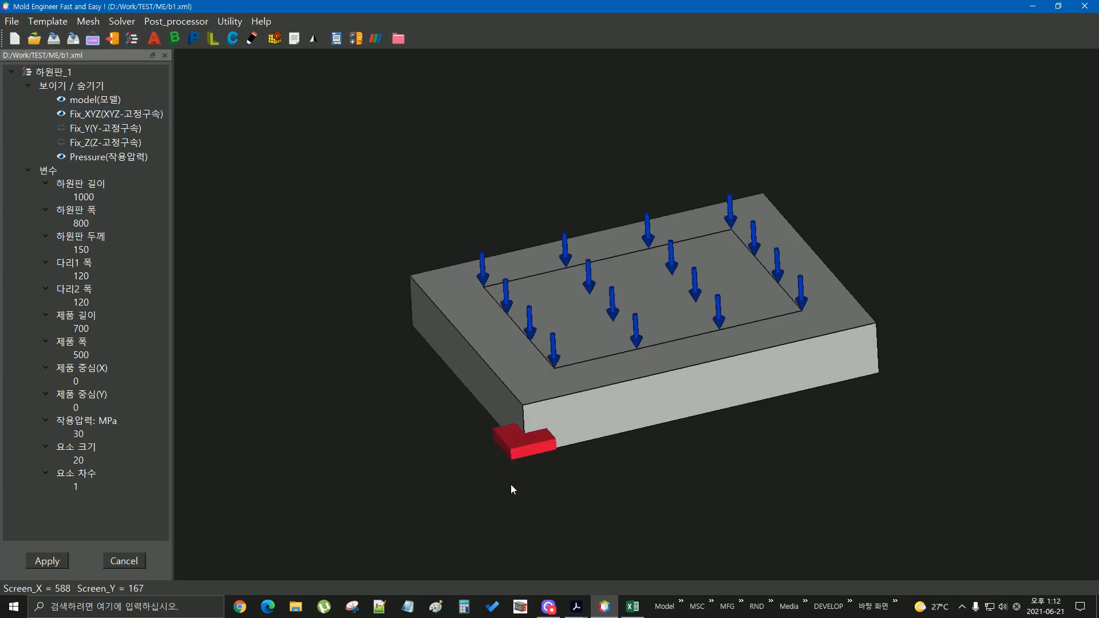
drag(530, 473, 533, 366)
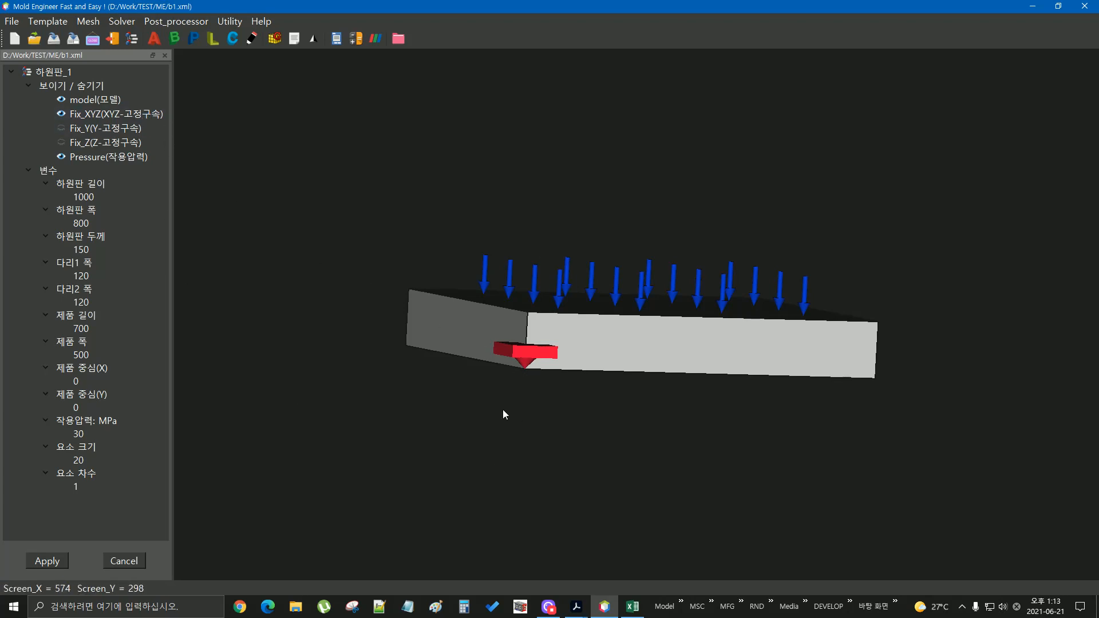
drag(502, 412, 495, 453)
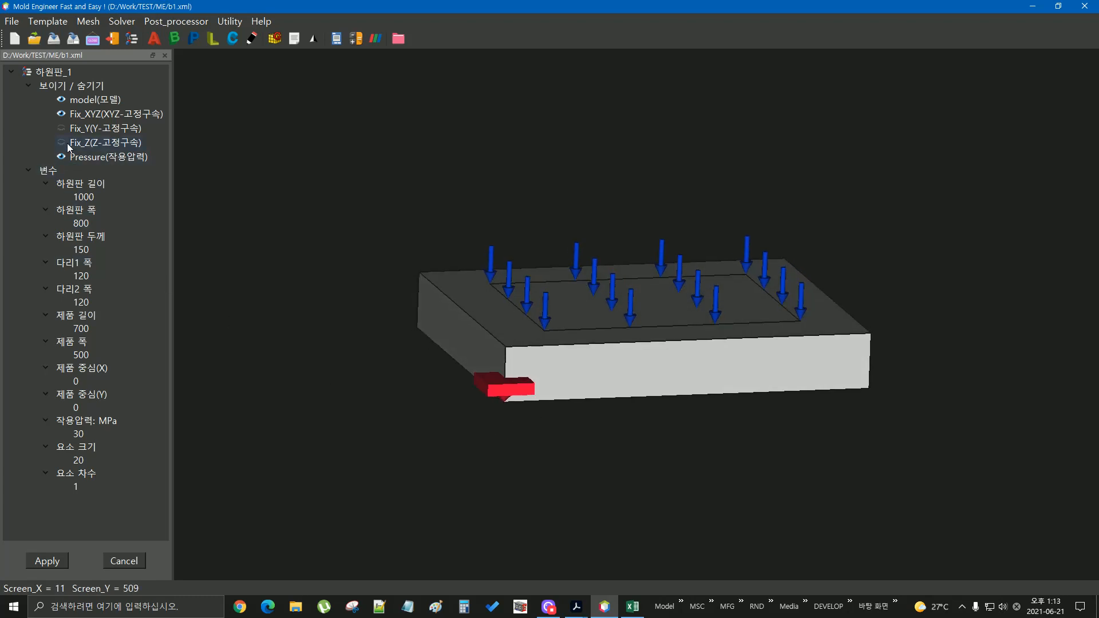
Show the Fix_Y constraint and inspect it at the plate's bottom corner from below and above.
click(61, 129)
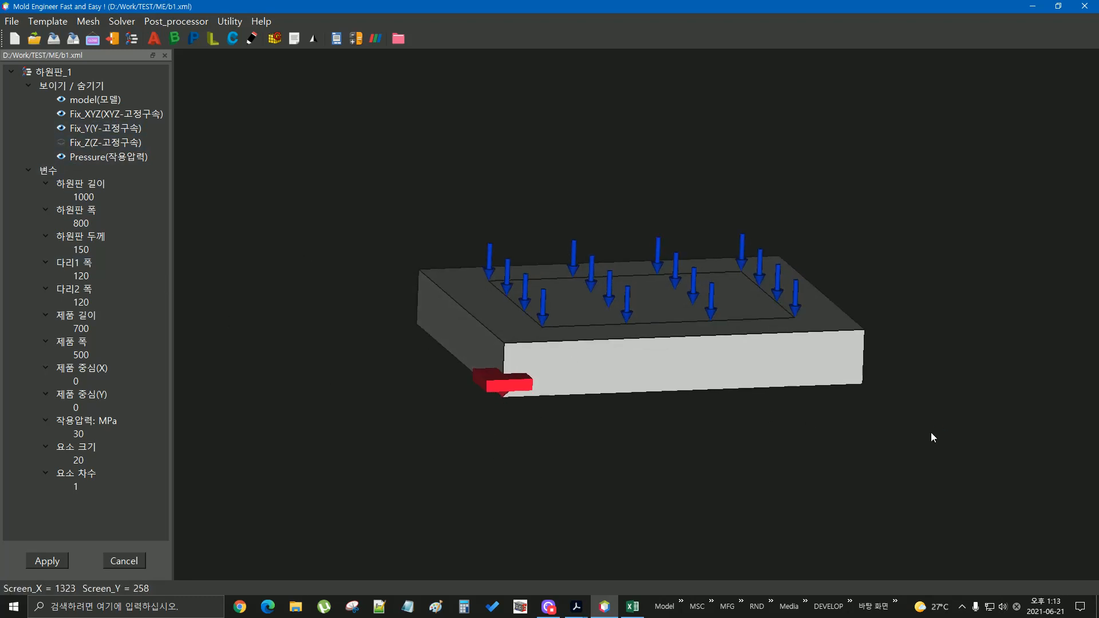
drag(931, 432, 633, 336)
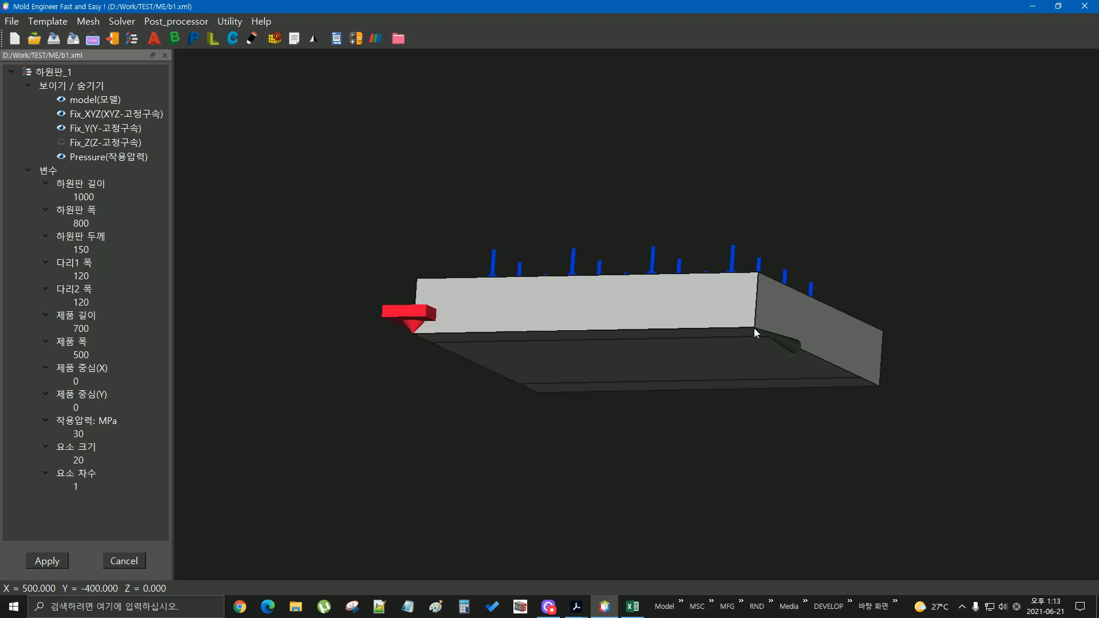
drag(599, 233, 595, 363)
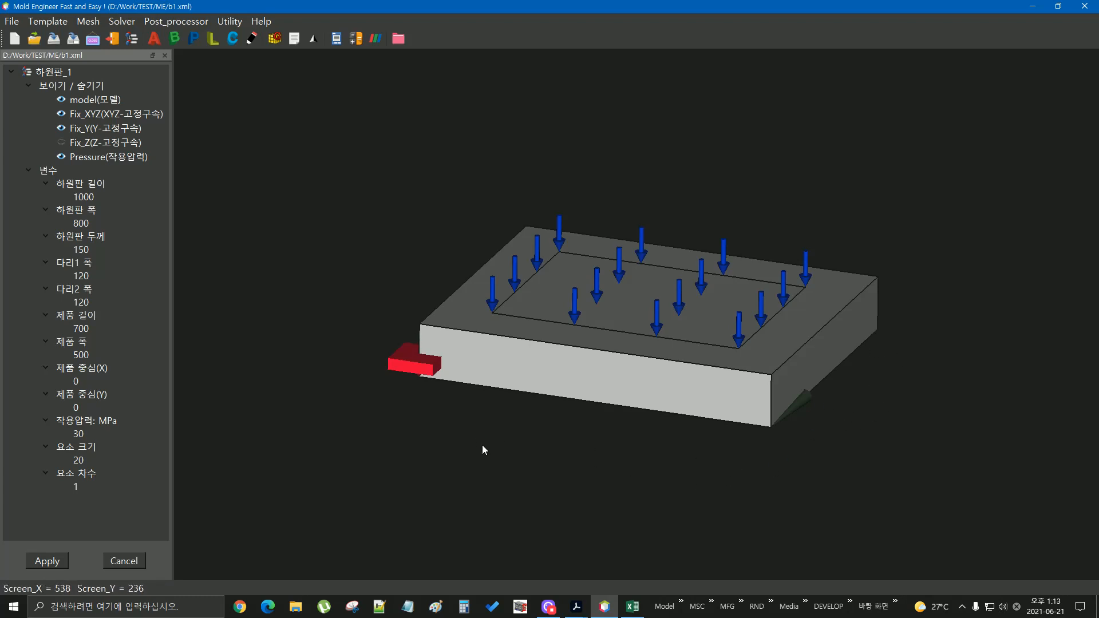
Show the Fix_Z constraints and inspect them along the legs from underneath the plate.
click(60, 142)
drag(521, 455, 548, 242)
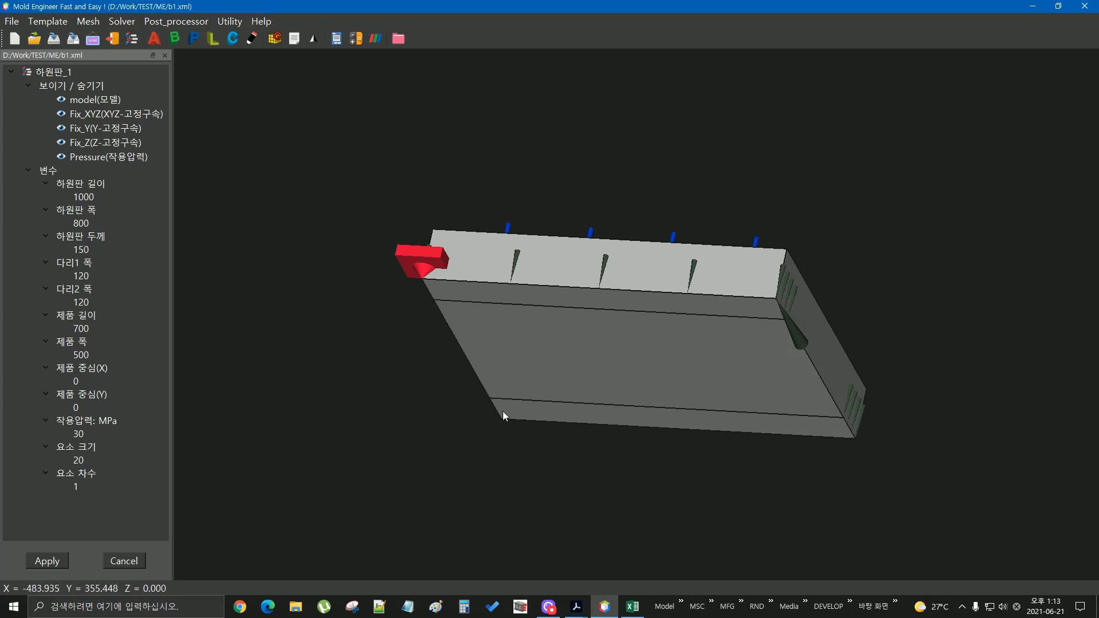
drag(547, 173, 540, 351)
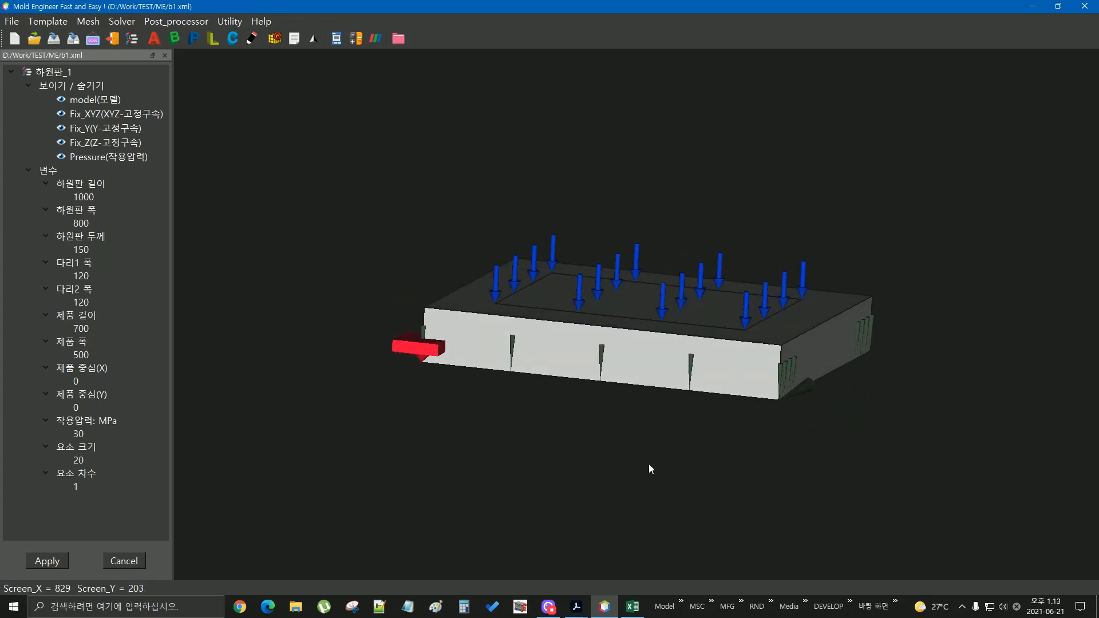
Examine the pressure arrows and the XYZ, Y and Z constraints from above and from underneath the plate.
drag(648, 464, 638, 508)
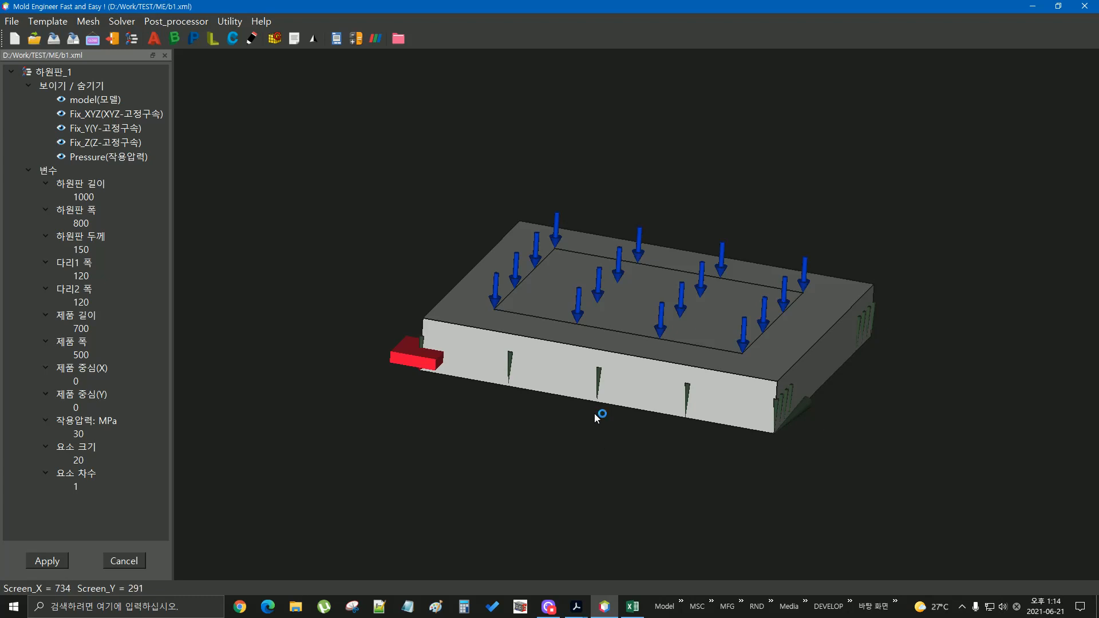
drag(404, 391, 401, 401)
scroll(569, 437, up, 3)
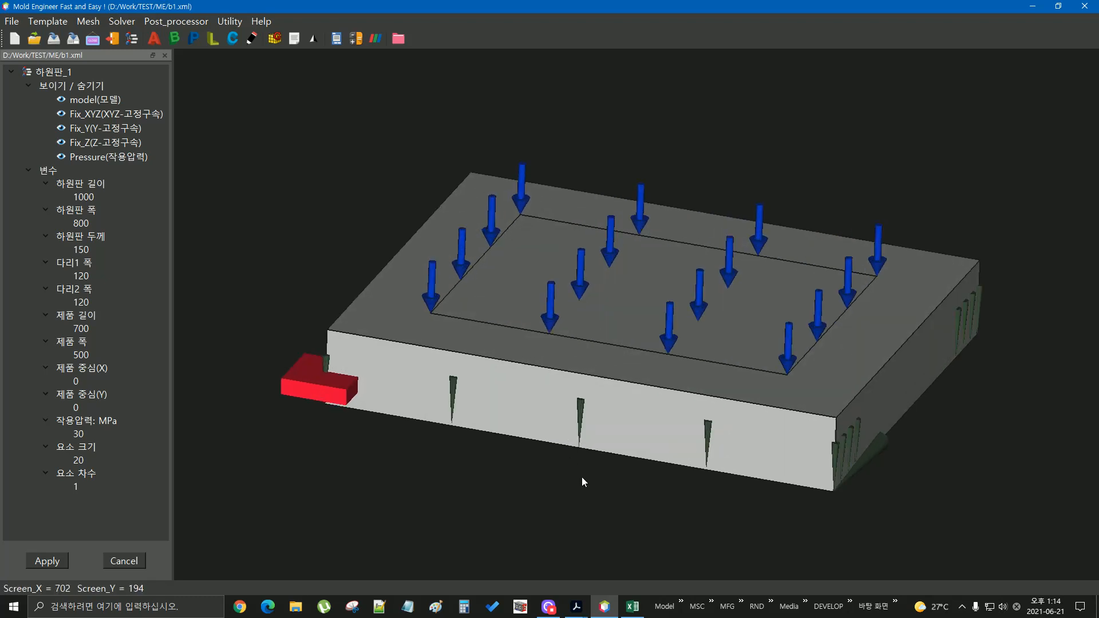
drag(637, 504, 412, 461)
drag(590, 487, 572, 482)
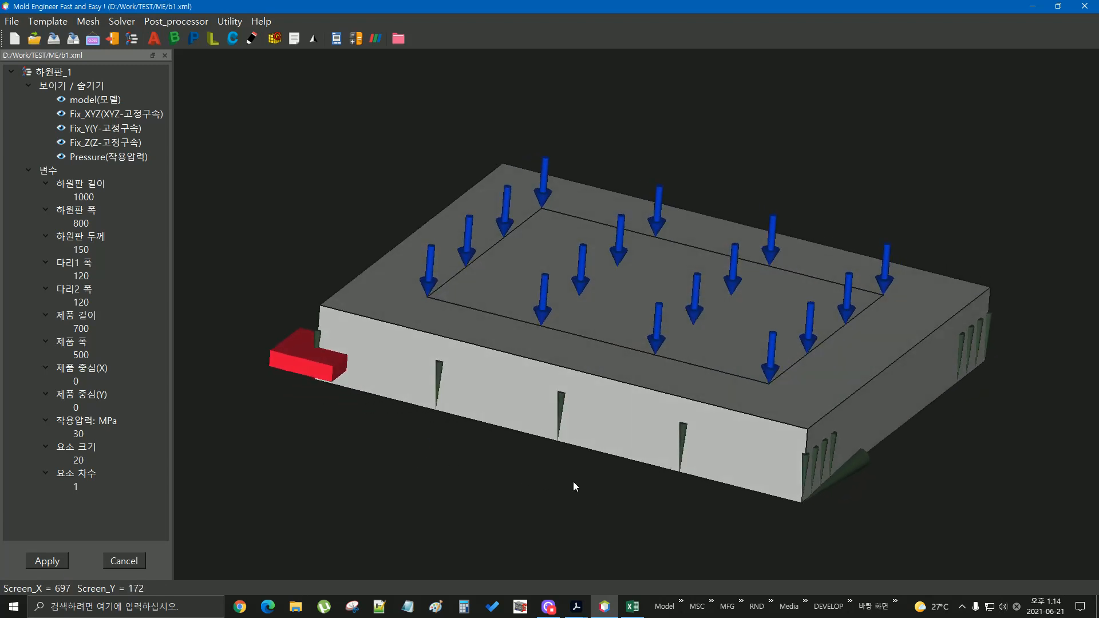
drag(372, 423, 363, 435)
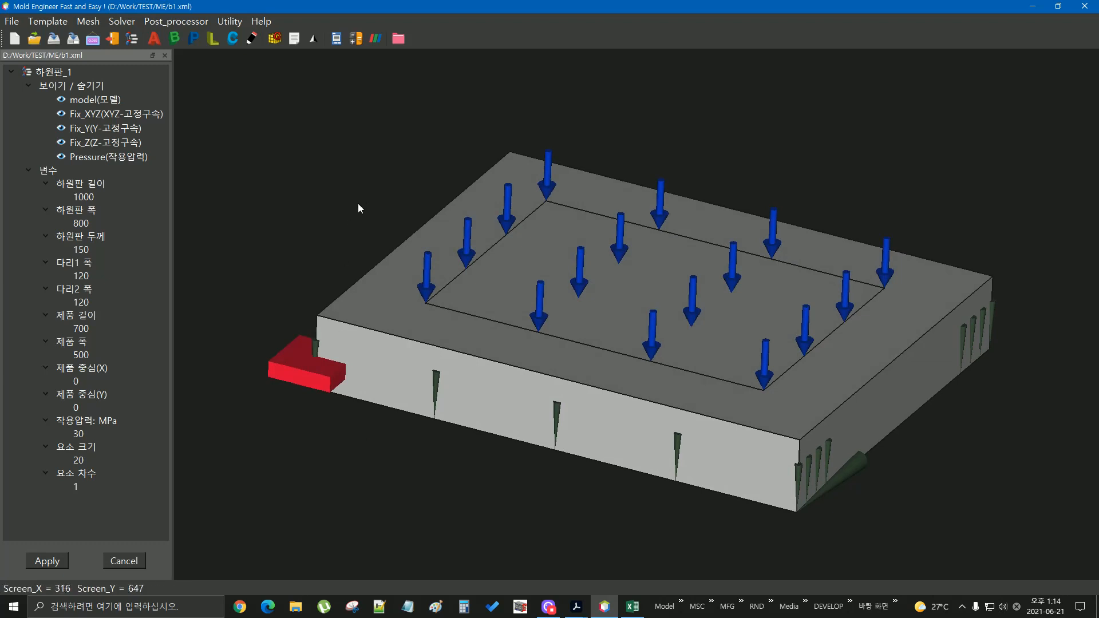
drag(358, 203, 337, 187)
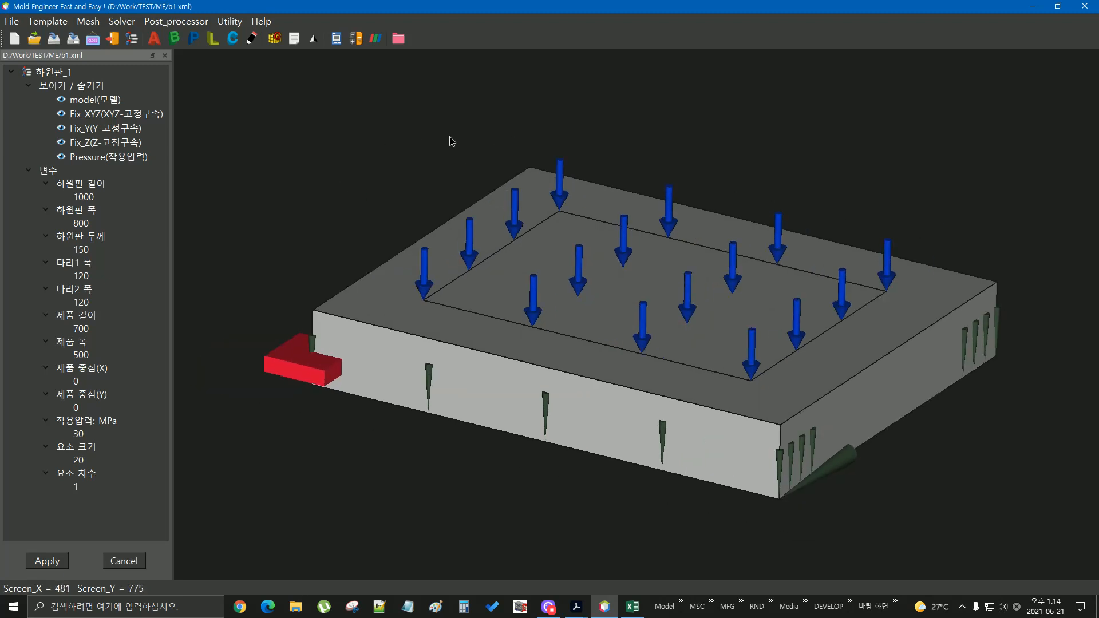
drag(449, 137, 449, 139)
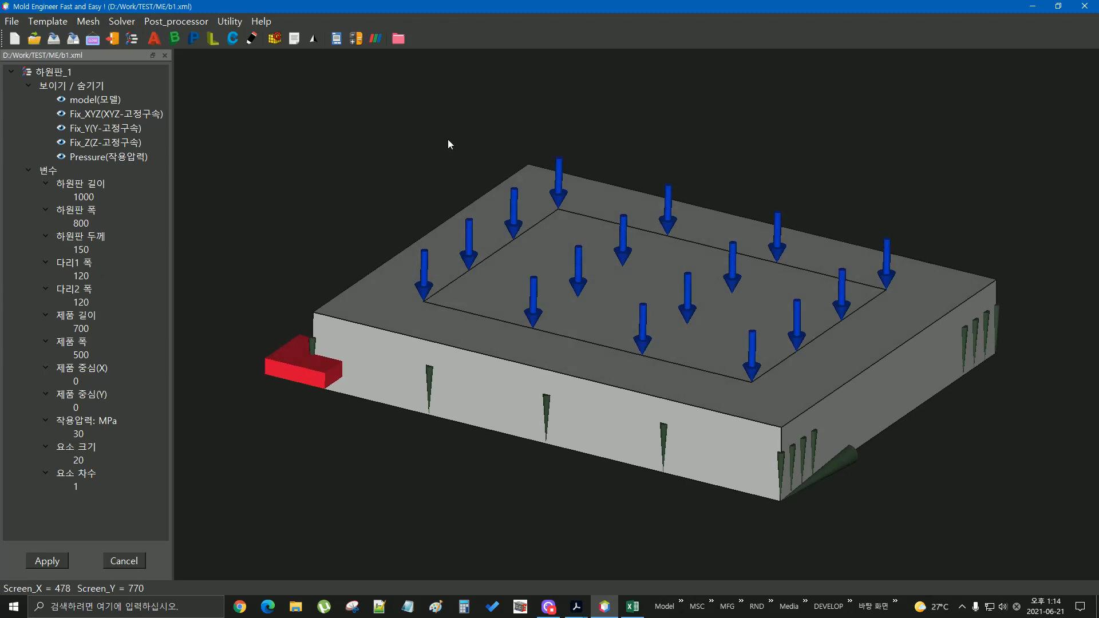
mouse_move(712, 146)
middle_down()
mouse_move(669, 131)
mouse_move(703, 130)
middle_up()
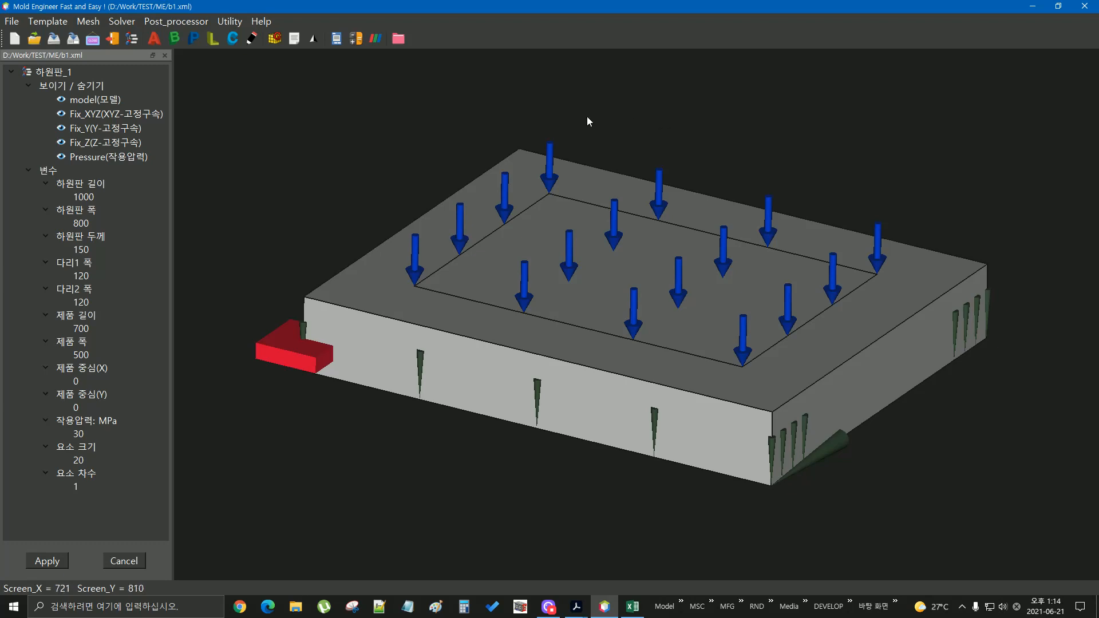
drag(586, 117, 585, 120)
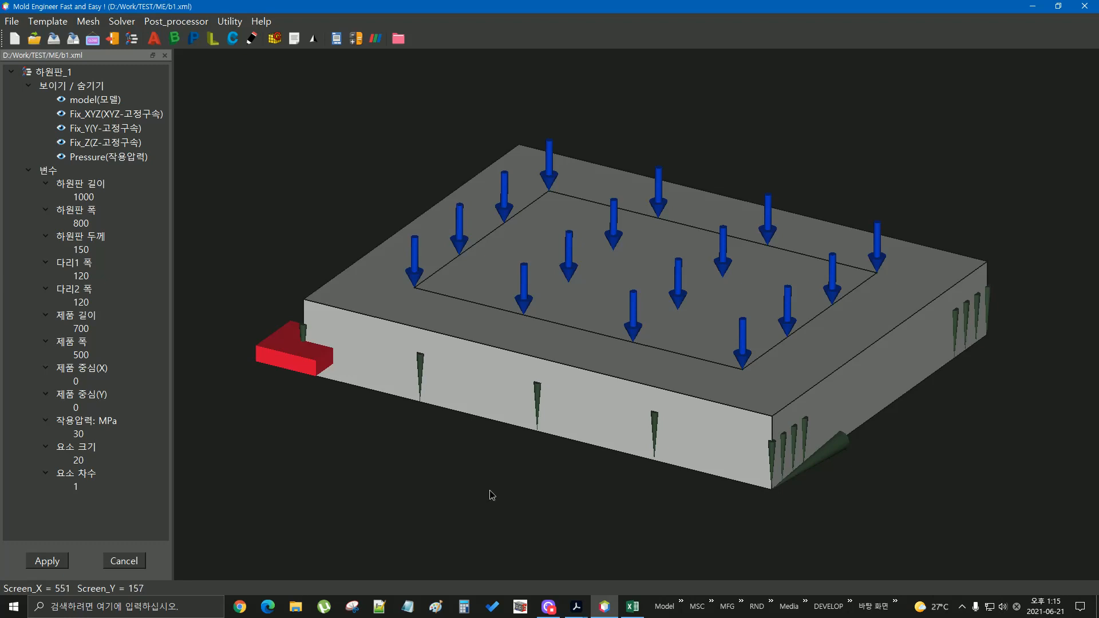
middle_drag(491, 495, 530, 321)
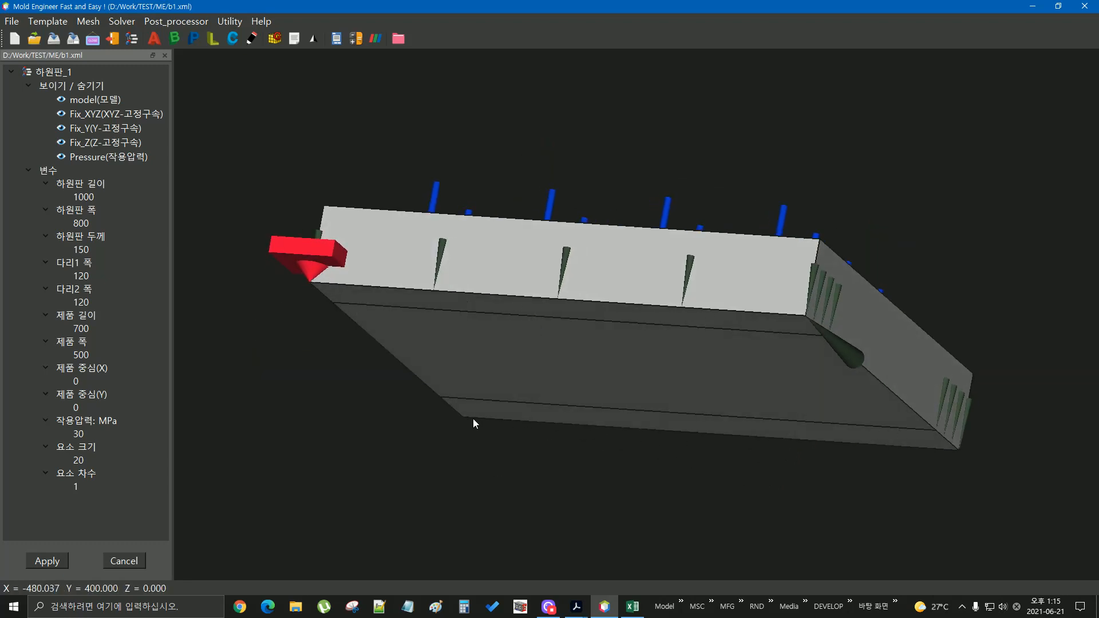
middle_drag(446, 458, 634, 158)
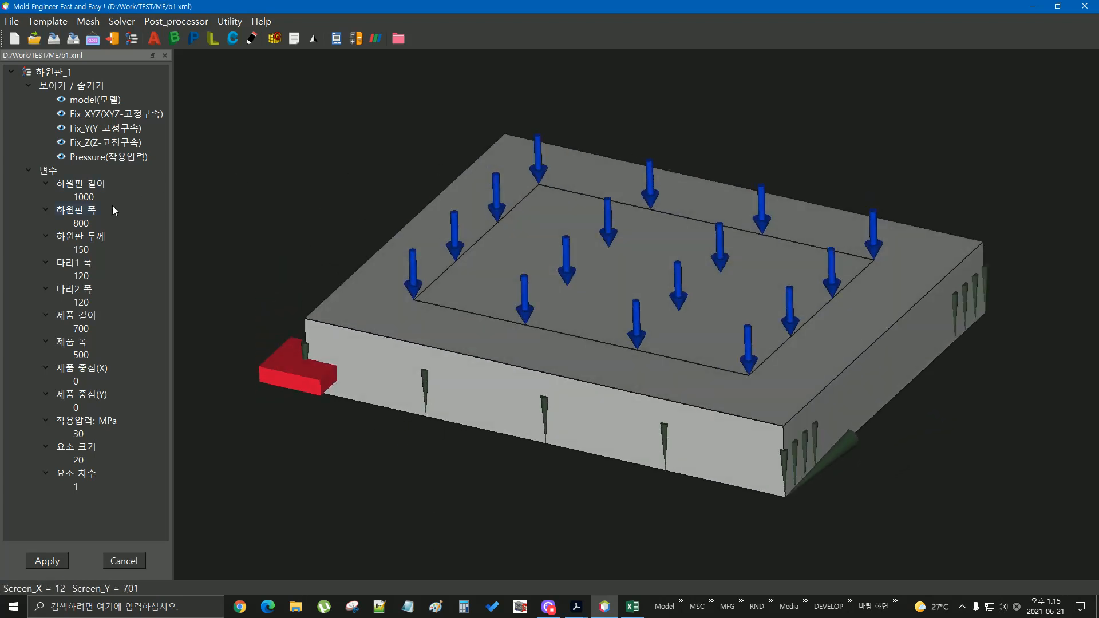
Hide the Fix_XYZ, Fix_Y and Fix_Z constraints on the plate and save the project.
click(62, 115)
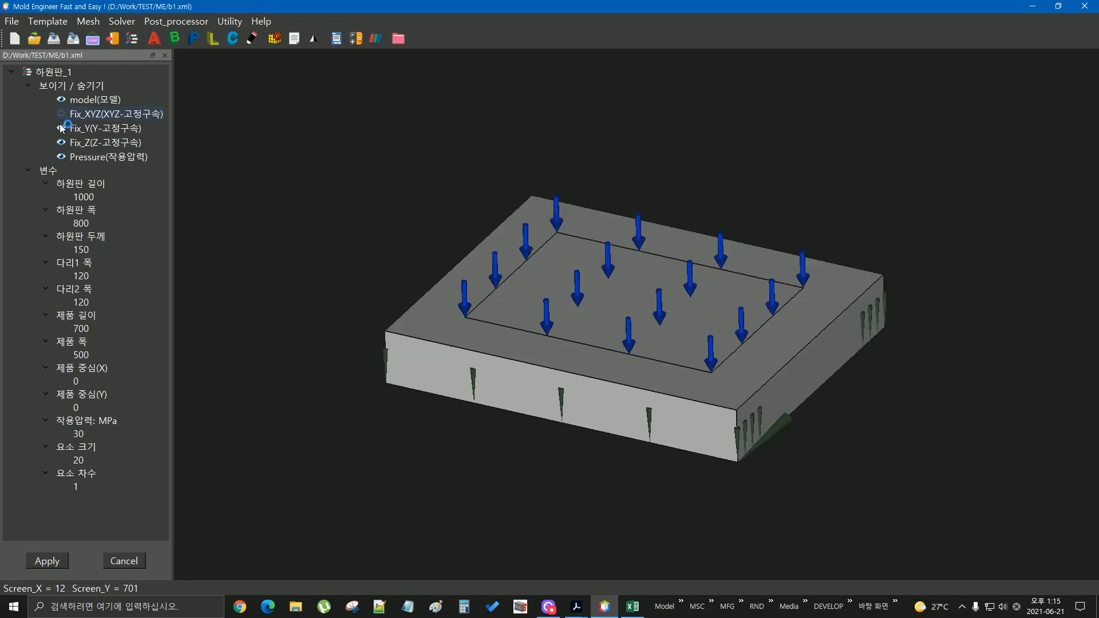
click(62, 128)
click(61, 143)
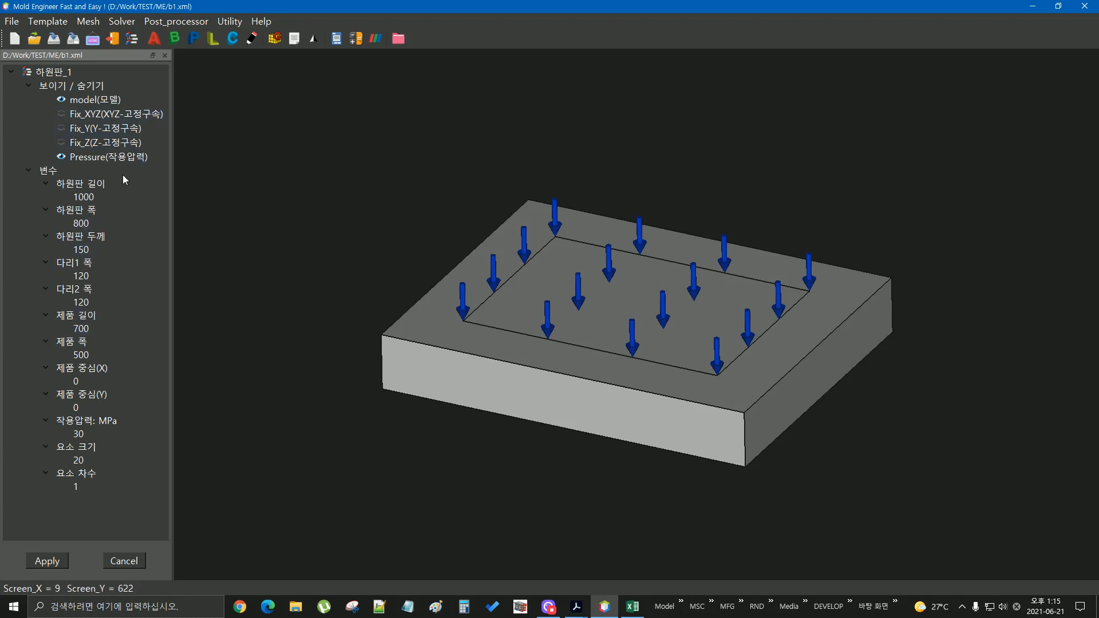
click(57, 40)
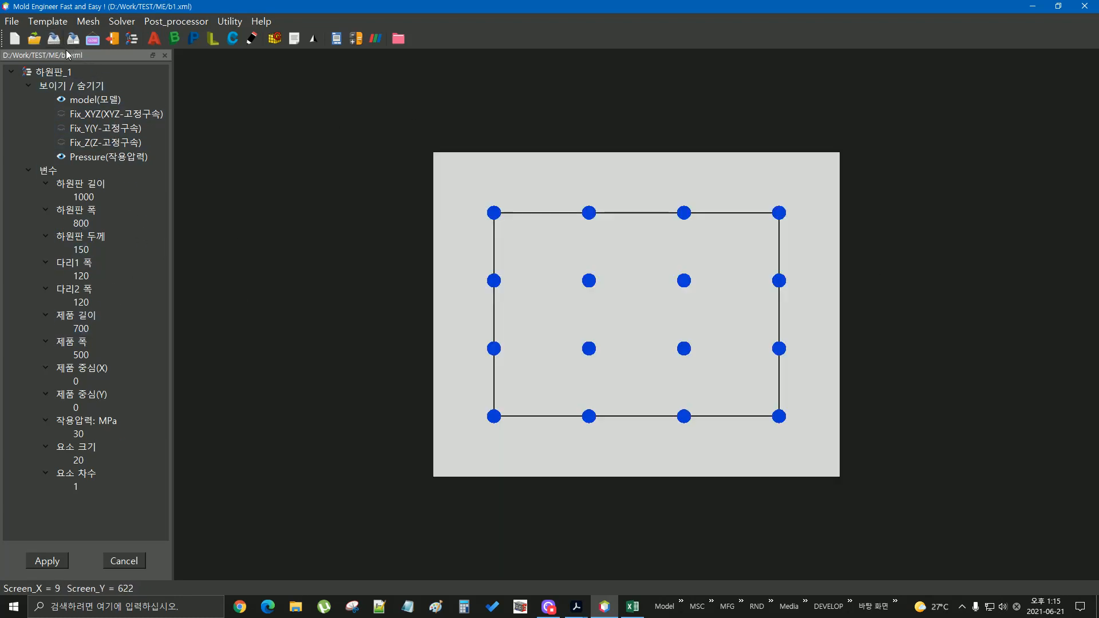
drag(268, 328, 379, 187)
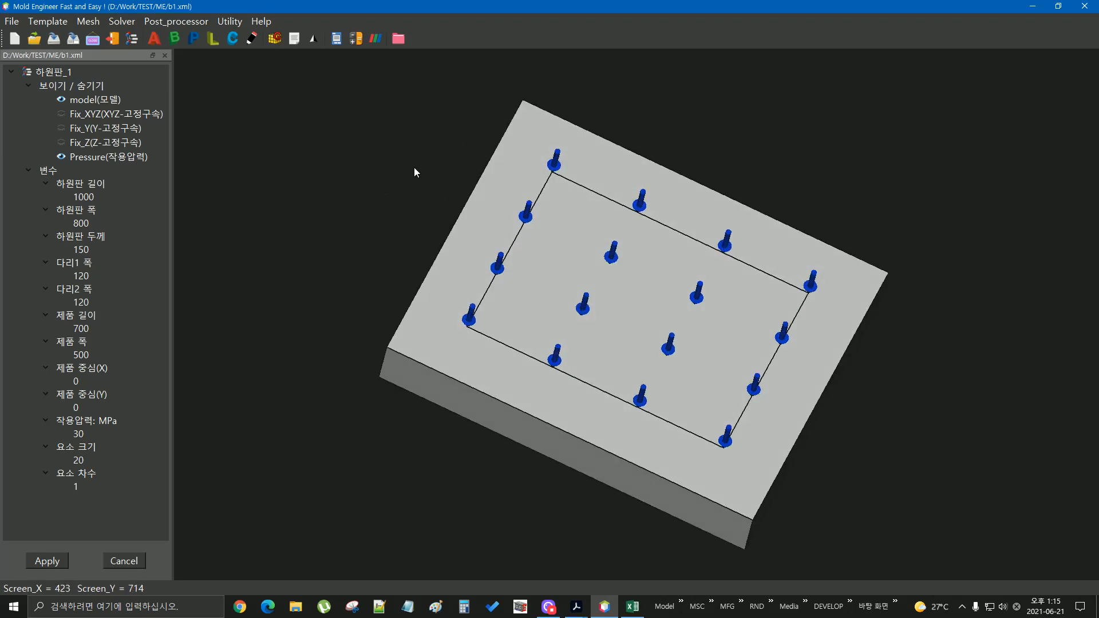
Generate the plate's mesh and check the meshing log's final report for ill-shaped elements.
click(274, 40)
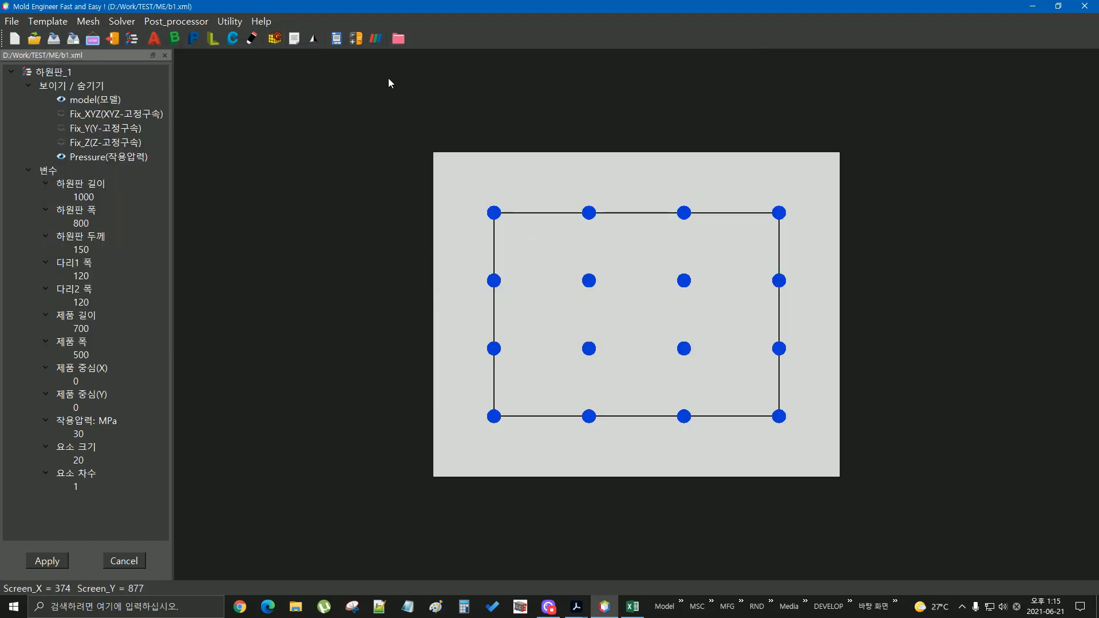
drag(569, 315, 573, 148)
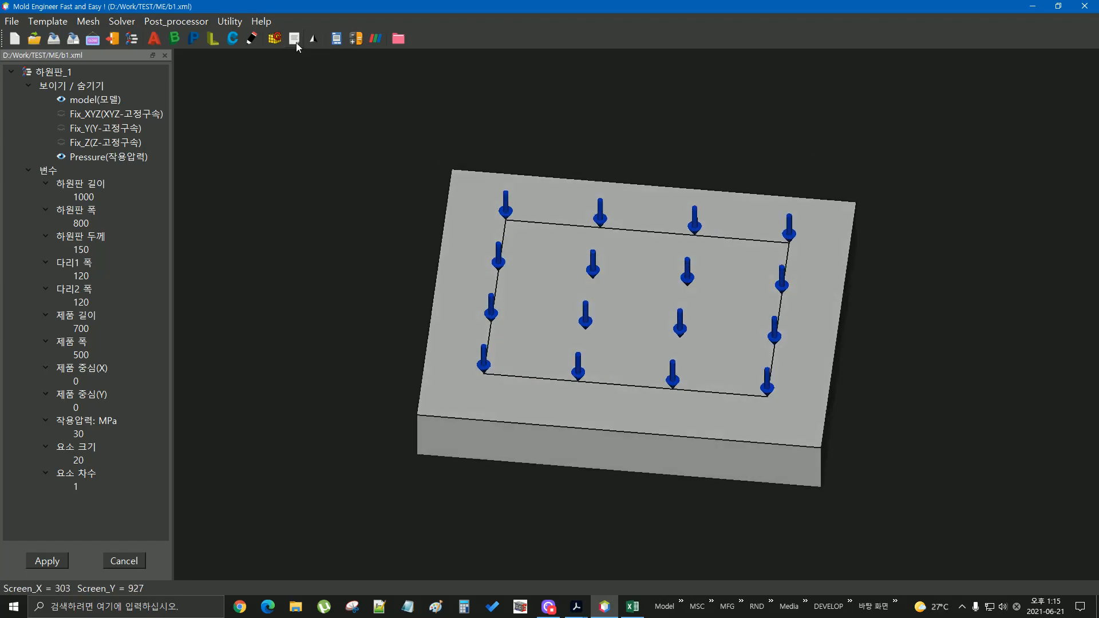
click(295, 41)
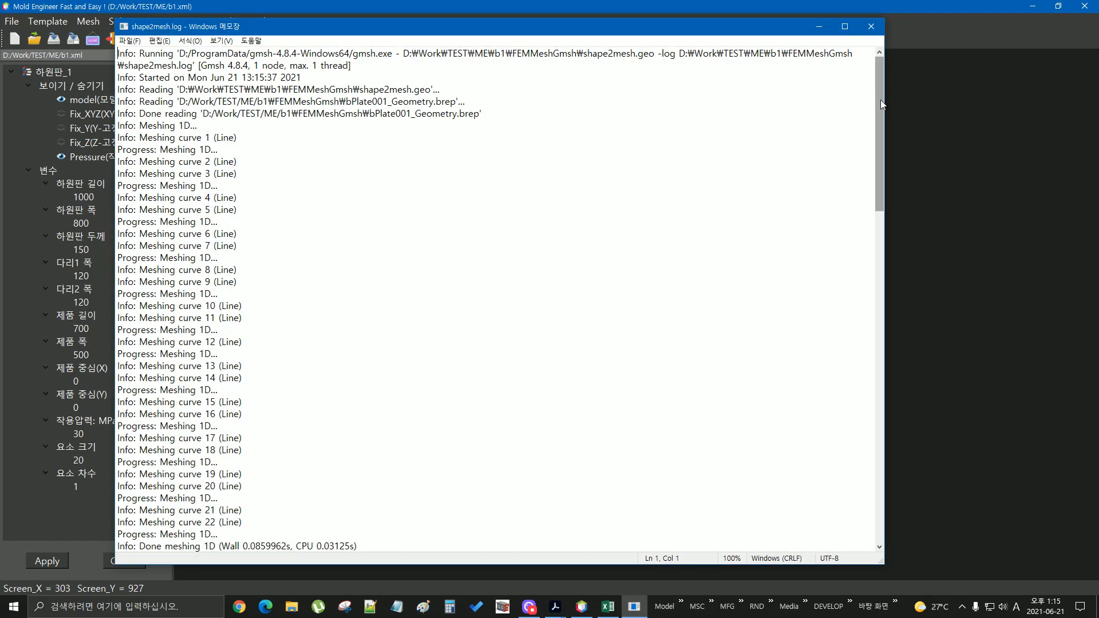
drag(881, 100, 912, 482)
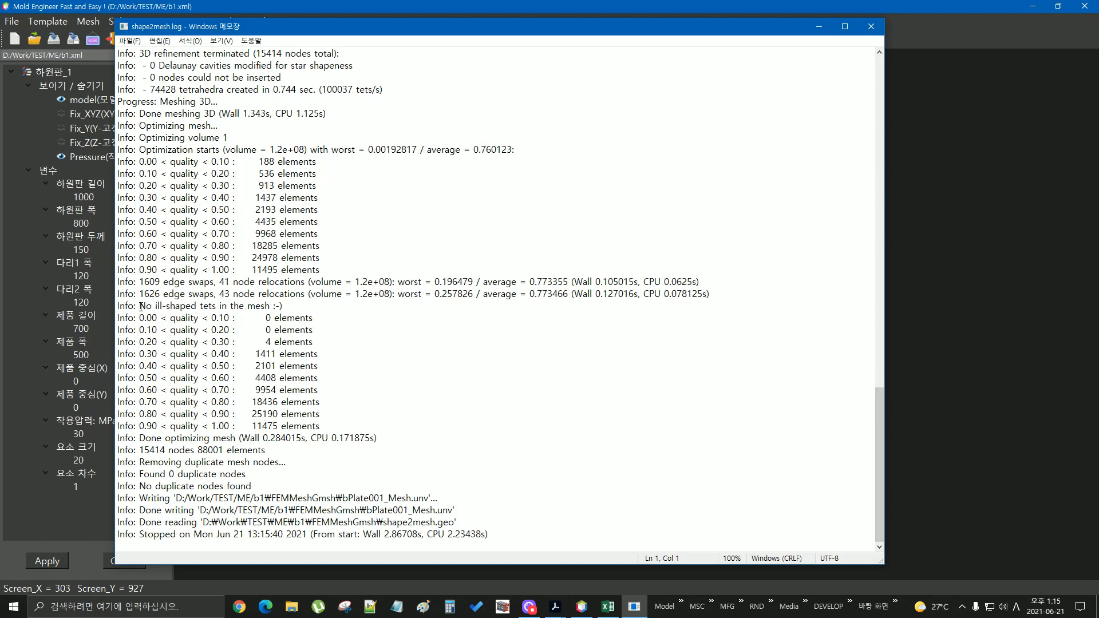
drag(140, 306, 273, 306)
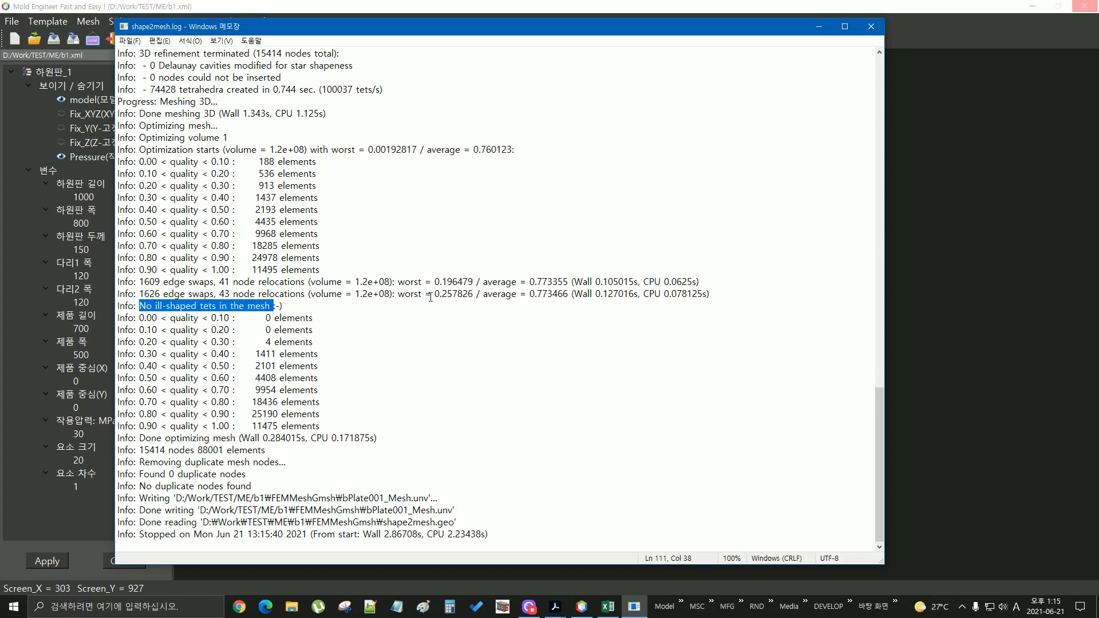
click(871, 26)
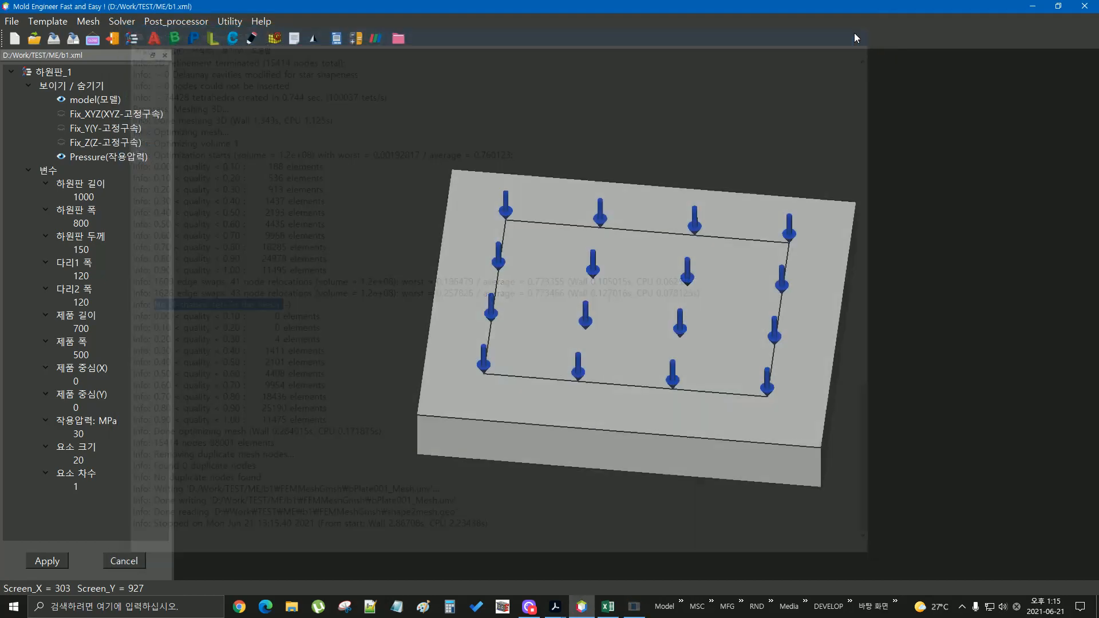
Open the plate's mesh in Gmsh, inspect it from underneath and above, and close the mesh viewer.
click(314, 39)
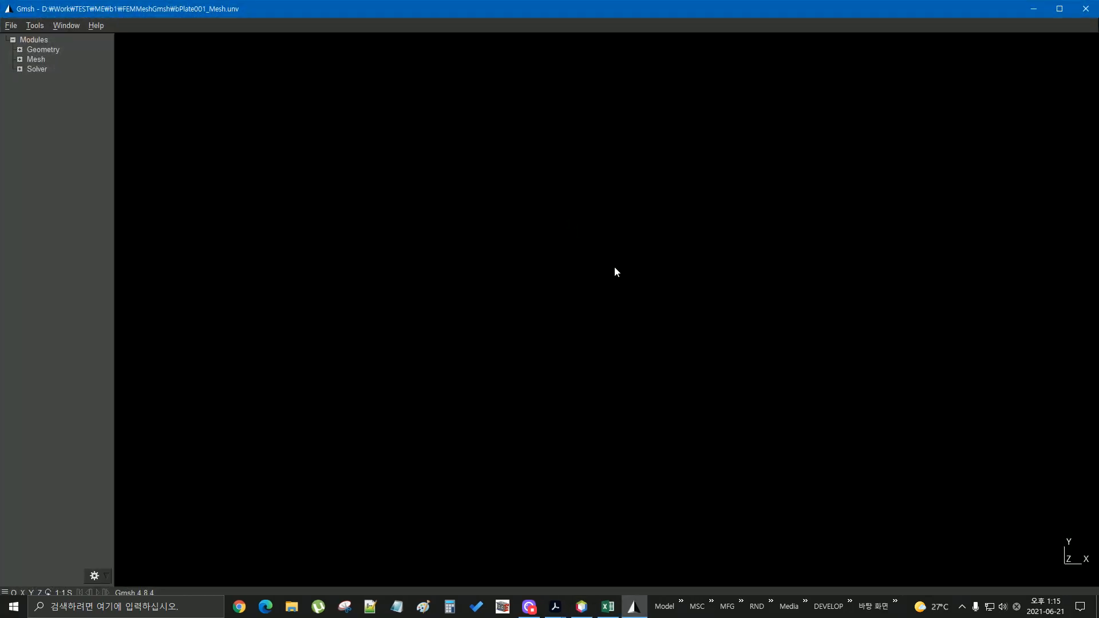
scroll(666, 375, down, 3)
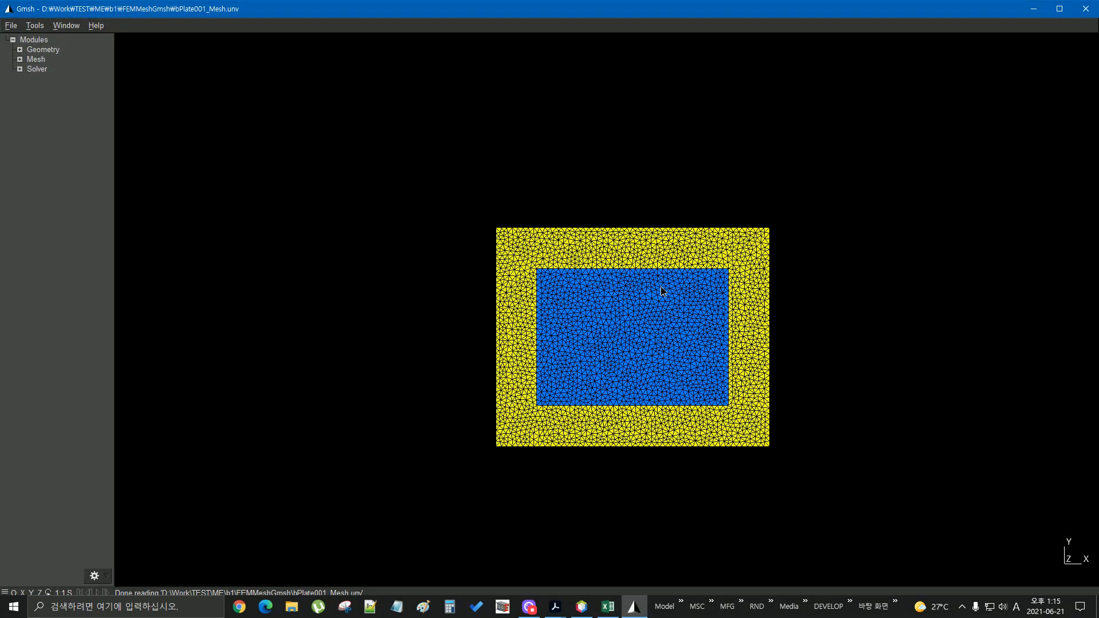
drag(616, 429, 783, 202)
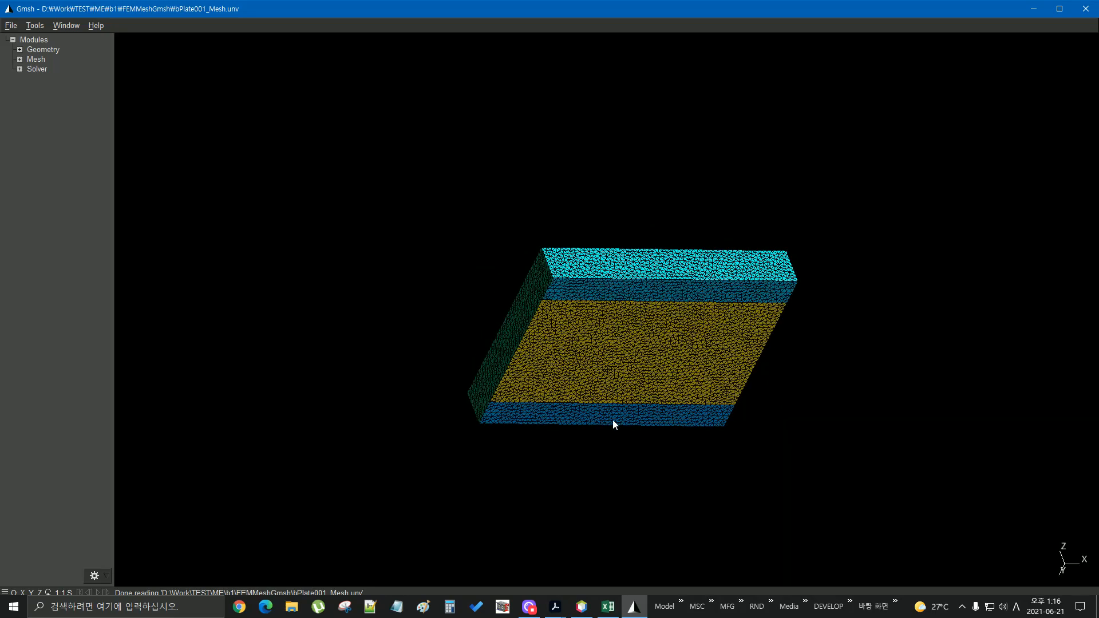
drag(692, 197, 750, 436)
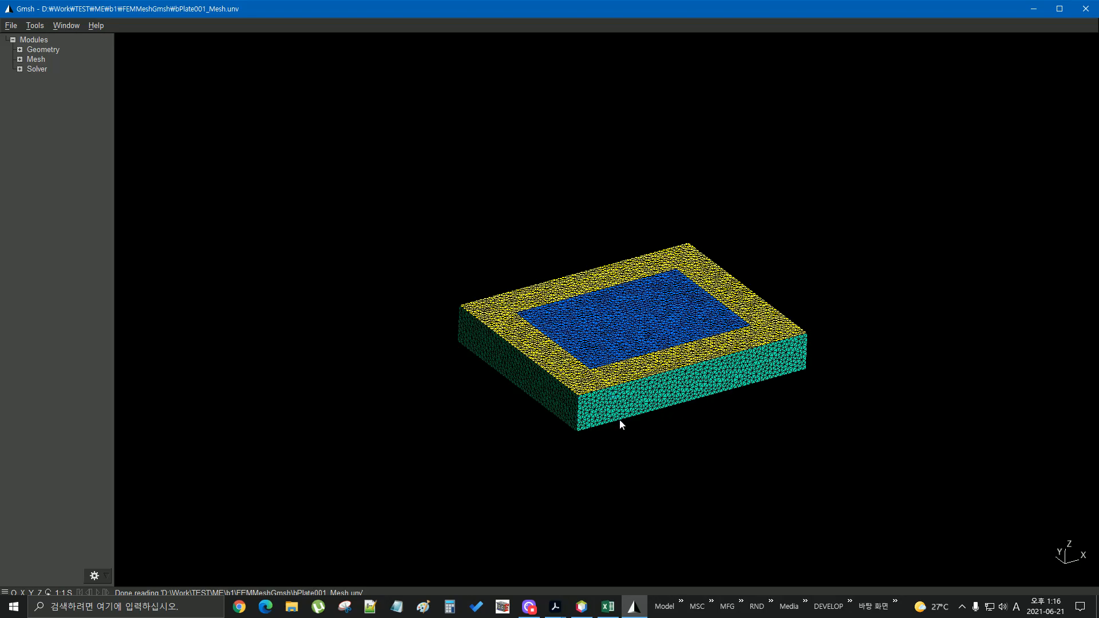
drag(650, 394, 685, 365)
scroll(685, 366, up, 5)
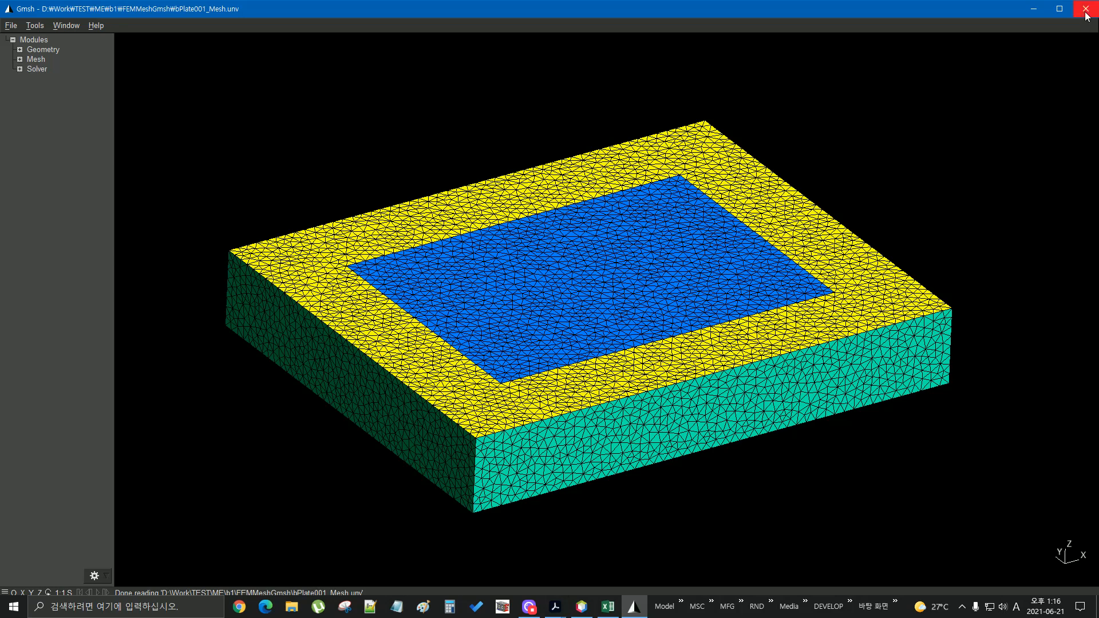
click(1086, 13)
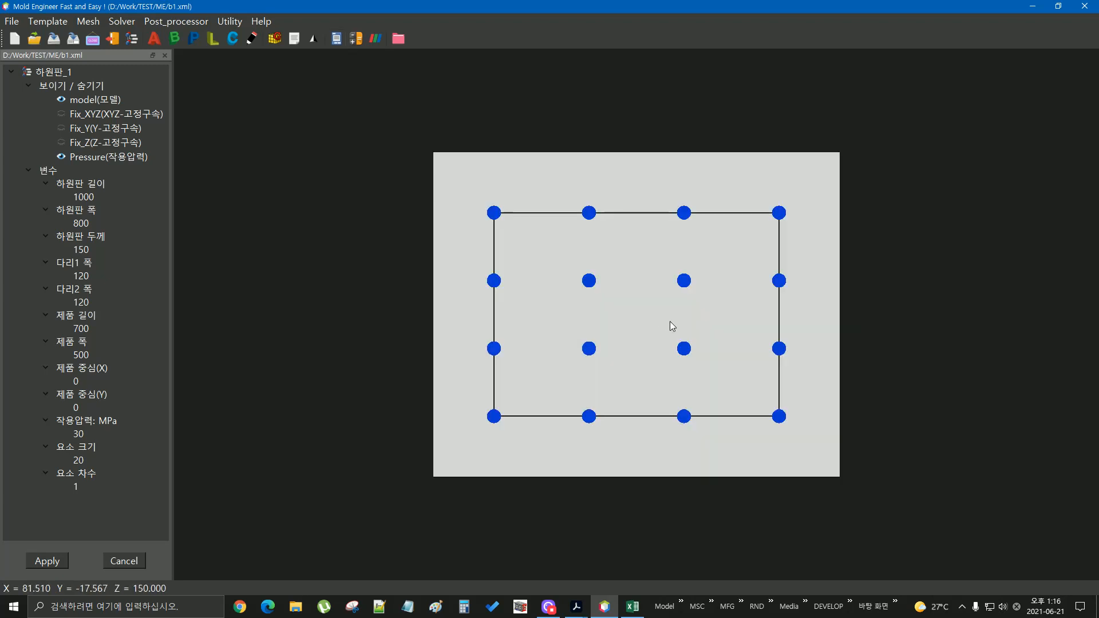
Run the solver on the plate model and open the results in CalculiX GraphiX.
drag(633, 386, 764, 208)
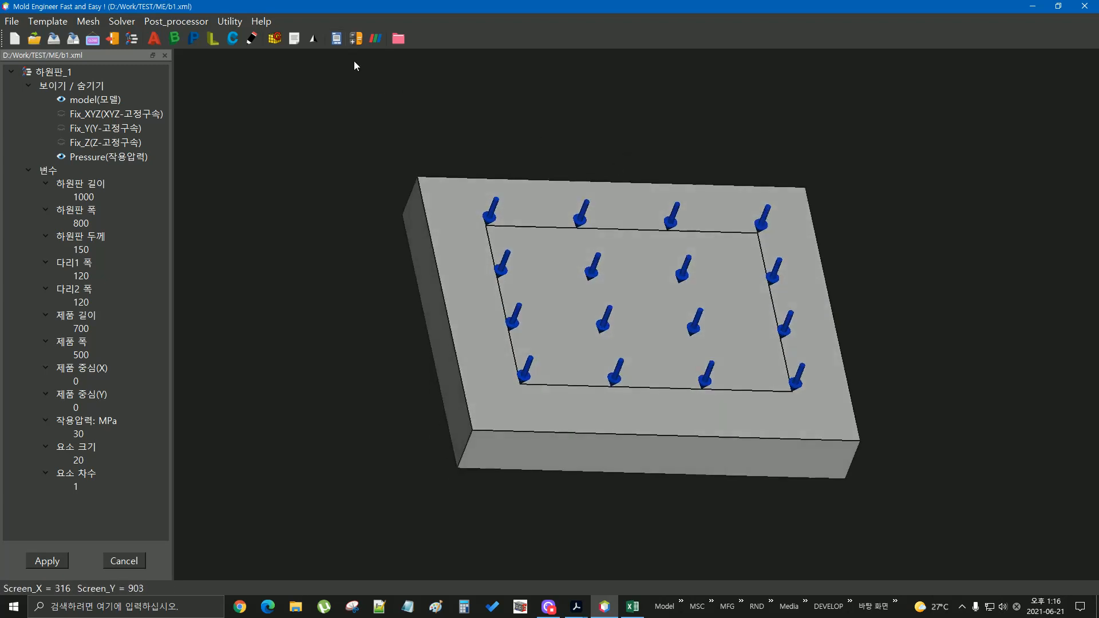
click(356, 39)
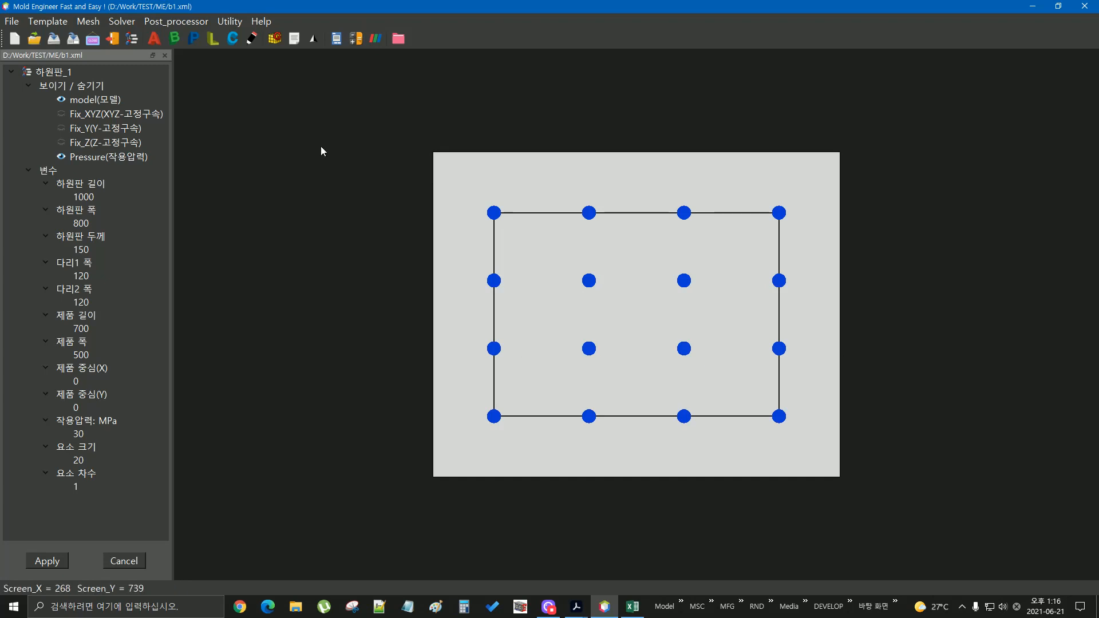
click(237, 24)
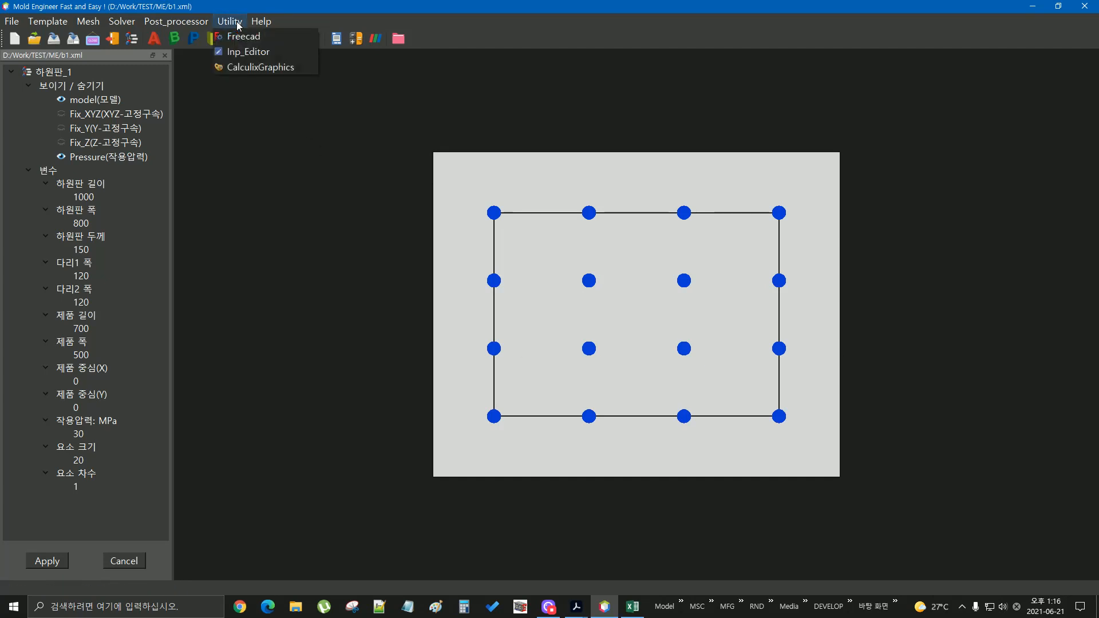
click(242, 68)
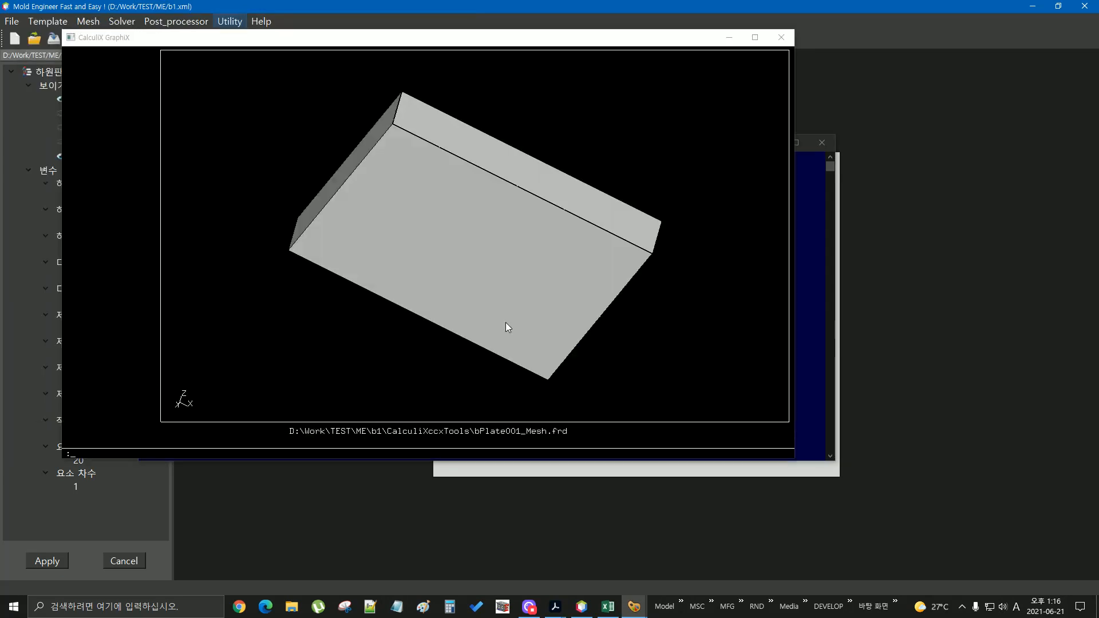
drag(416, 138, 470, 302)
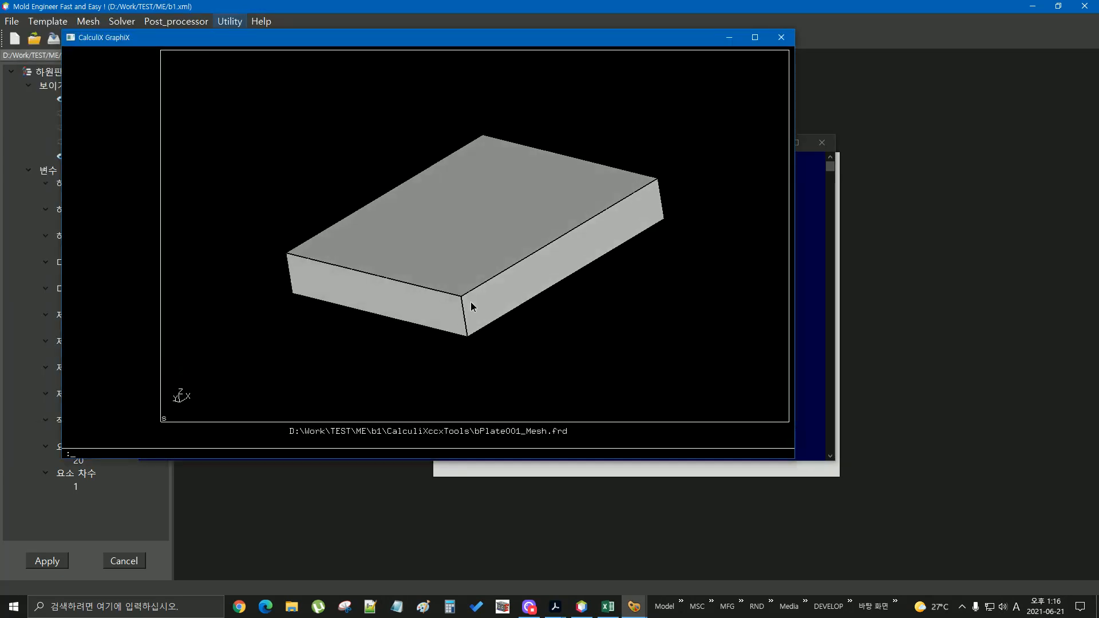
Plot the D3 component of the DISP dataset and inspect the plate's displacement contours from above and underneath.
click(141, 121)
mouse_move(198, 127)
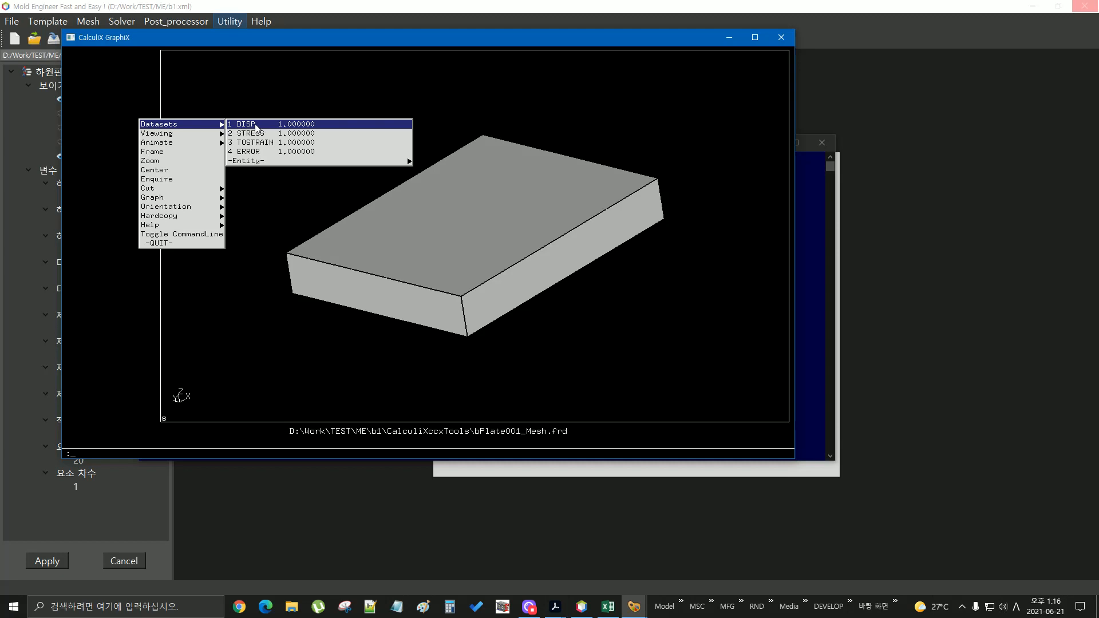
mouse_move(310, 162)
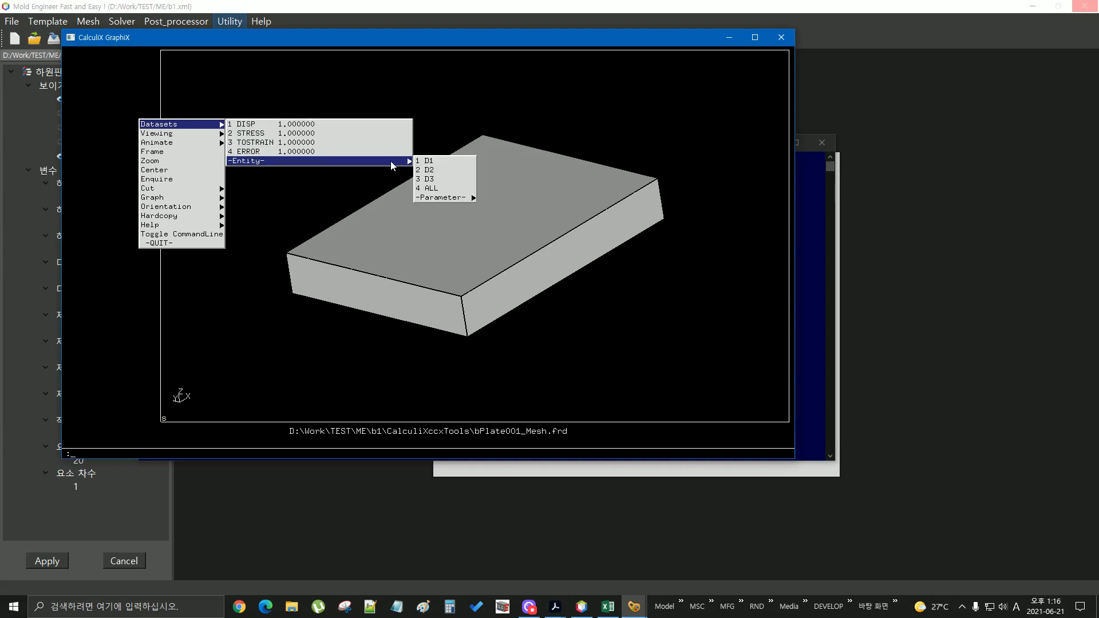
click(436, 179)
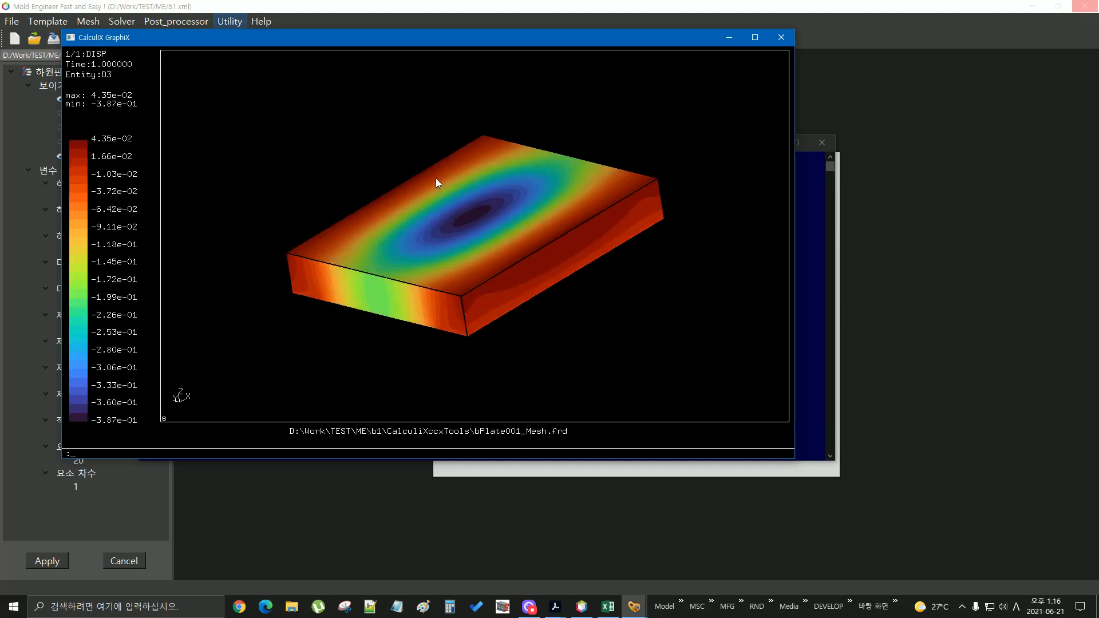
drag(255, 182, 290, 169)
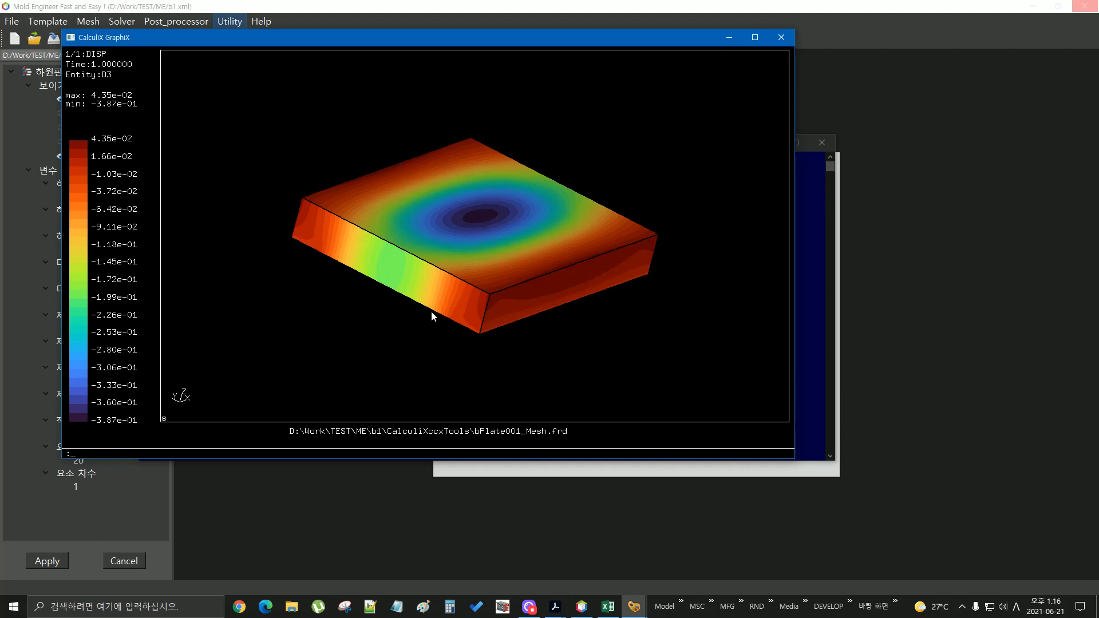
drag(431, 310, 491, 191)
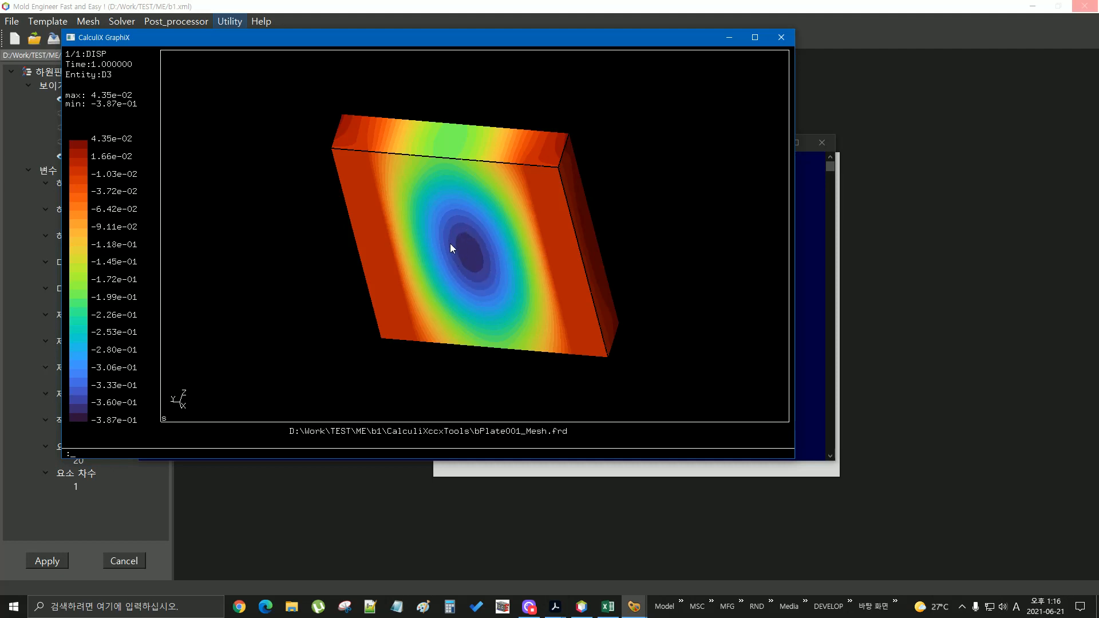
drag(453, 161, 393, 318)
mouse_move(395, 169)
mouse_down()
mouse_move(373, 162)
mouse_move(382, 168)
mouse_up()
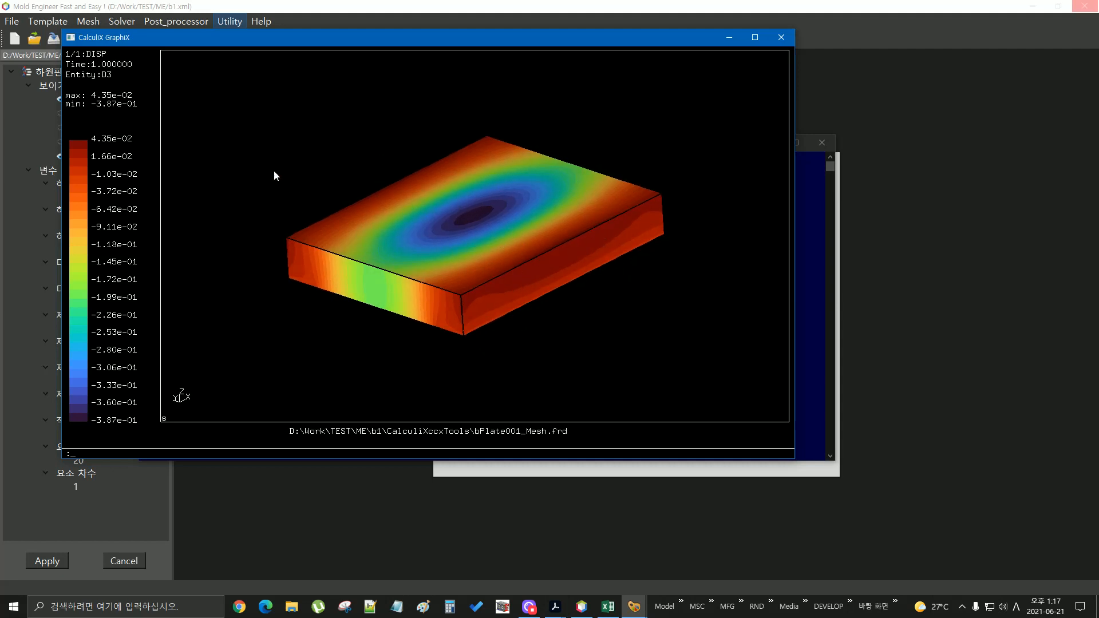
Add the displacement to the contour plot to show the plate's deformed shape, and maximize the results window.
click(134, 120)
mouse_move(140, 136)
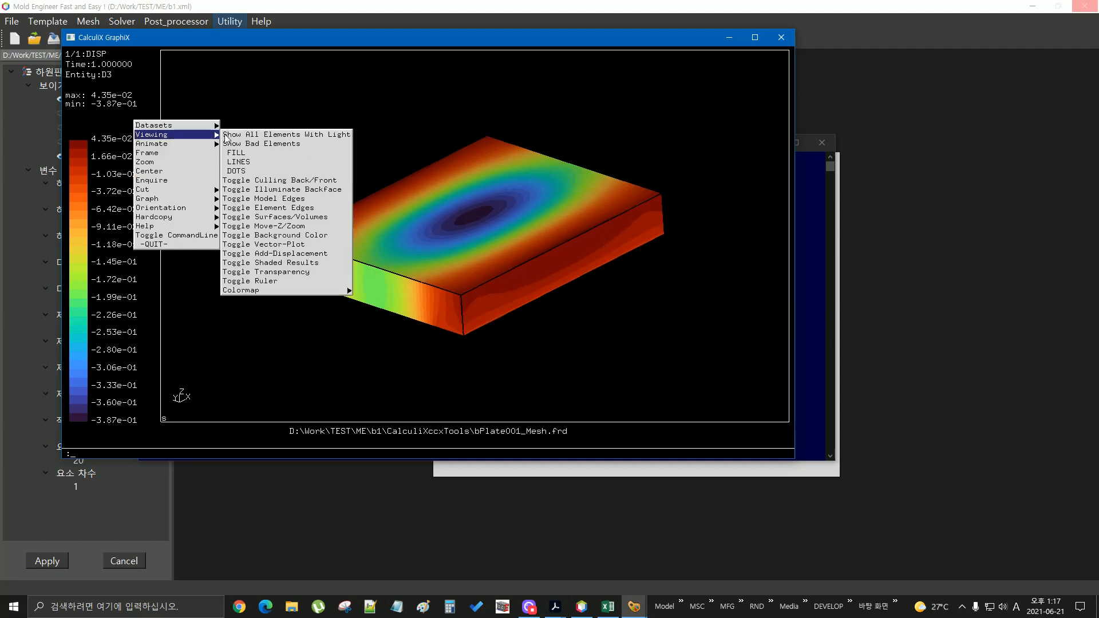
click(262, 253)
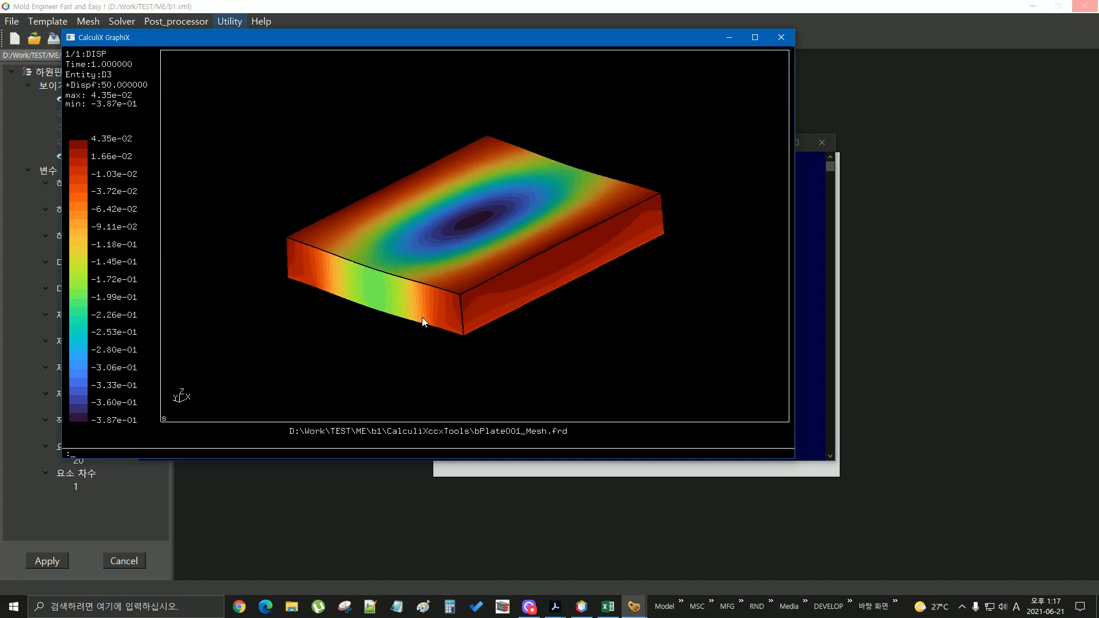
scroll(458, 301, up, 5)
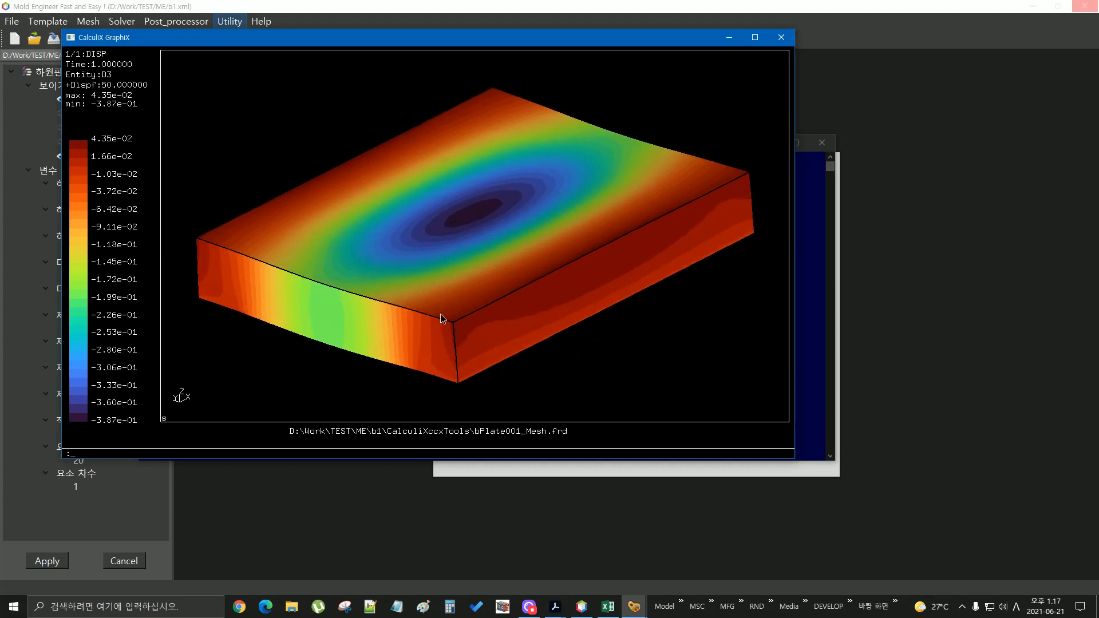
click(755, 37)
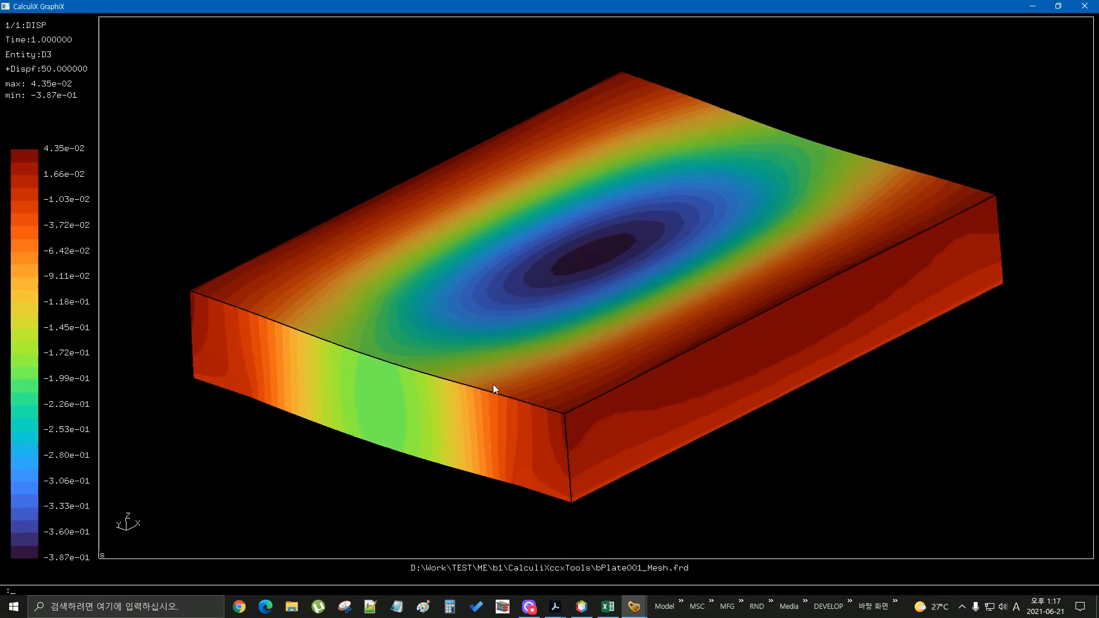
Examine the deformed plate's displacement contours from underneath and above, and close the results viewer.
drag(493, 384, 601, 265)
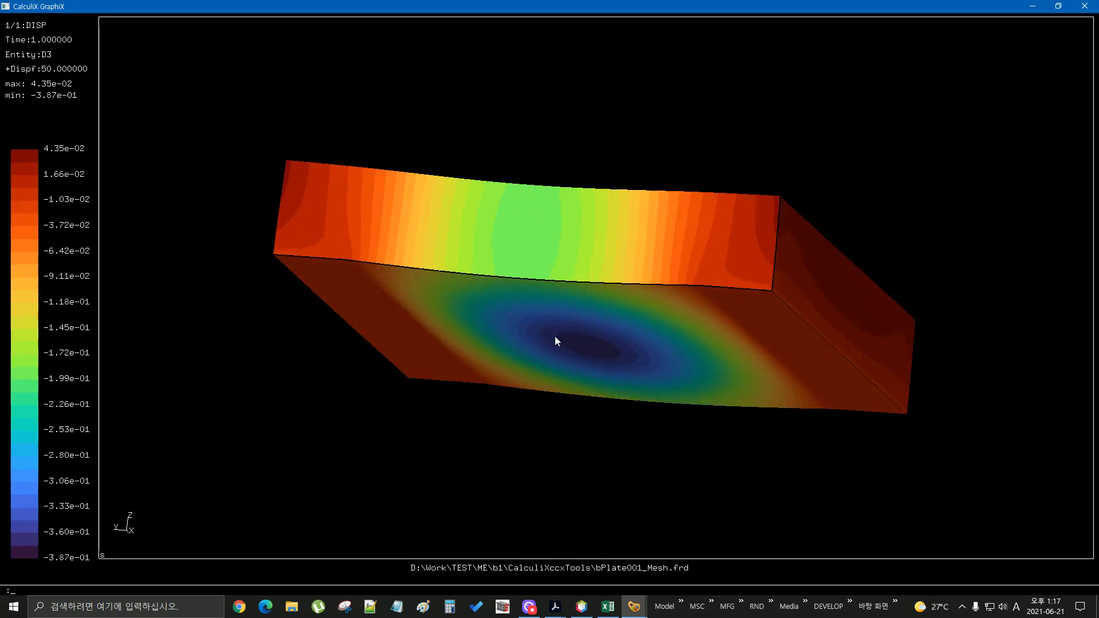
drag(617, 310, 590, 266)
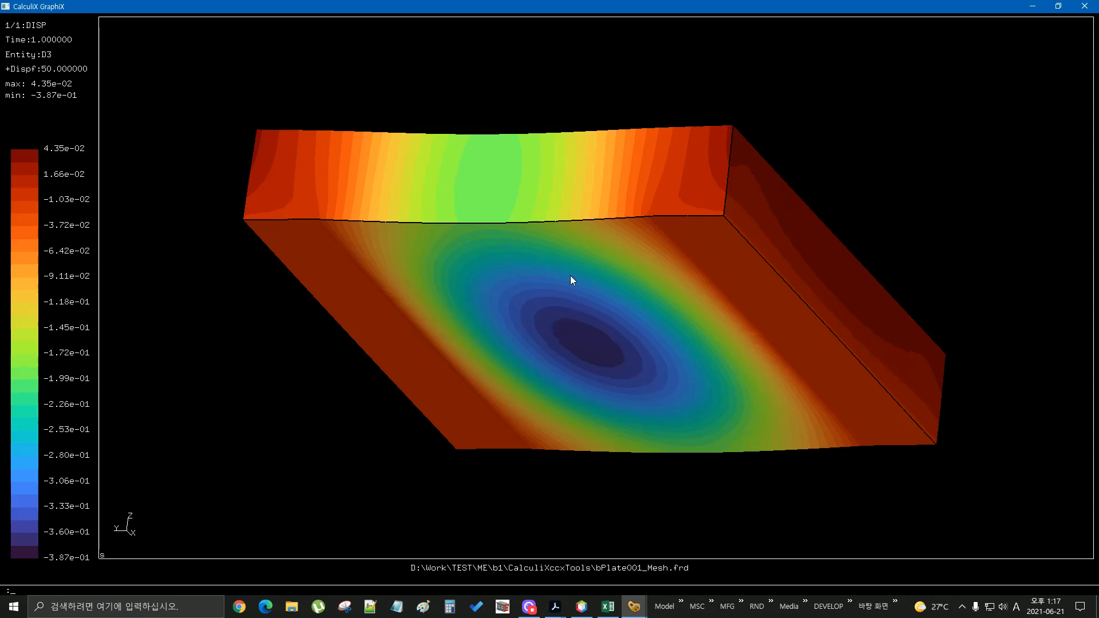
drag(573, 273, 496, 422)
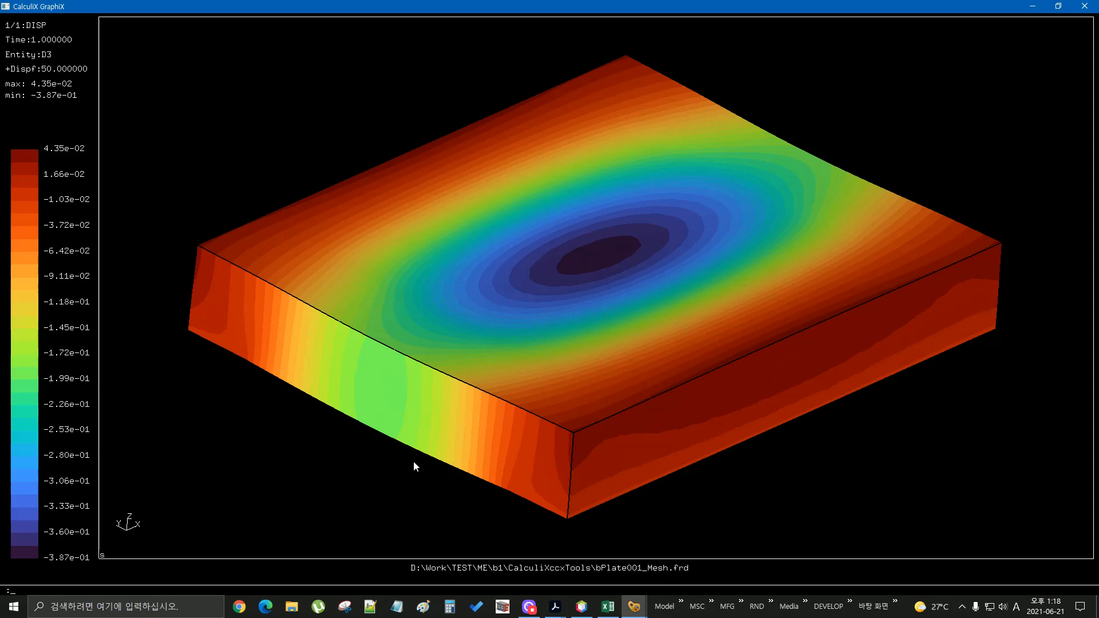
click(1083, 7)
drag(658, 514, 780, 248)
drag(548, 405, 568, 430)
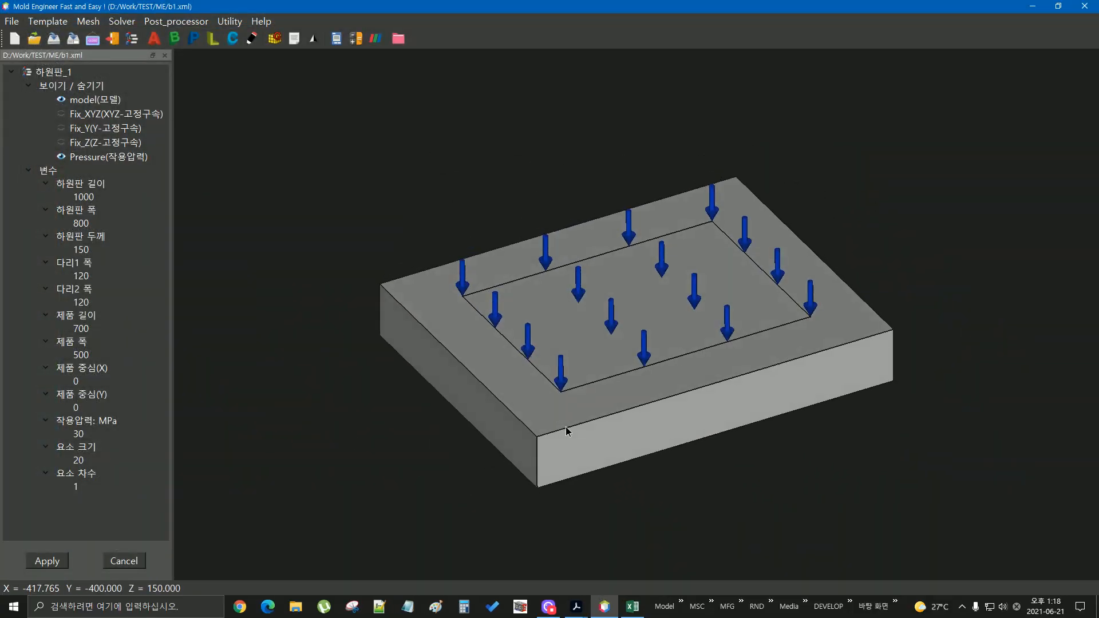
Set the lower plate thickness (하원판 두께) to 200 and apply the change to the model.
double_click(87, 252)
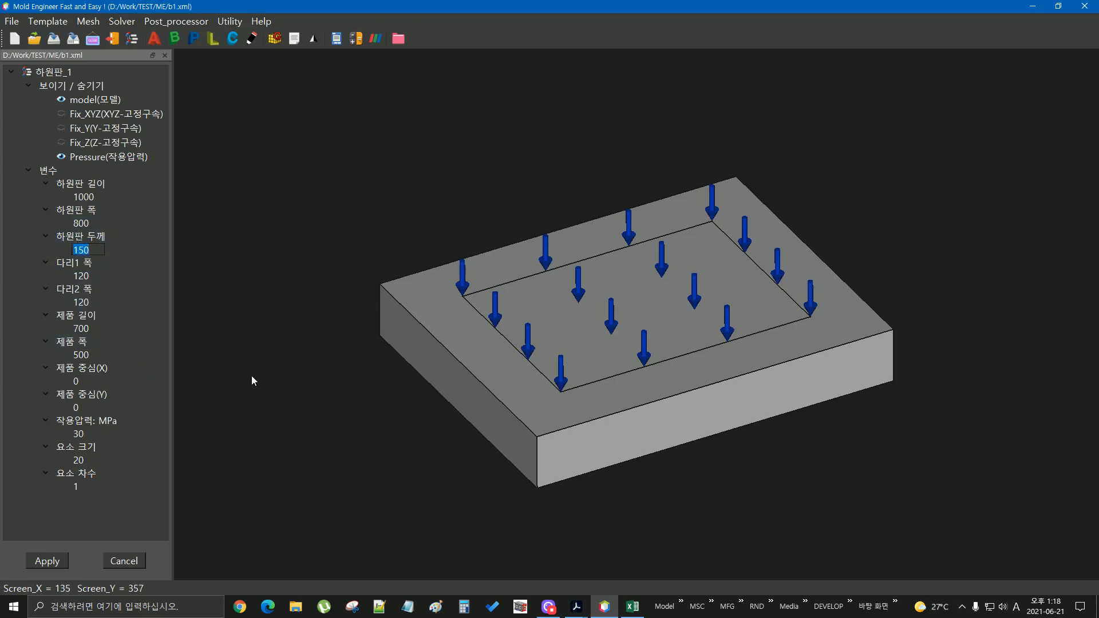
text(200)
click(53, 563)
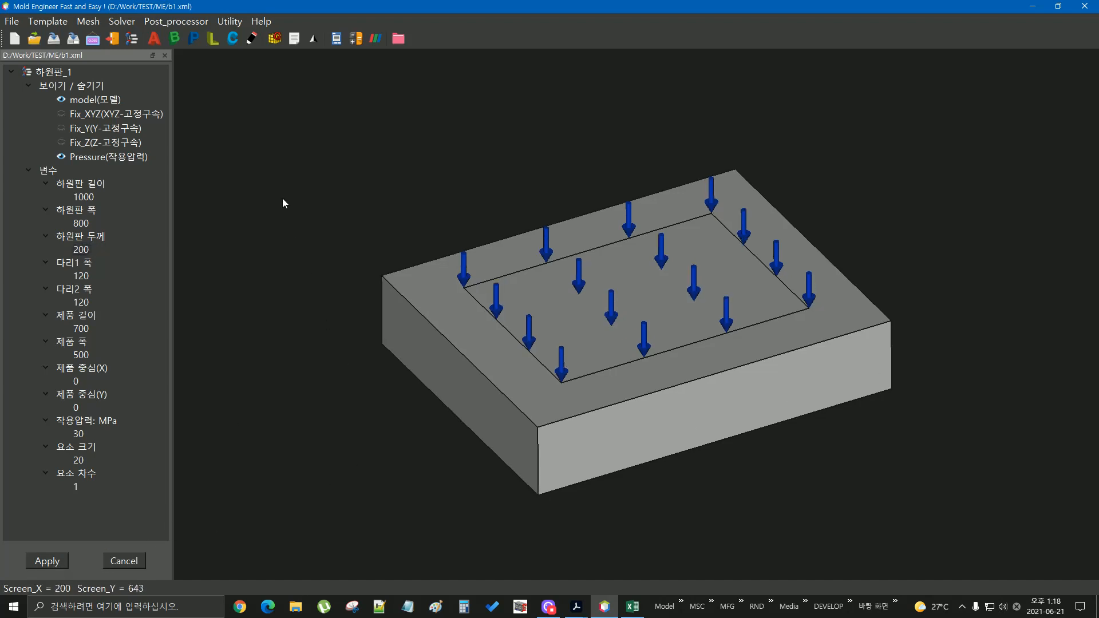
Save the project under the new name b2 in the ME folder.
click(72, 39)
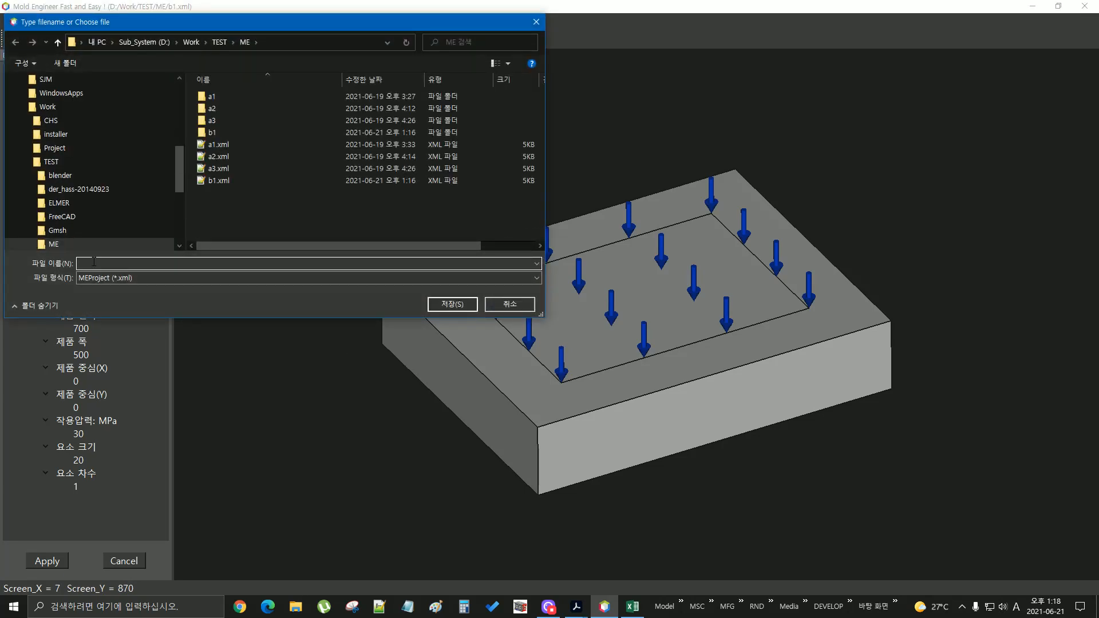
click(94, 262)
text(b2)
click(452, 304)
Mesh the b2 plate model and check the element quality statistics in the meshing log.
drag(626, 500, 788, 275)
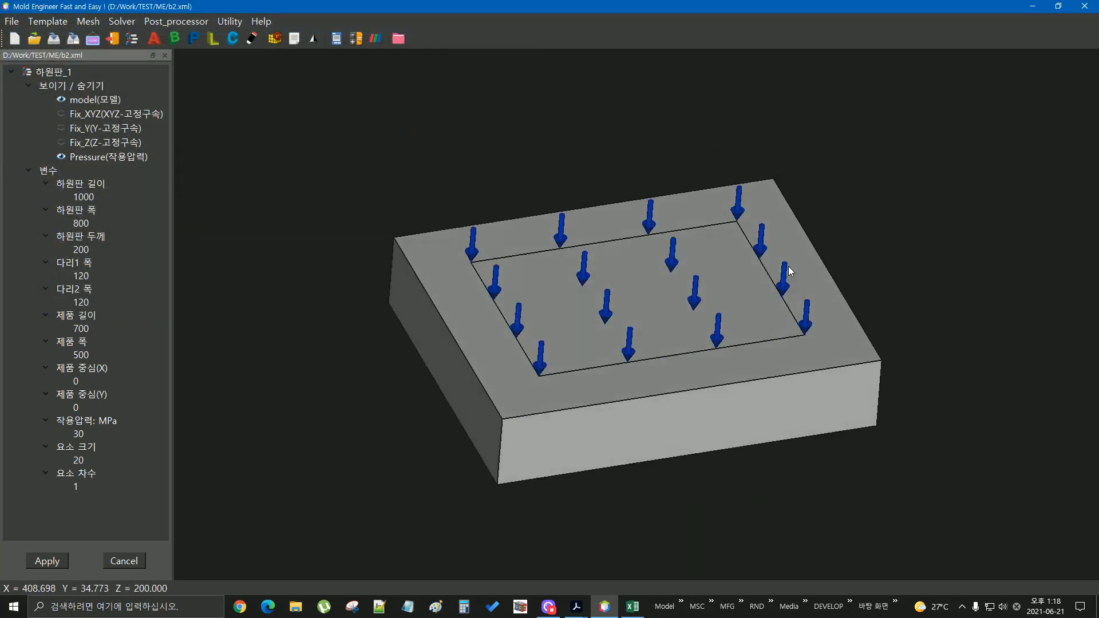
click(275, 39)
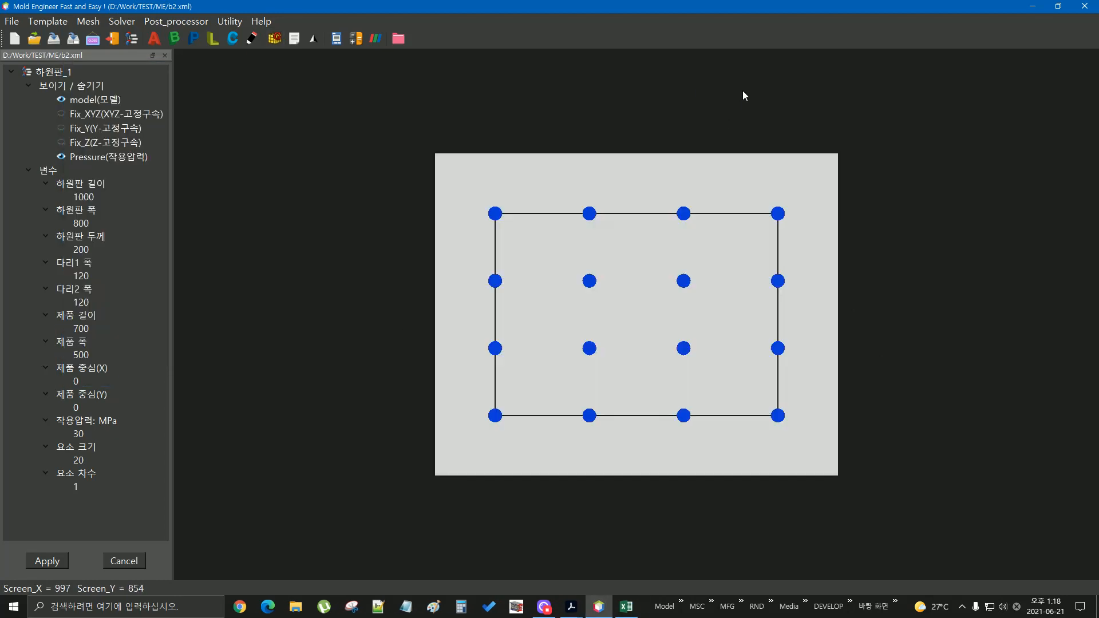
drag(608, 386, 809, 179)
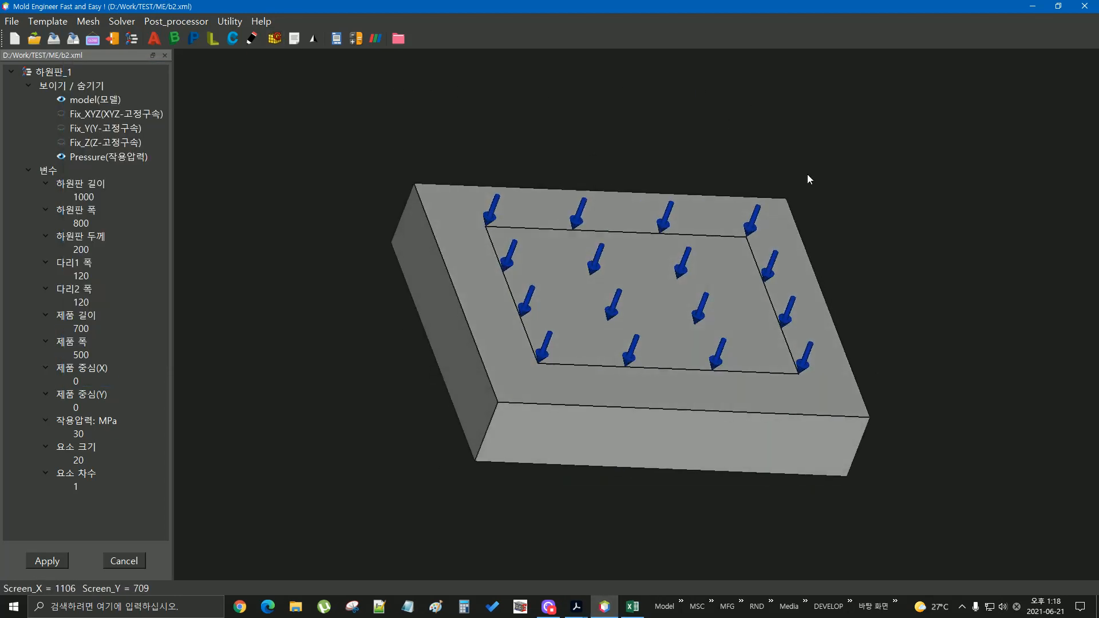
click(295, 40)
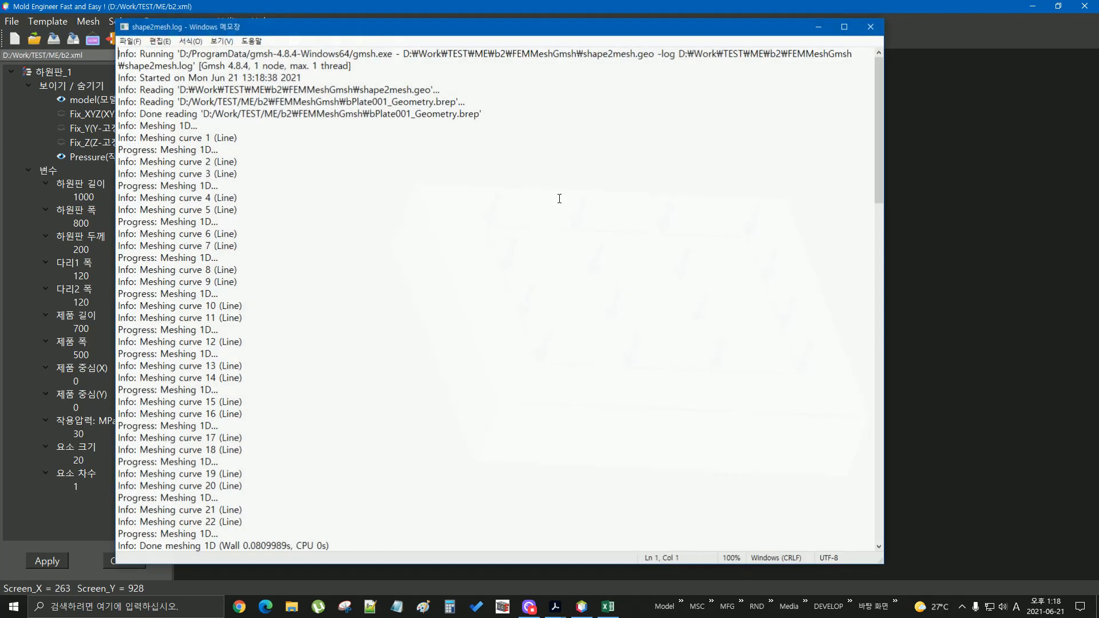
drag(882, 119, 913, 504)
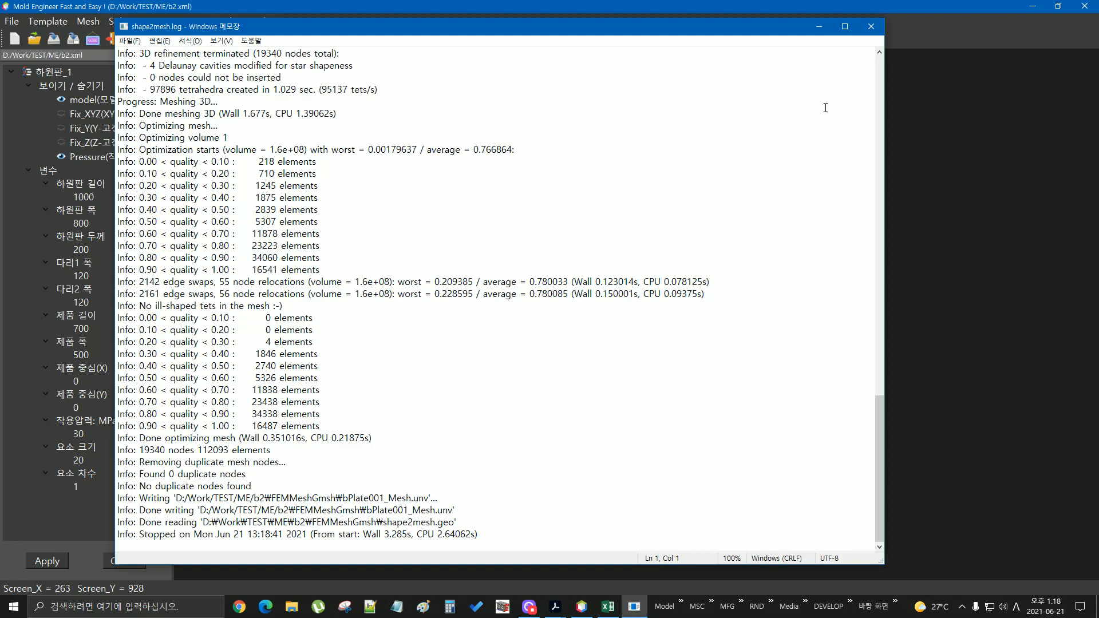
click(870, 26)
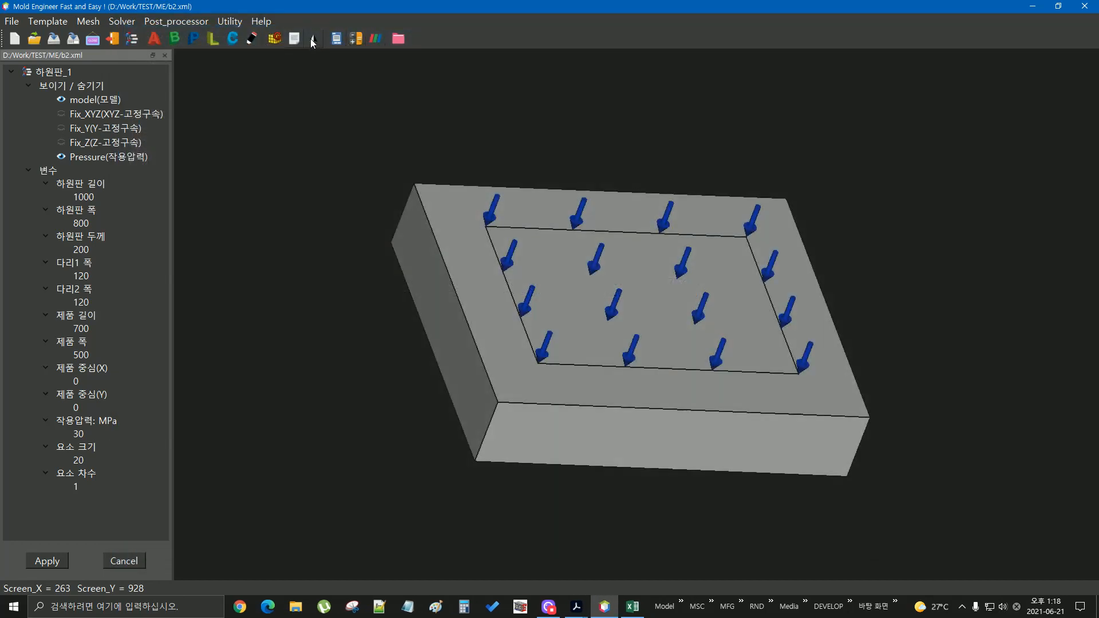
Inspect the b2 plate's mesh in Gmsh in plan and at an oblique angle, and close the mesh viewer.
click(312, 38)
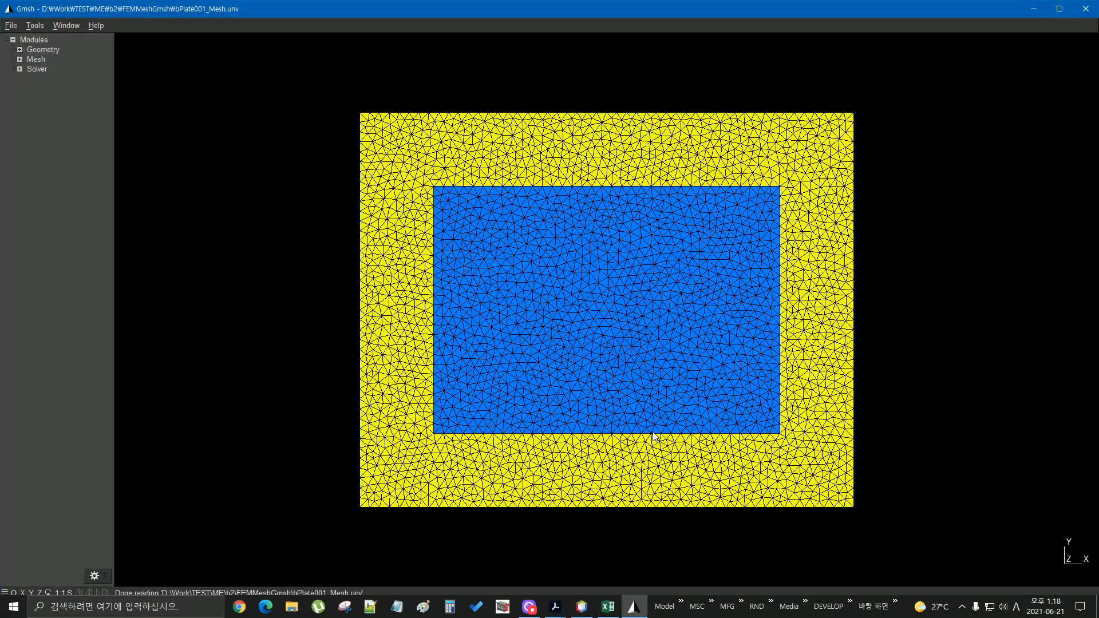
scroll(653, 366, down, 3)
drag(653, 361, 840, 341)
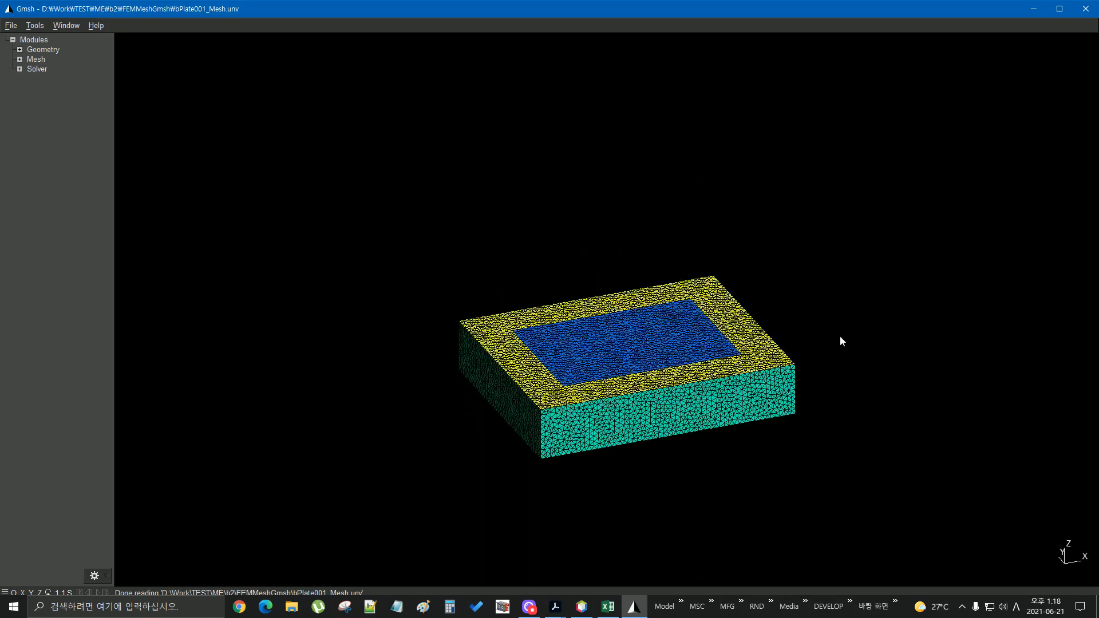
click(1085, 9)
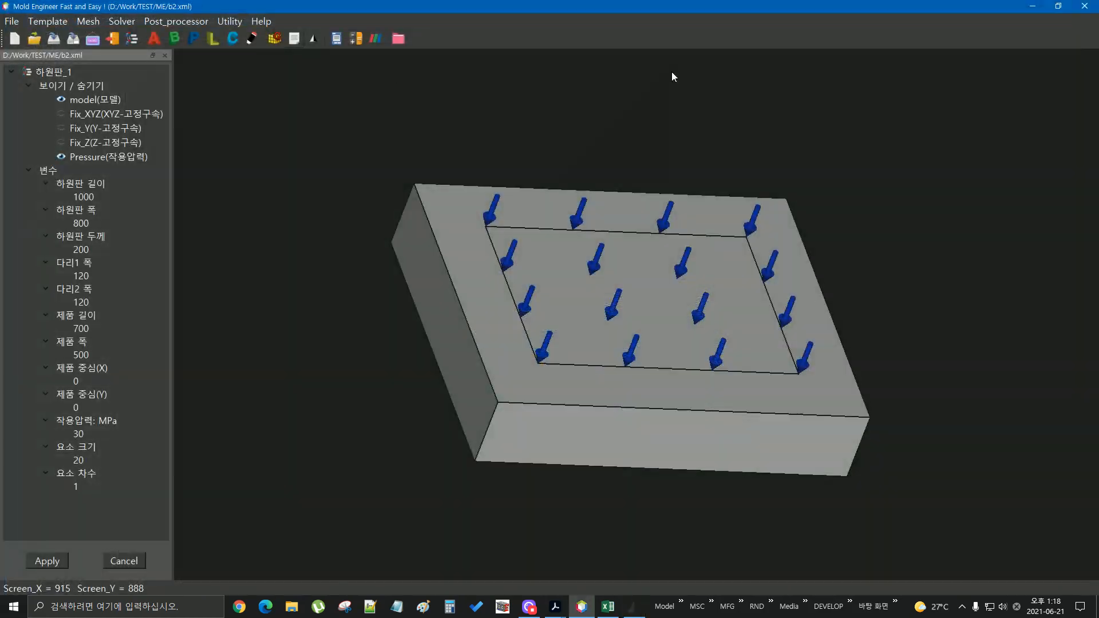
Run the solver on the b2 plate model and open its results in CalculiX GraphiX.
click(337, 41)
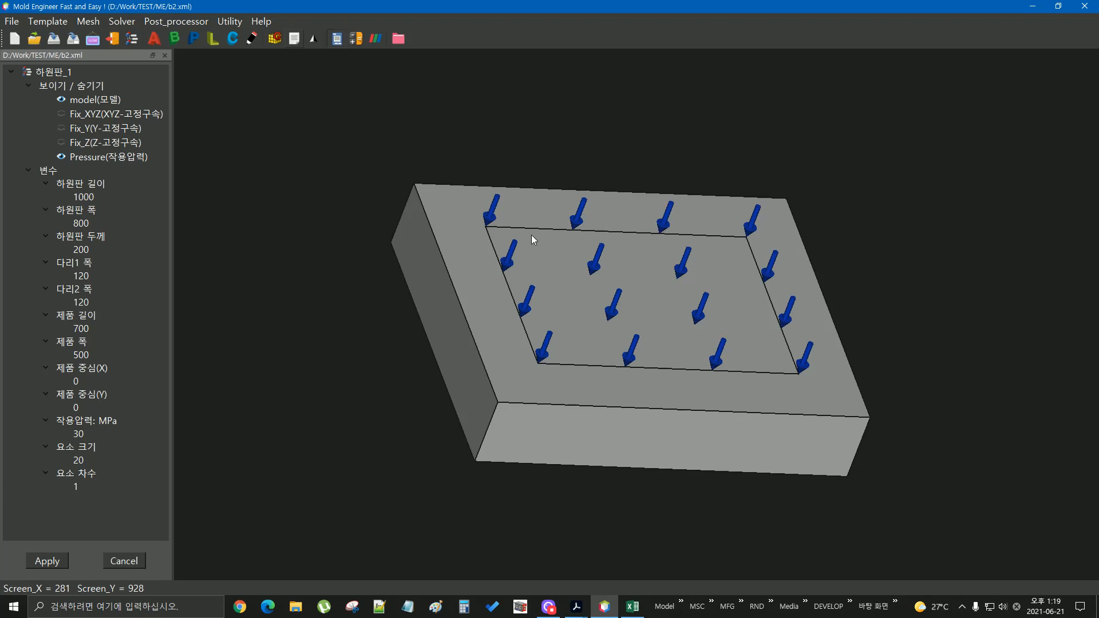
click(355, 39)
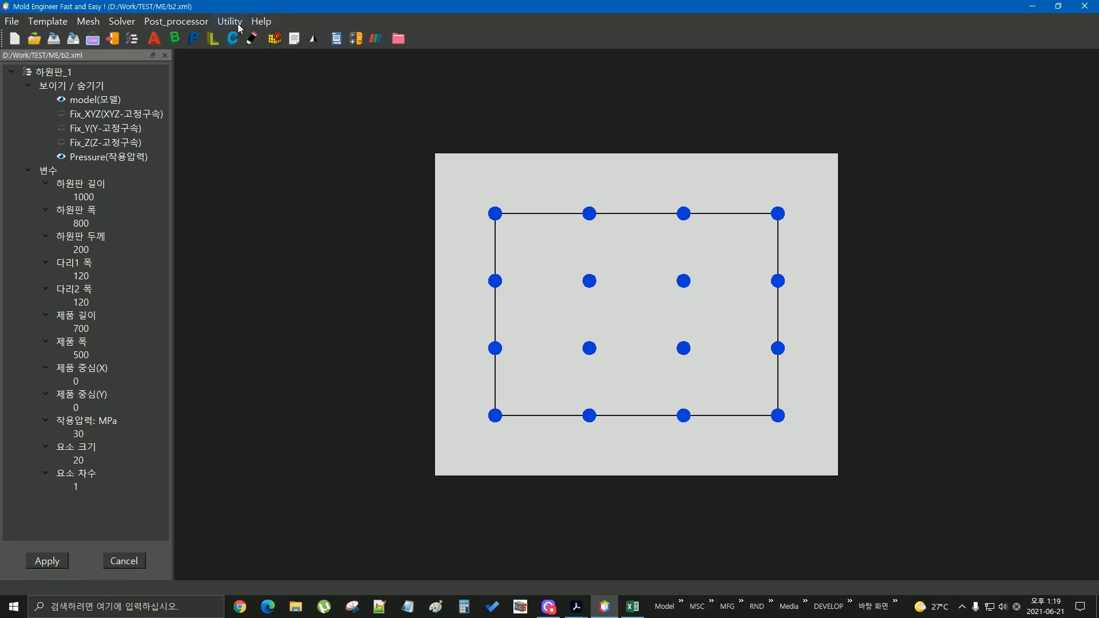
click(231, 22)
click(247, 67)
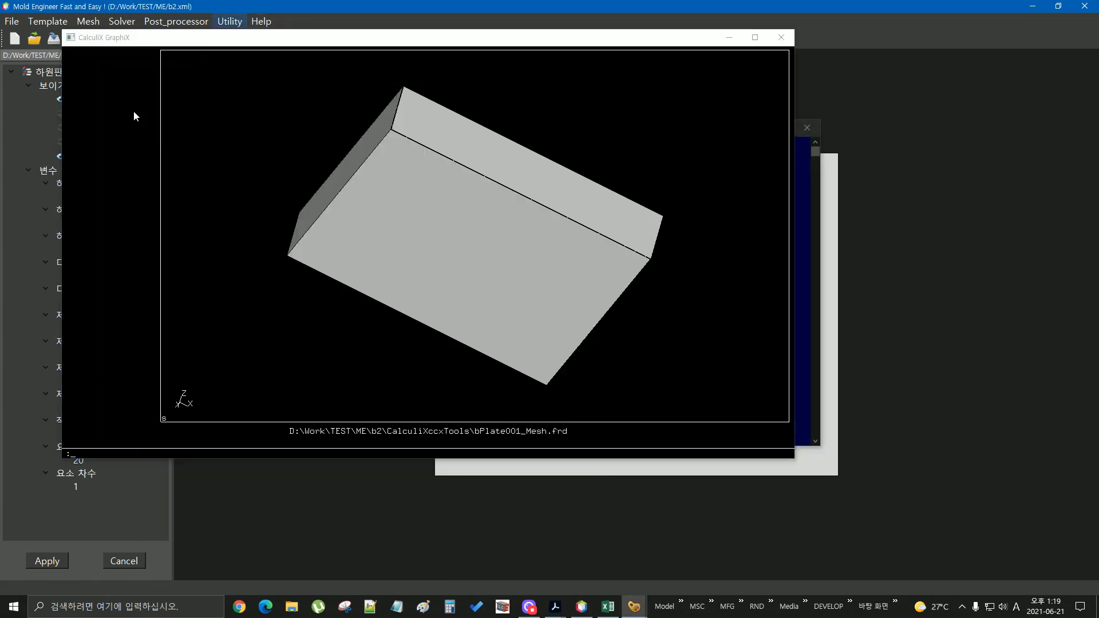
Plot the D3 component of the DISP dataset for b2 and add the displacement to show the deformed shape.
click(134, 116)
mouse_move(285, 155)
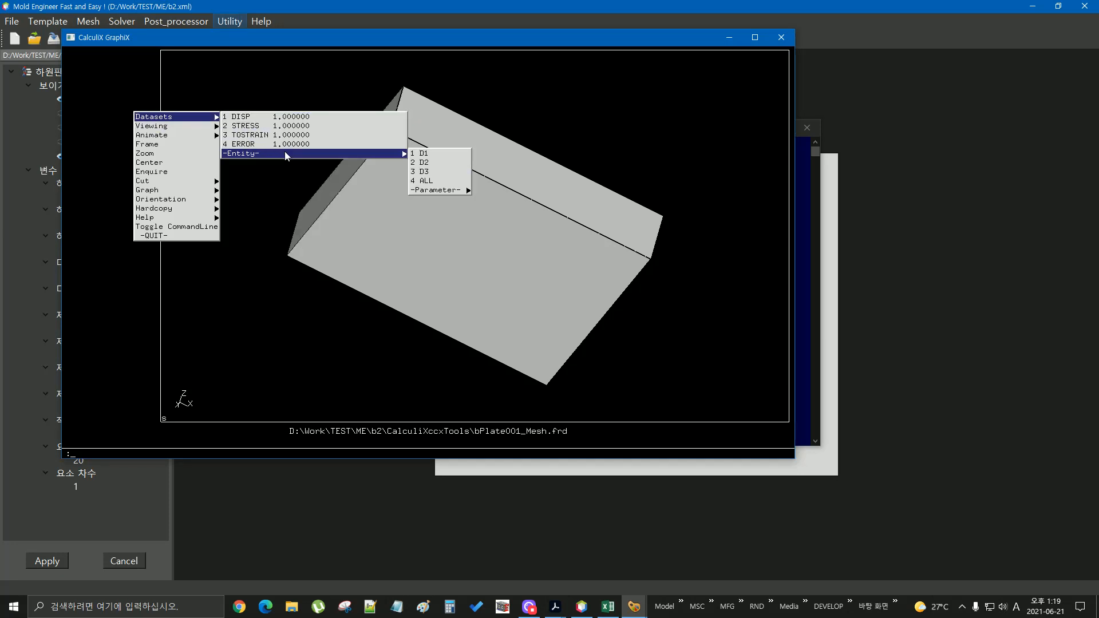
click(427, 172)
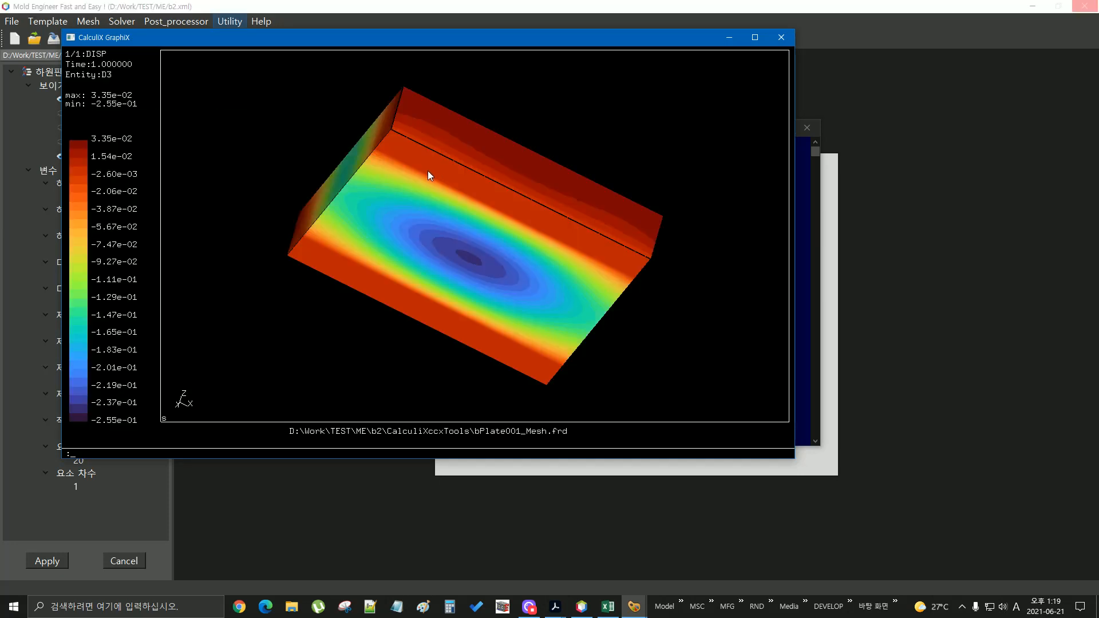
click(139, 120)
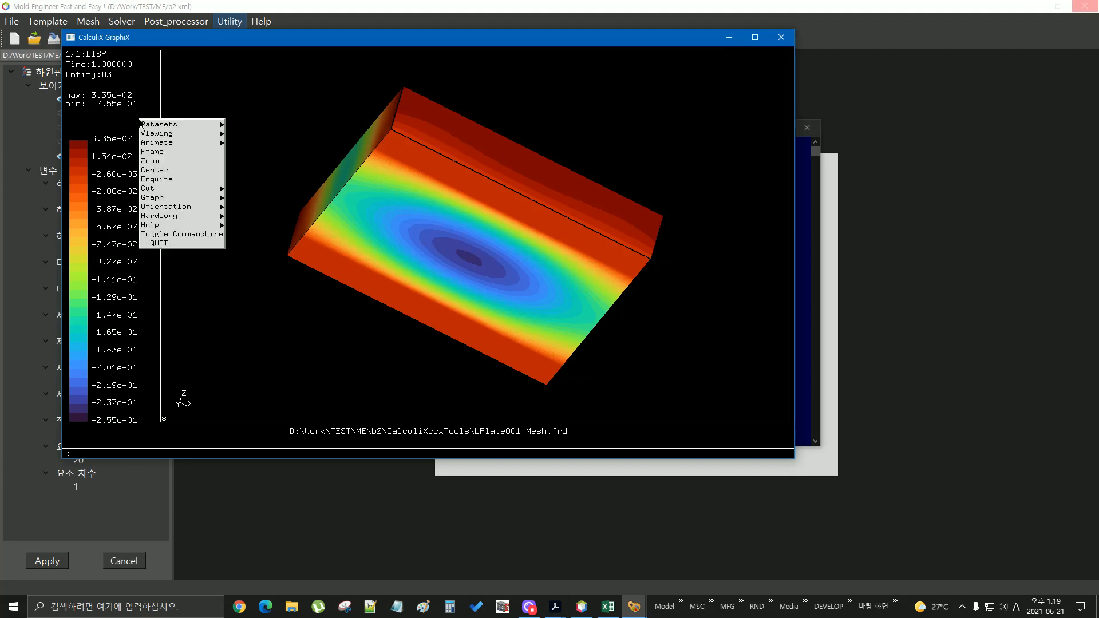
mouse_move(167, 144)
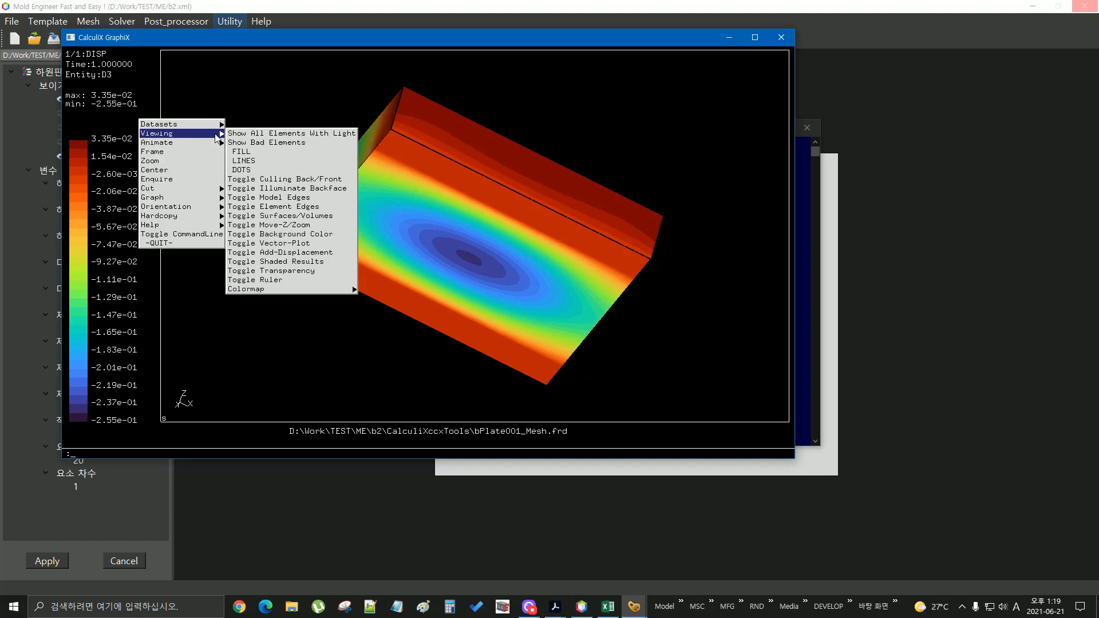
click(282, 253)
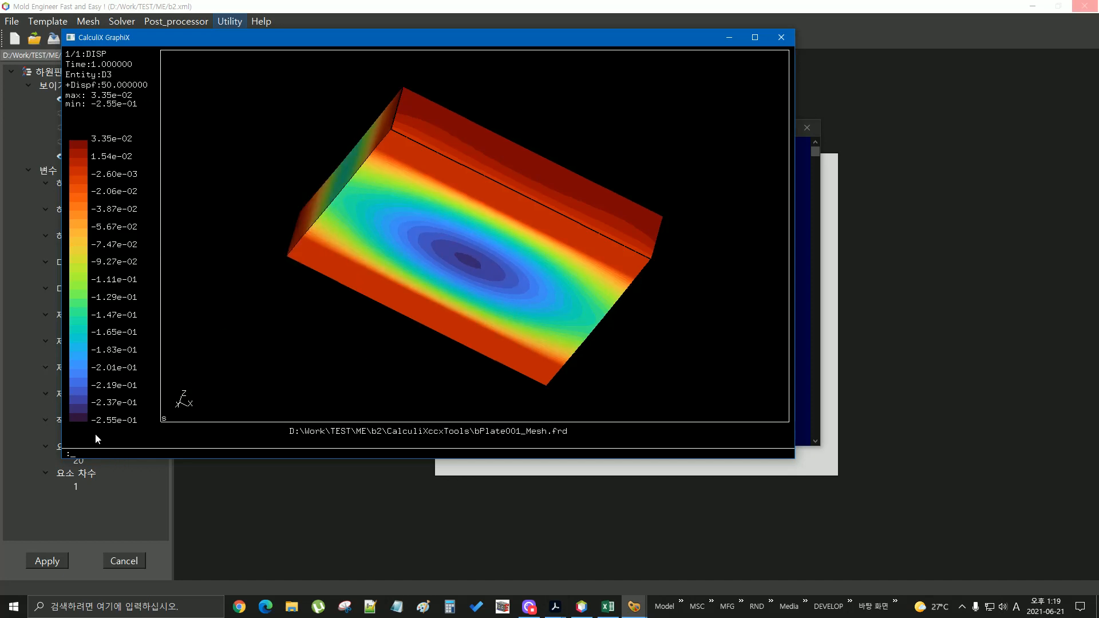
Examine the b2 plate's deformed D3 contours from above and underneath, and close the results viewer.
drag(344, 145, 594, 225)
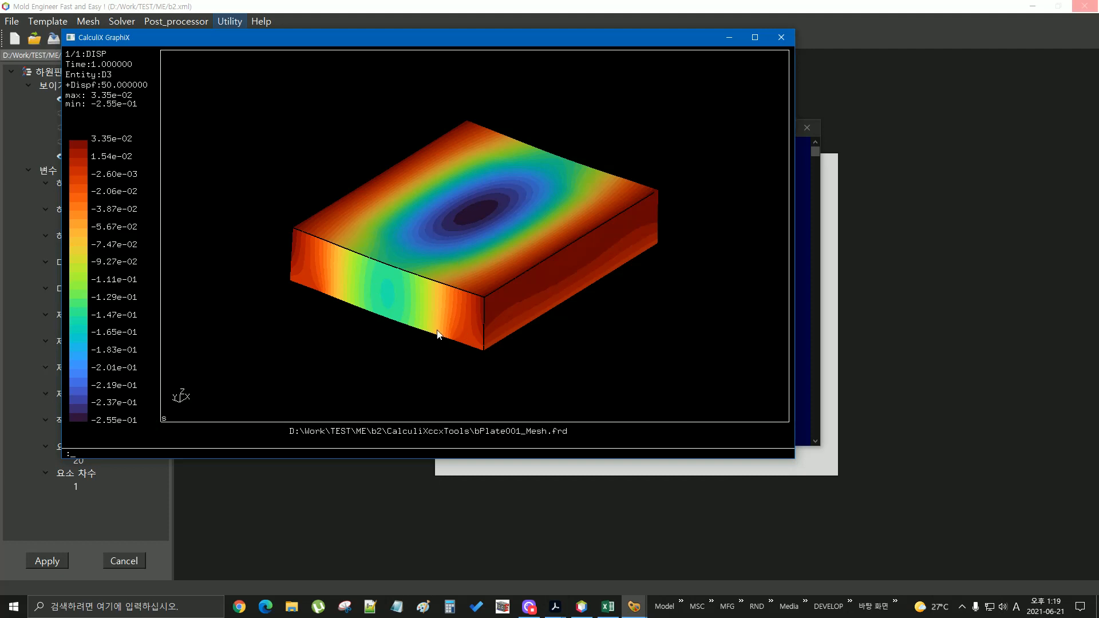
drag(439, 334, 478, 197)
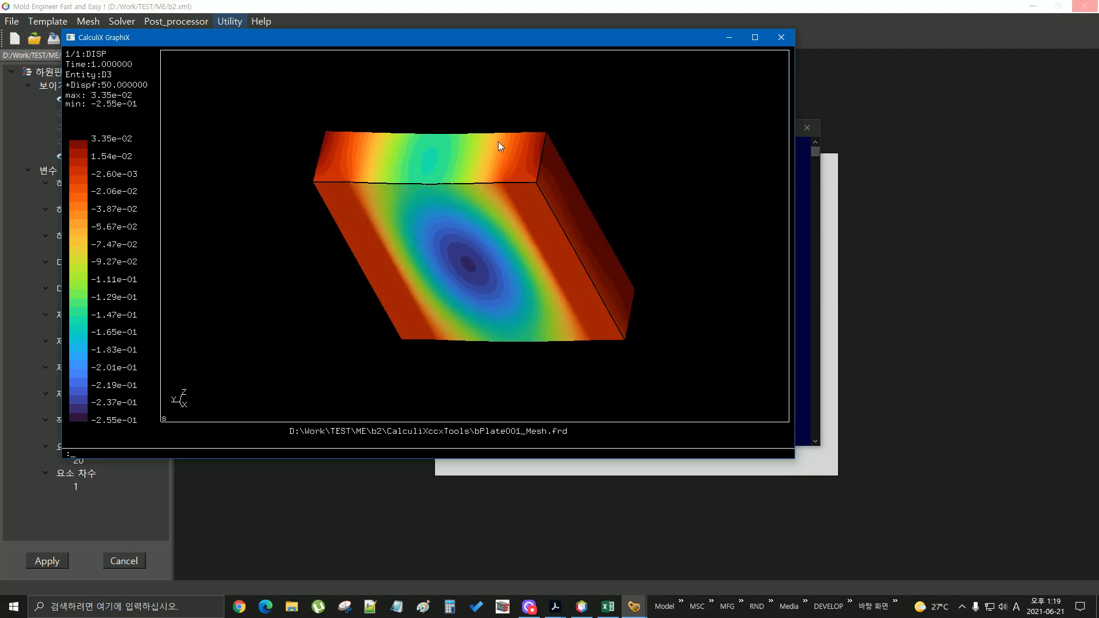
mouse_move(457, 201)
mouse_down()
mouse_move(456, 226)
mouse_move(459, 206)
mouse_up()
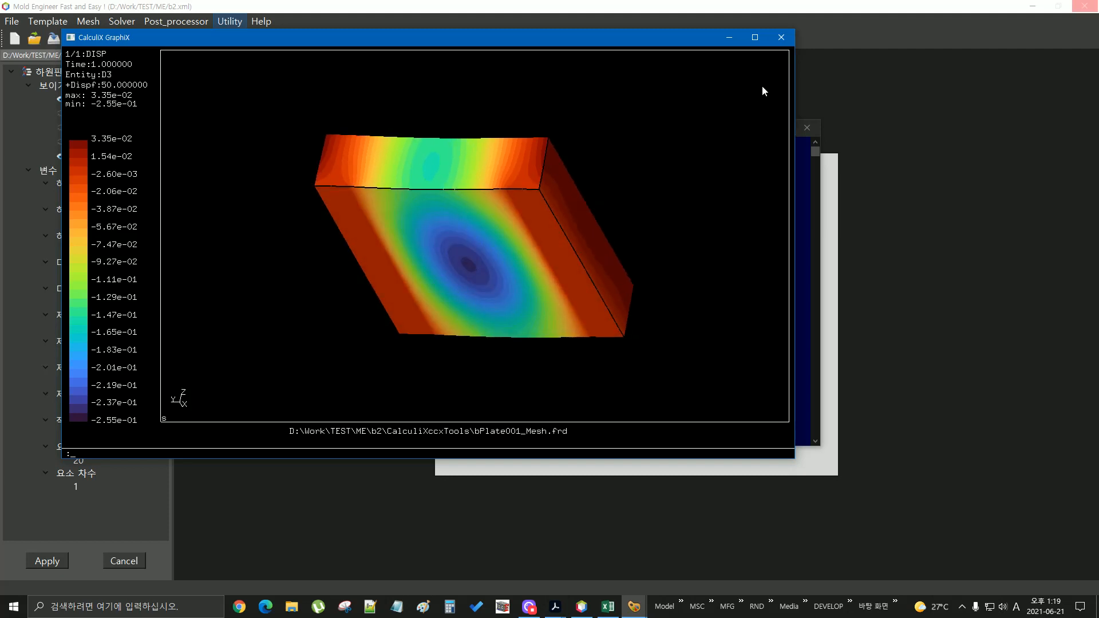
click(788, 40)
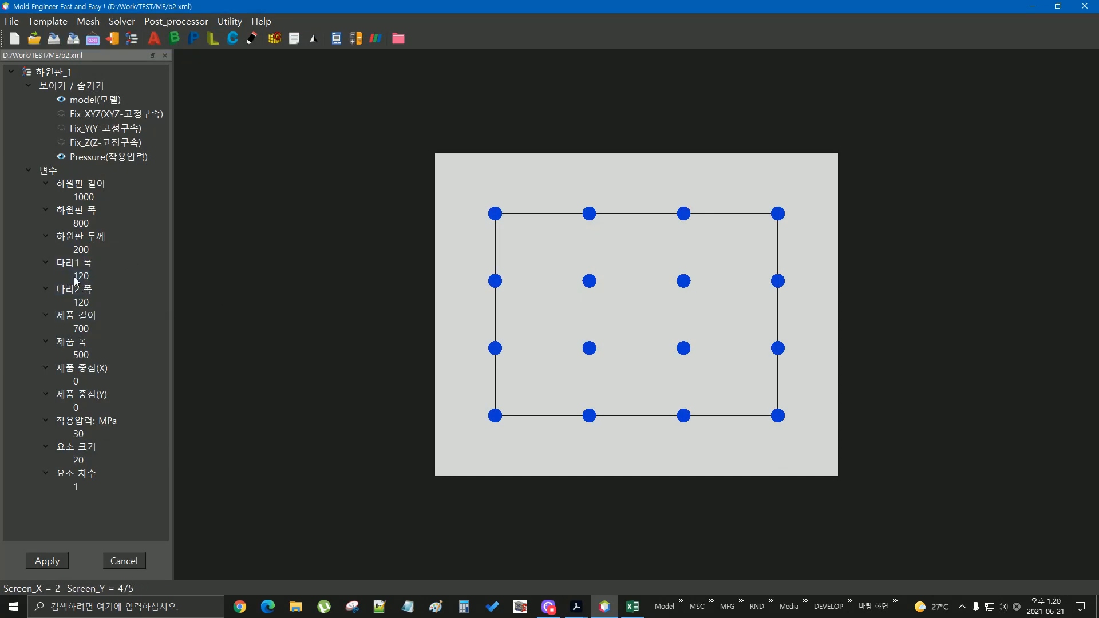
Set the lower plate thickness to 150 and both leg widths (다리1 폭, 다리2 폭) to 170, and apply the changes.
drag(366, 290, 757, 296)
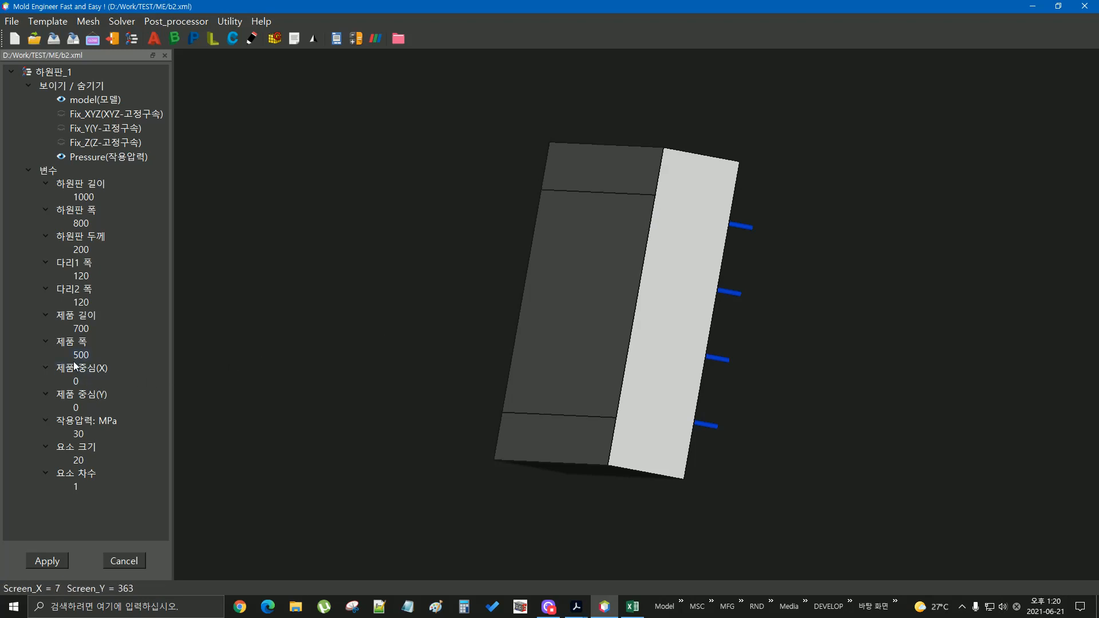
double_click(81, 250)
text(150)
double_click(82, 276)
text(170)
double_click(81, 302)
text(170)
click(46, 562)
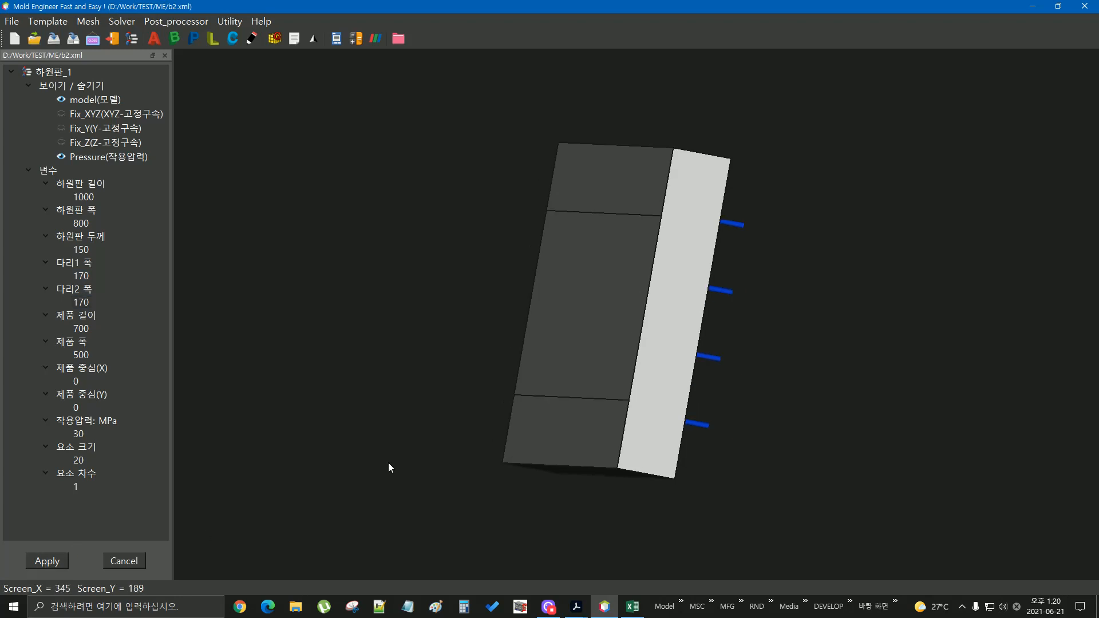
Check the plate model from its top side and save the project under the new name b3.
drag(704, 233, 451, 206)
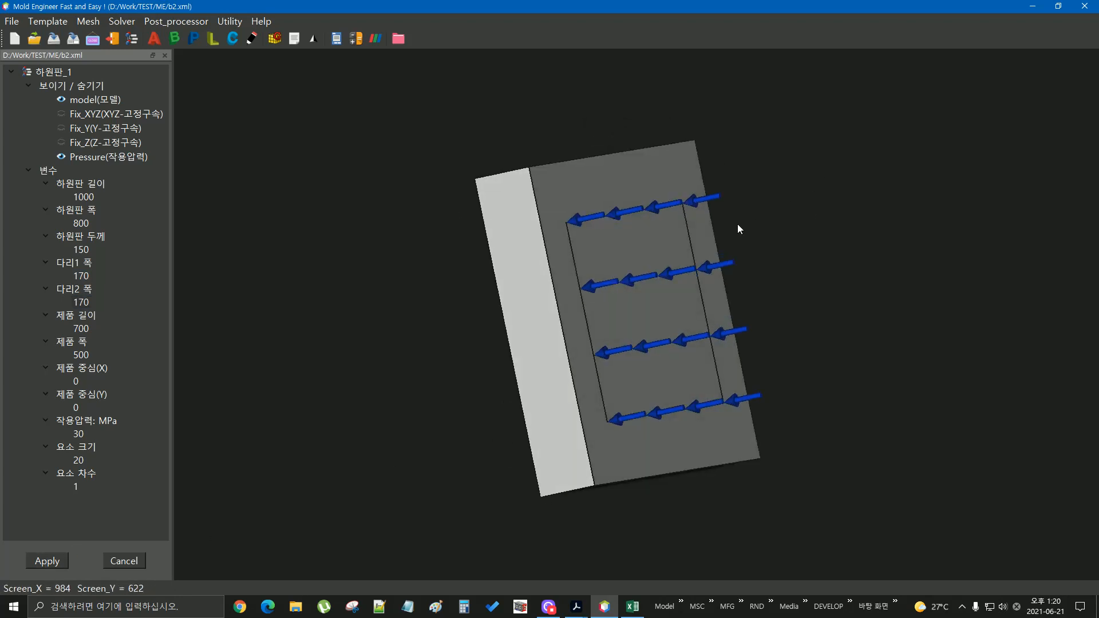
drag(737, 226, 471, 196)
drag(840, 312, 797, 386)
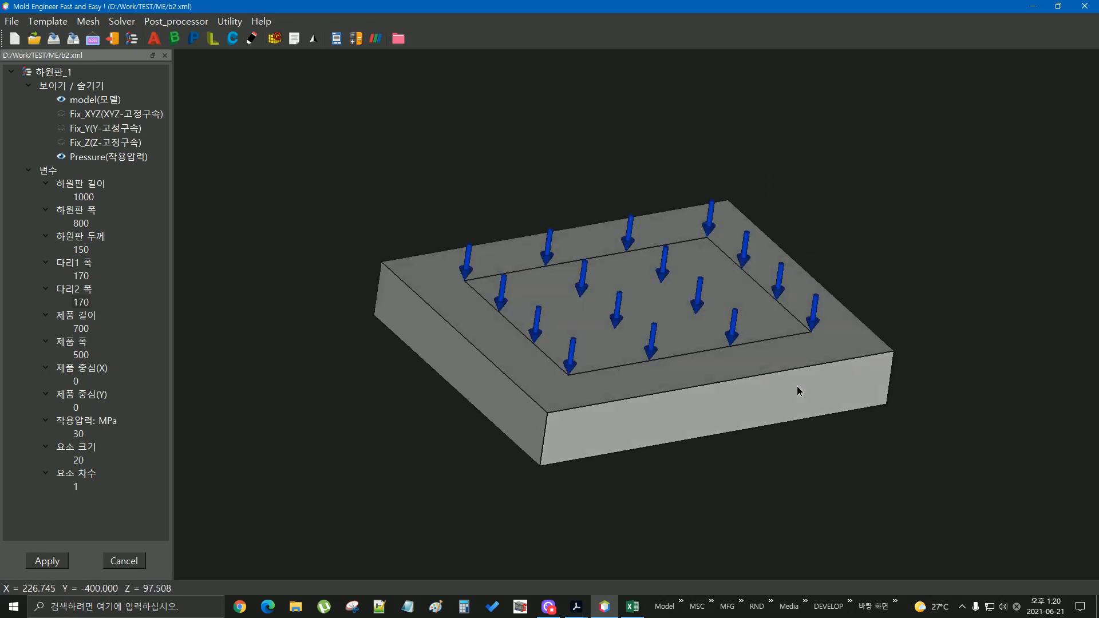
click(72, 39)
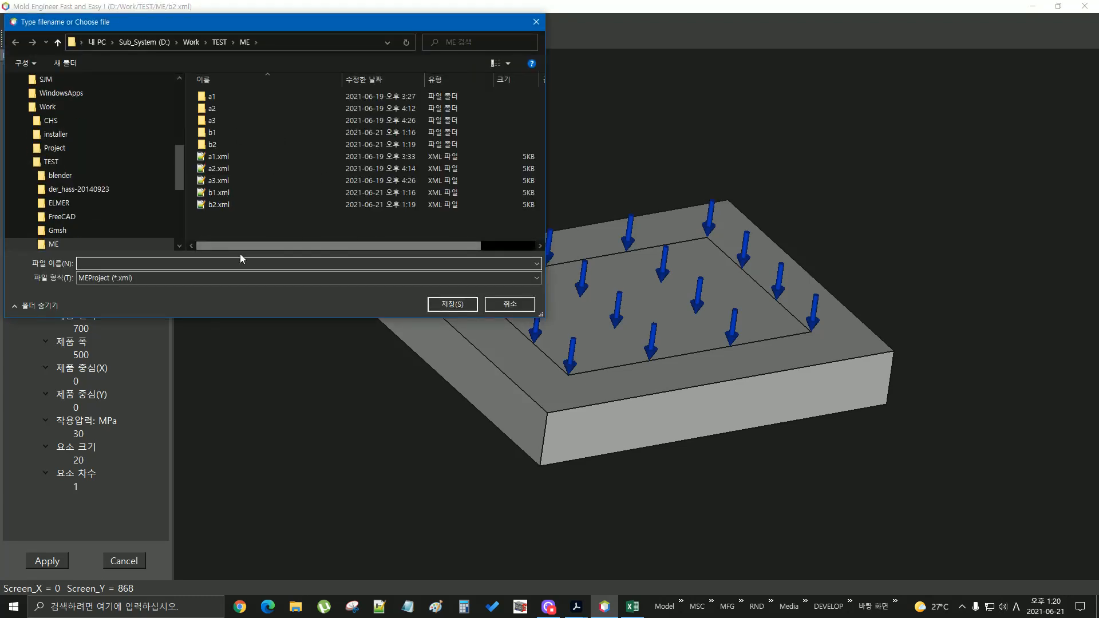
click(241, 262)
text(b3)
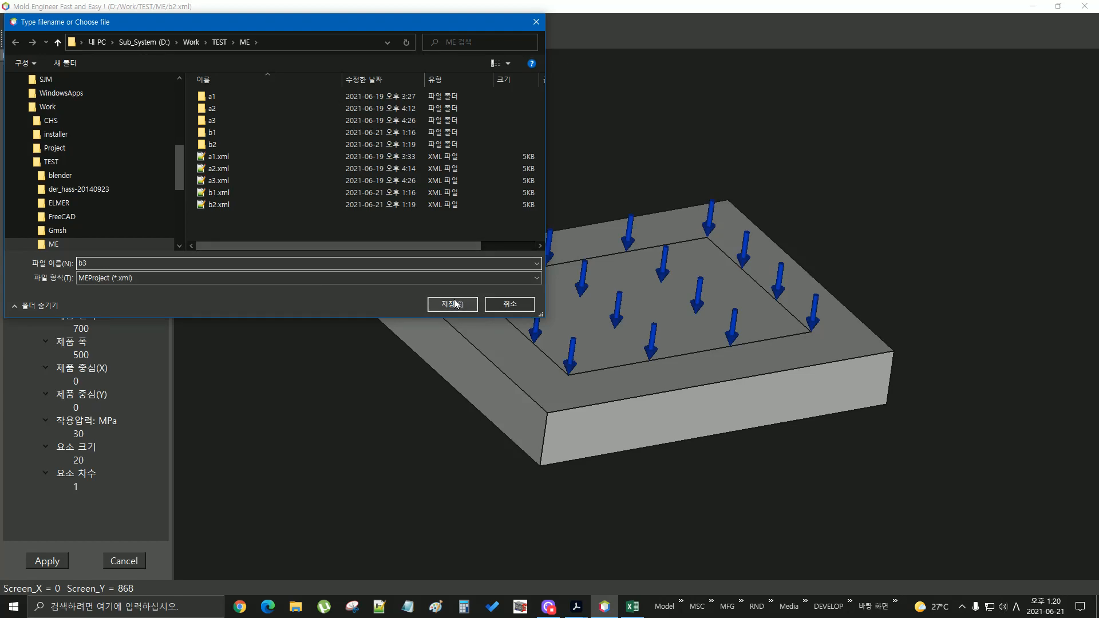
click(453, 304)
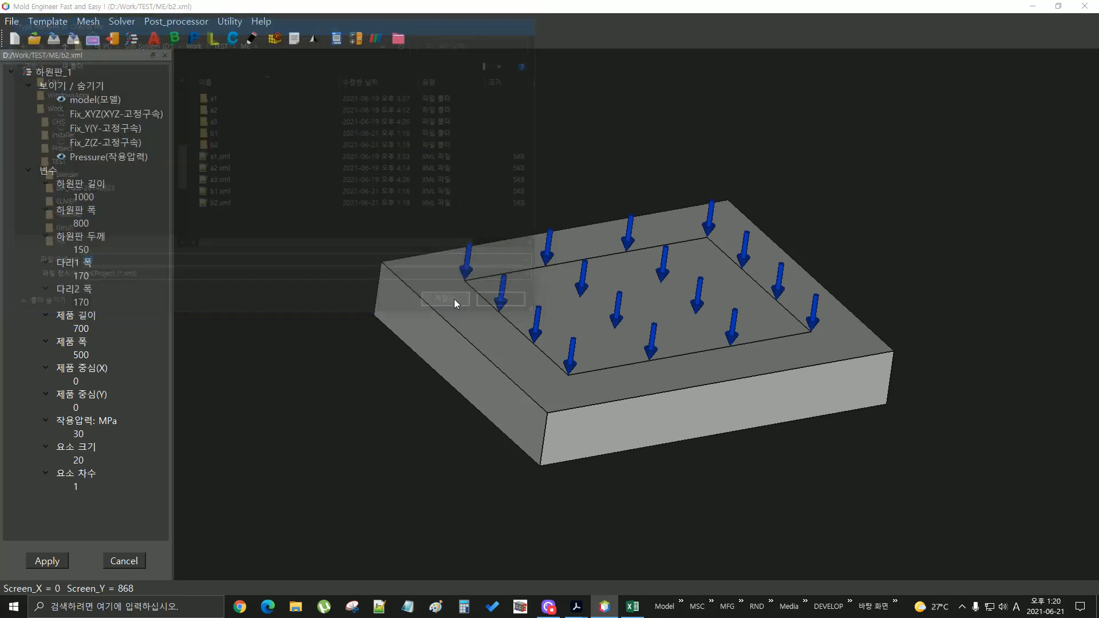
Mesh the b3 plate model and review the element quality statistics at the end of the meshing log.
drag(756, 389, 835, 270)
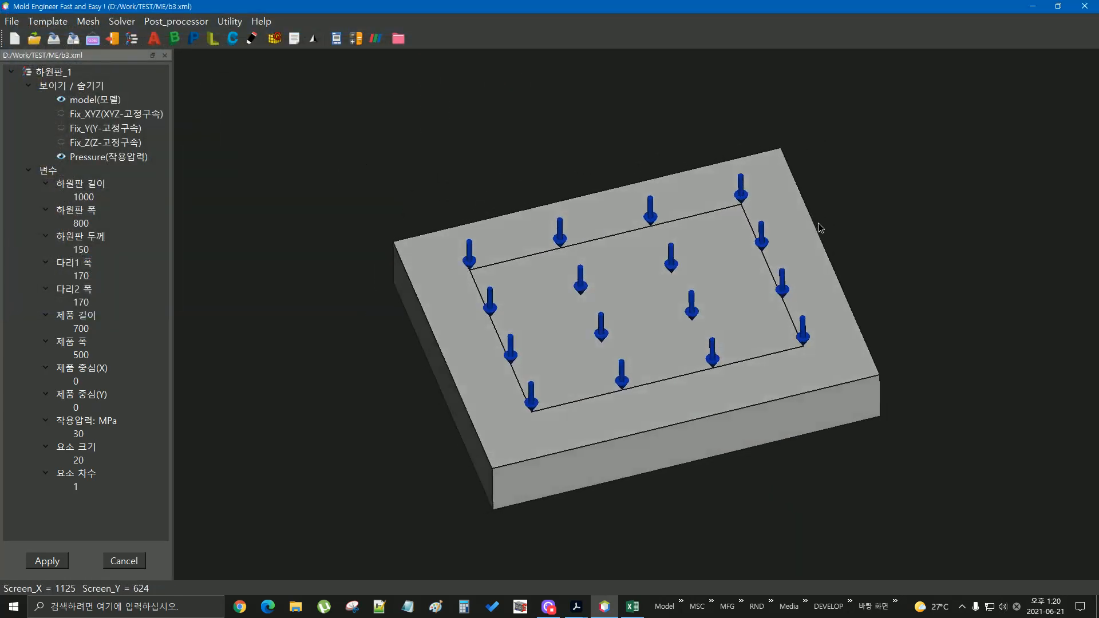
click(274, 39)
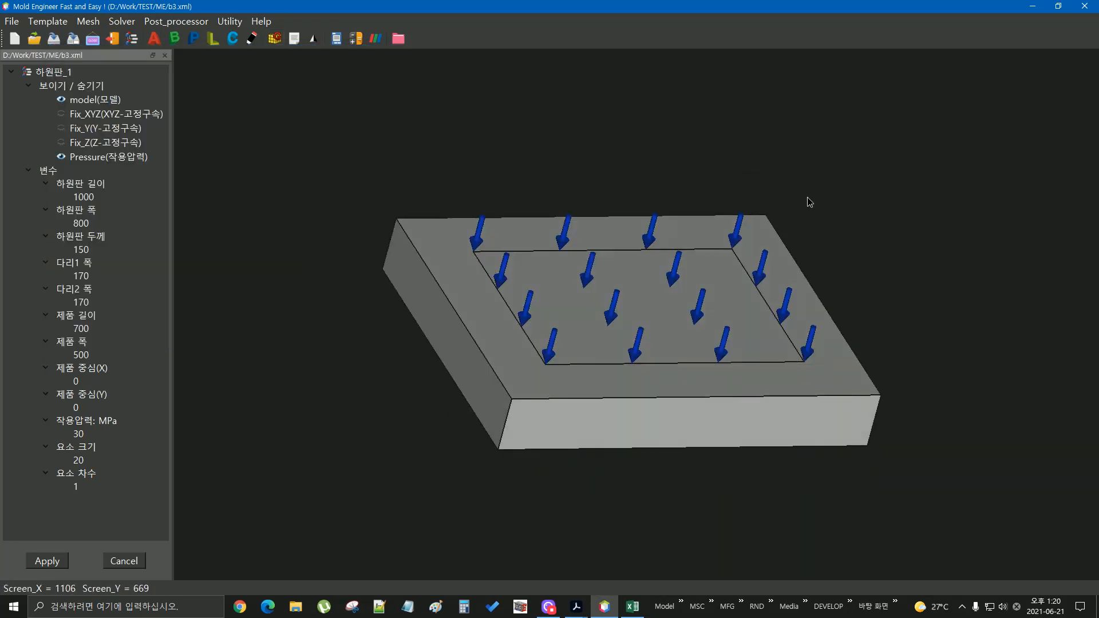
click(294, 38)
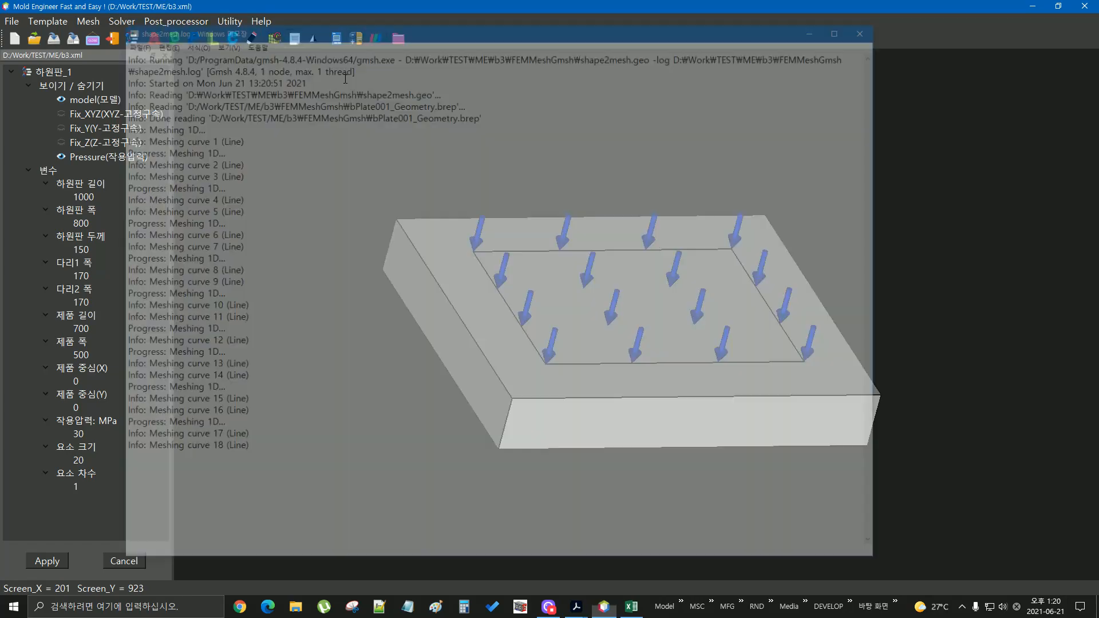
drag(877, 91, 879, 456)
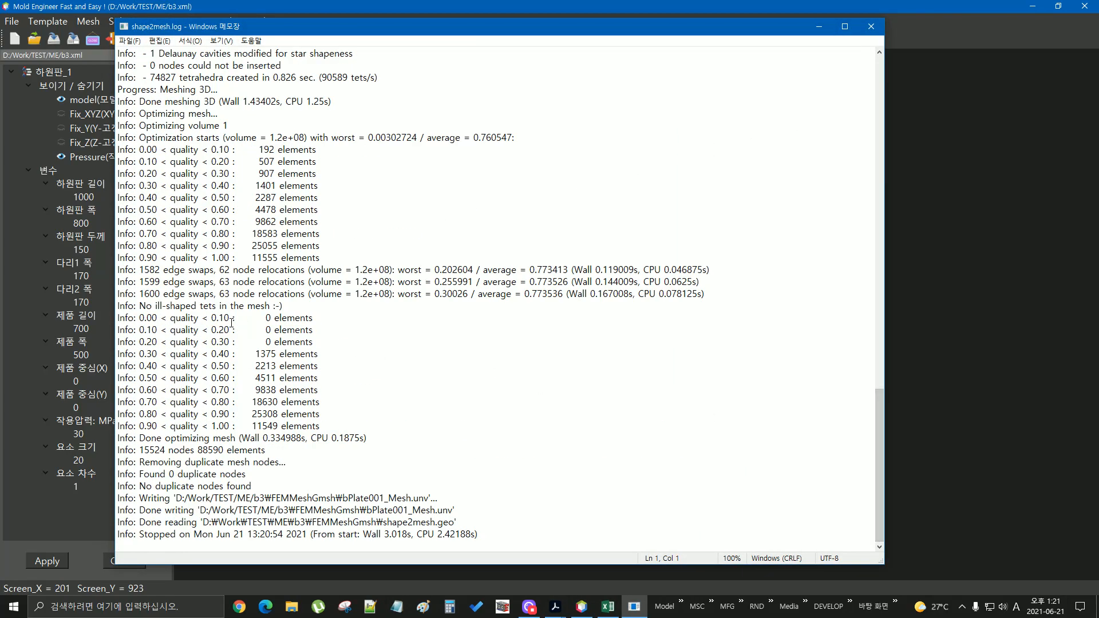
Close the meshing log, inspect the b3 plate's surface mesh in a tilted 3D view in Gmsh, and close the mesh viewer.
click(871, 26)
click(313, 39)
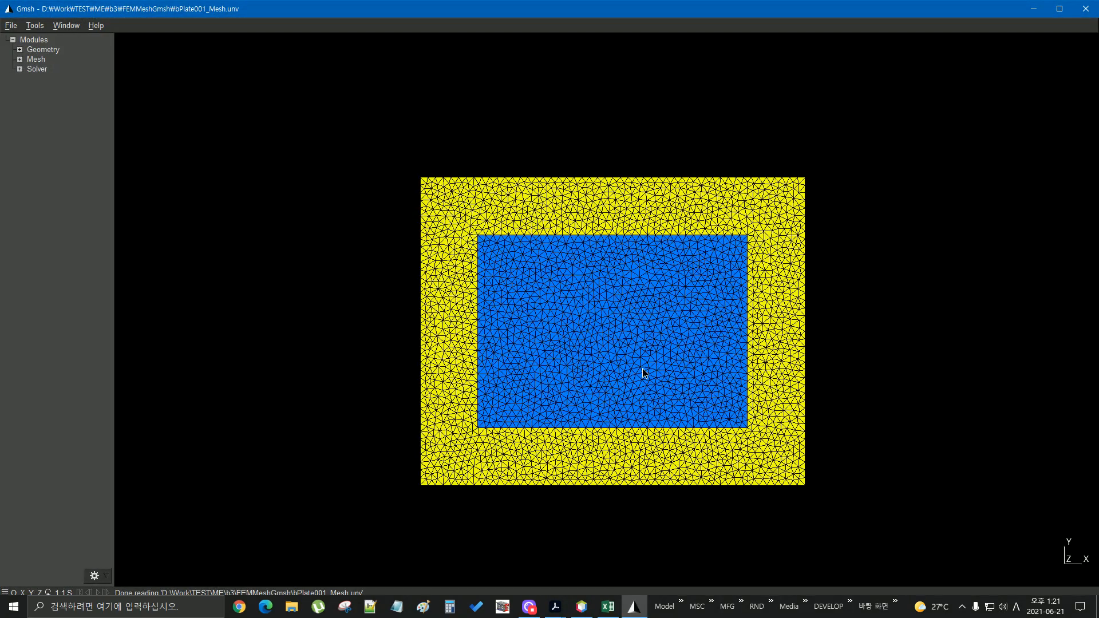
drag(599, 454, 713, 532)
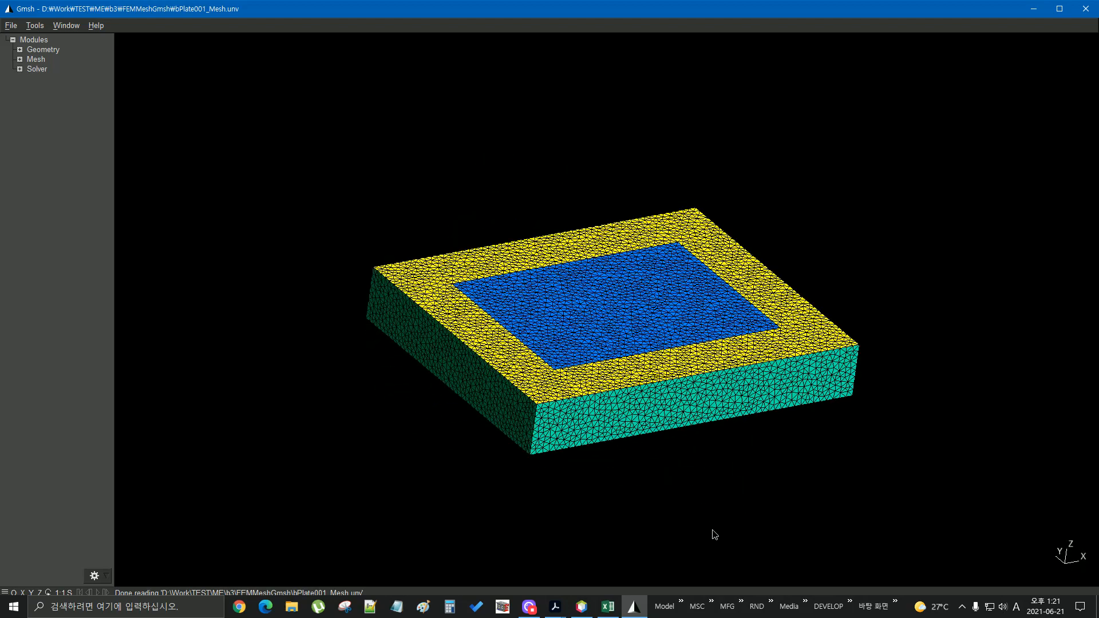
click(1086, 9)
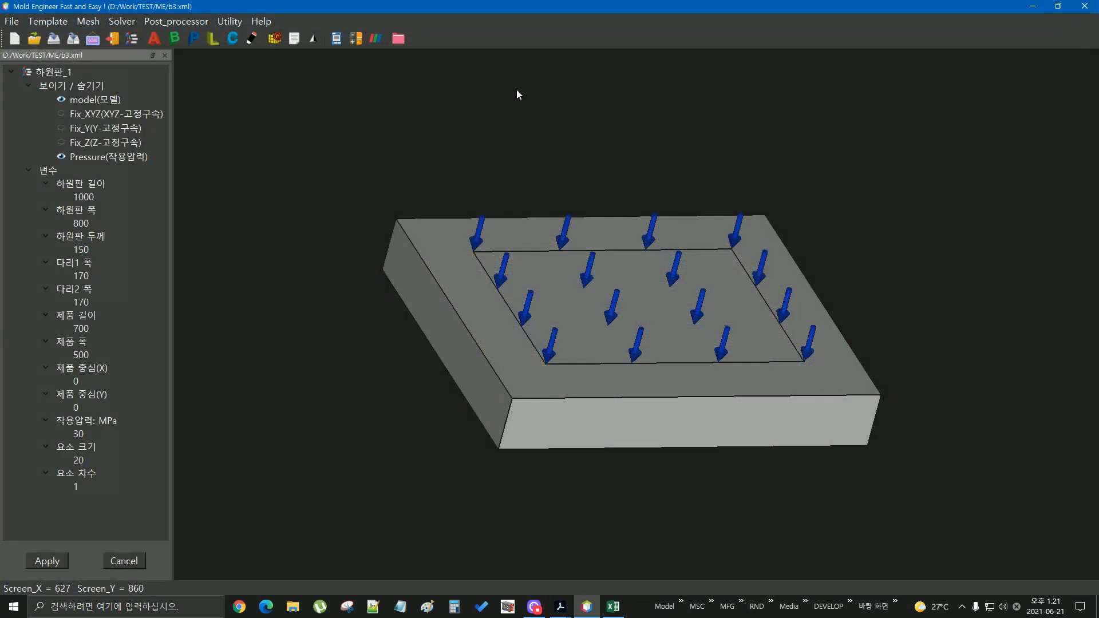
Generate the solver input for the b3 plate model and run the analysis.
click(335, 38)
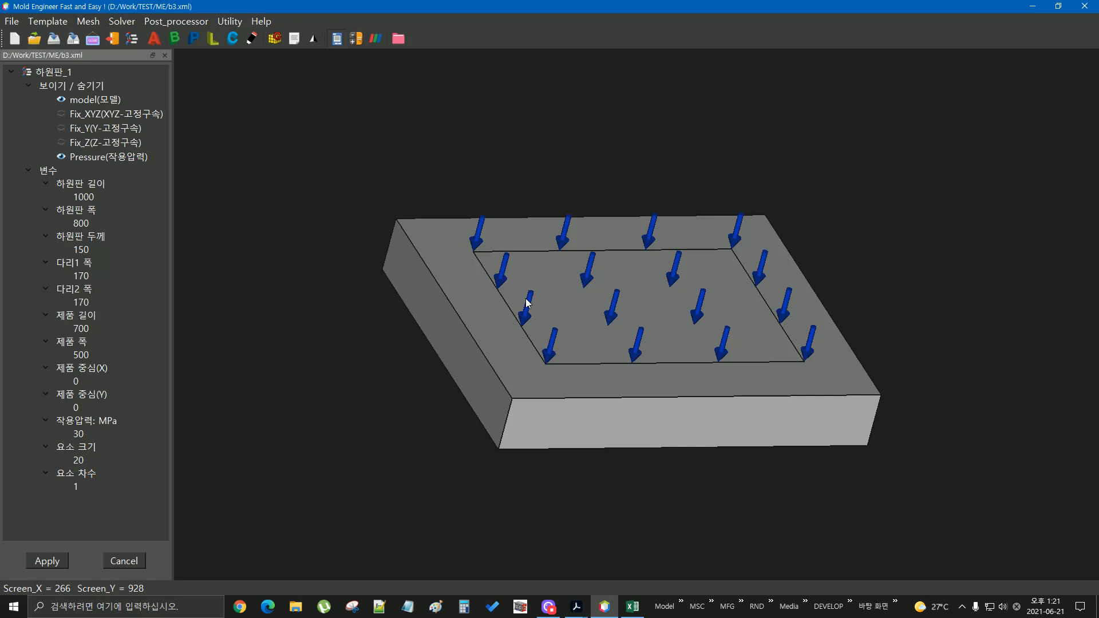
drag(572, 395, 675, 257)
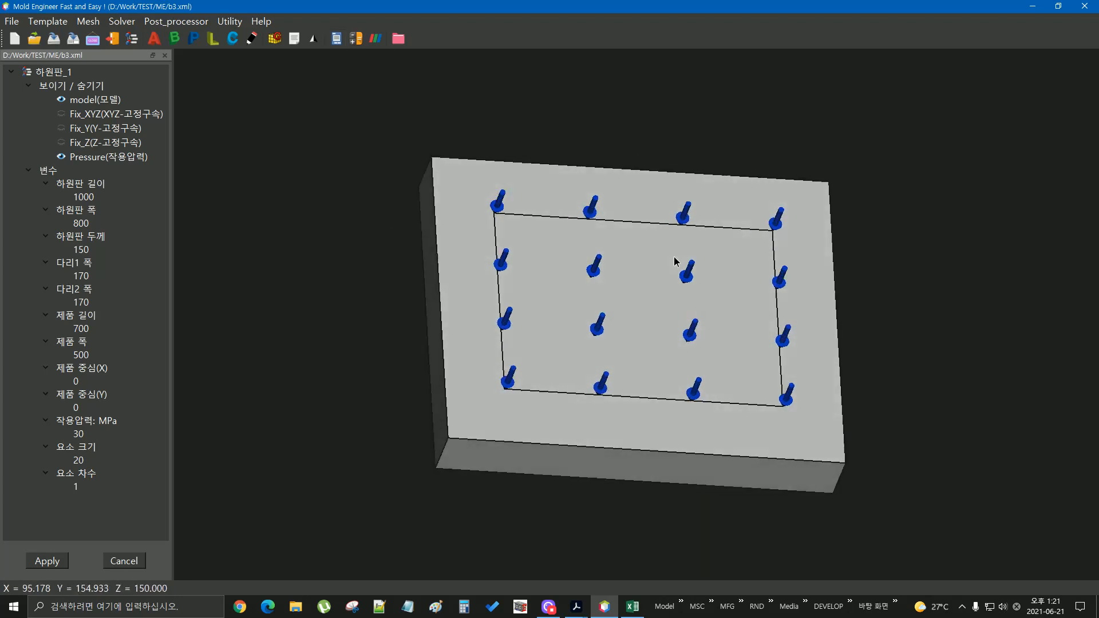
click(355, 38)
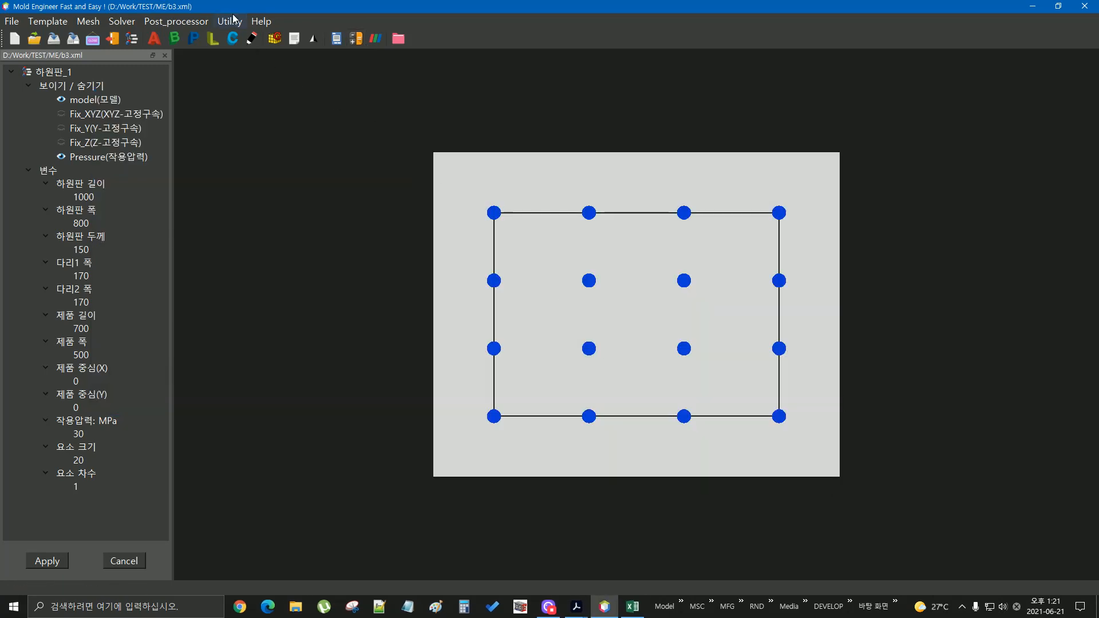
Open the b3 results in CalculiX GraphiX and display the vertical displacement component D3.
click(230, 21)
click(261, 67)
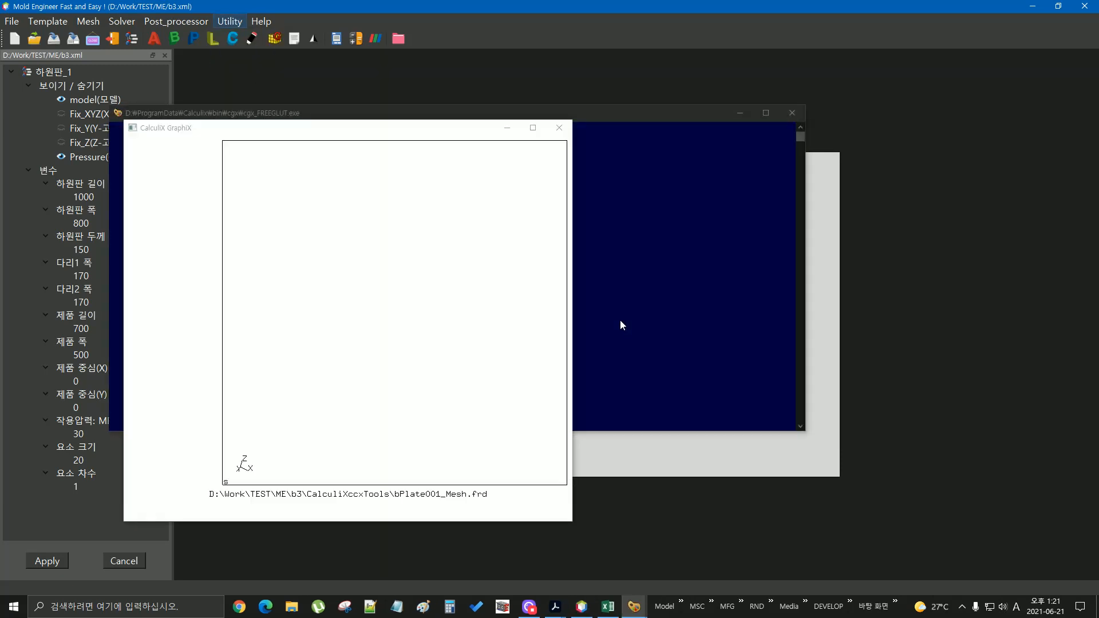
click(148, 121)
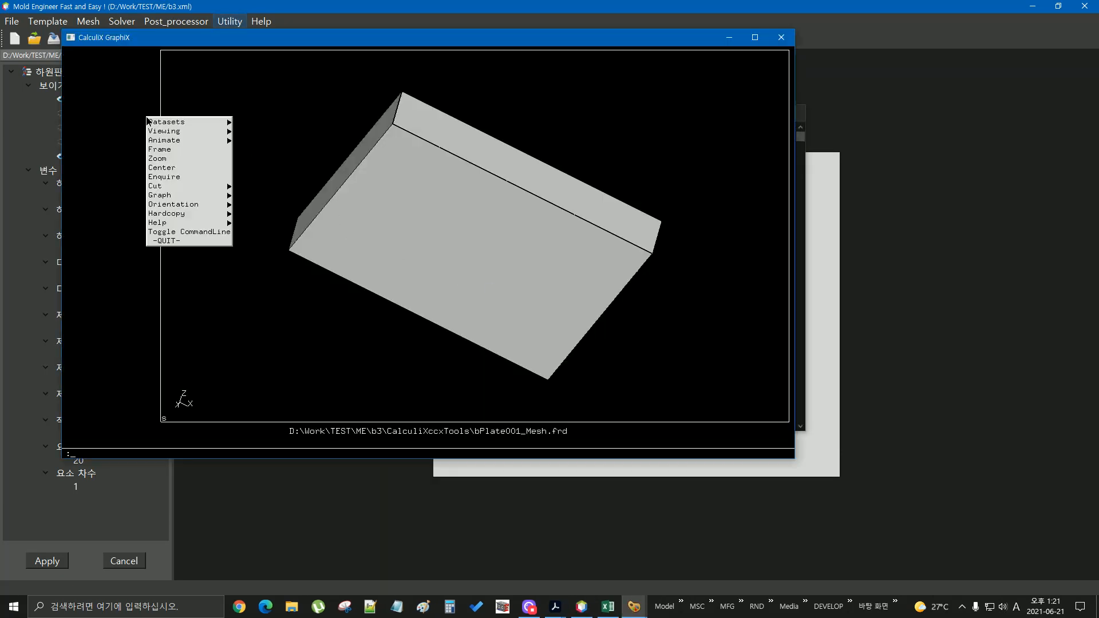
mouse_move(149, 122)
mouse_move(317, 158)
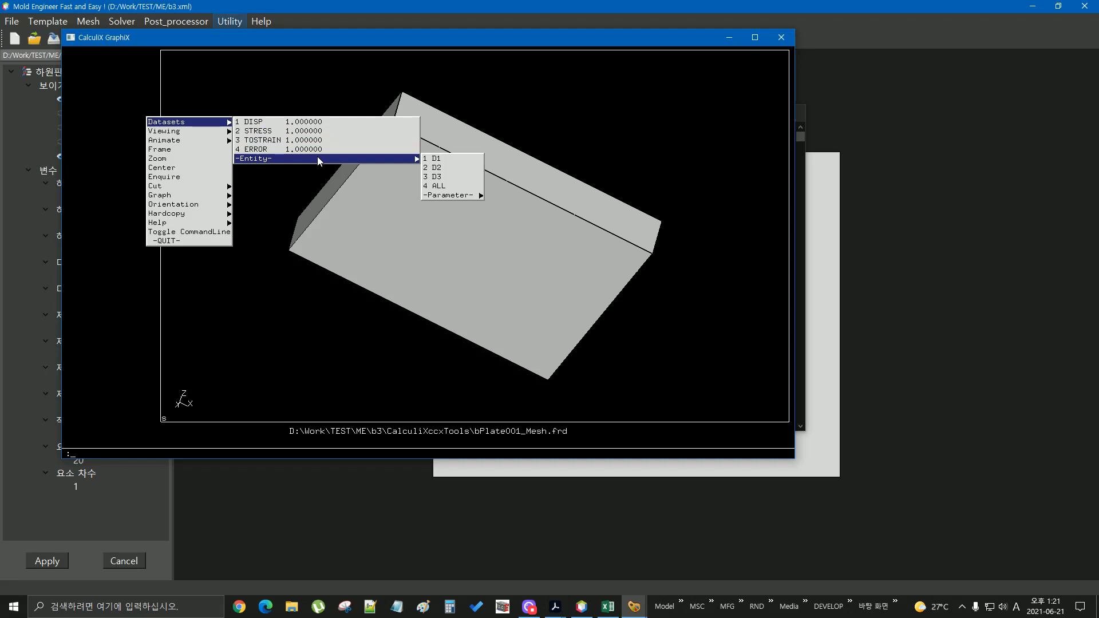
click(437, 177)
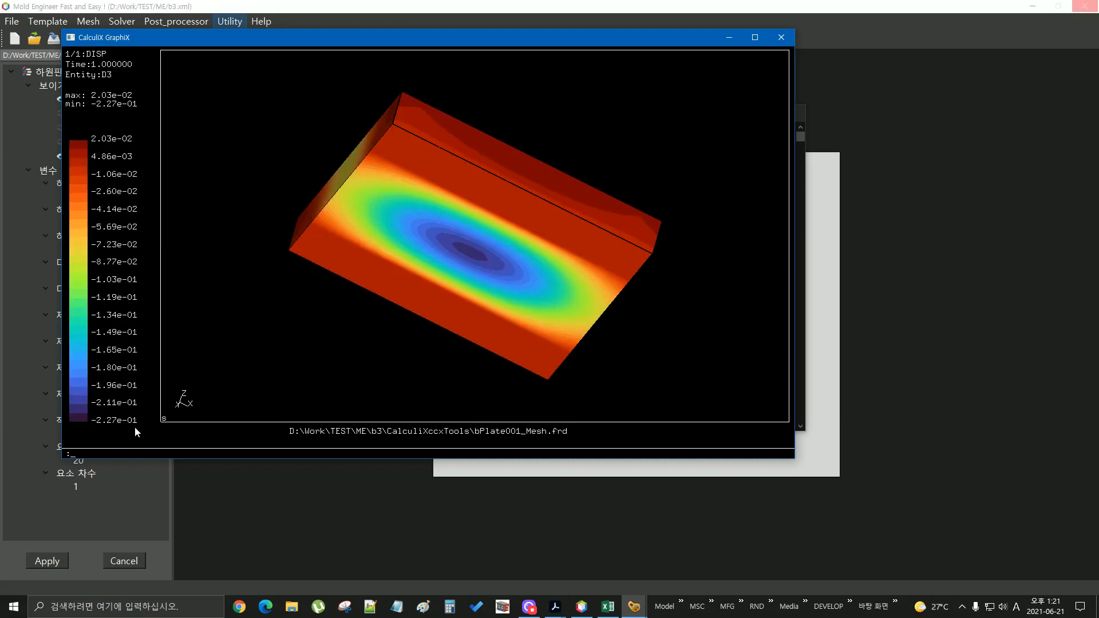
Examine the b3 plate's D3 contours and color scale from above and underneath, and close the results viewer.
drag(426, 125, 420, 294)
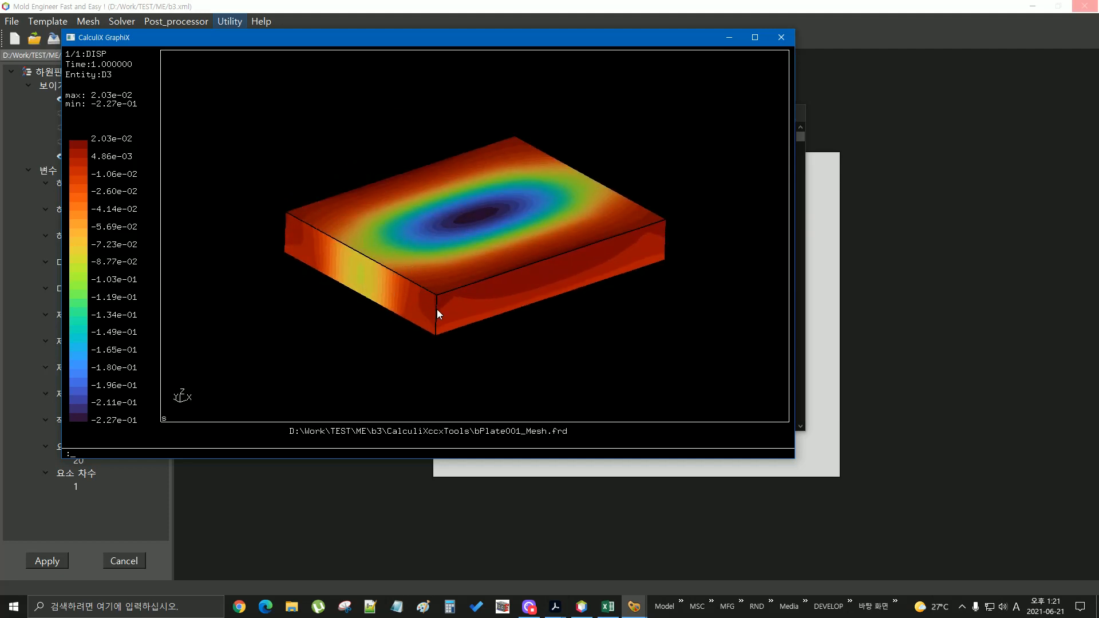
drag(467, 343, 516, 157)
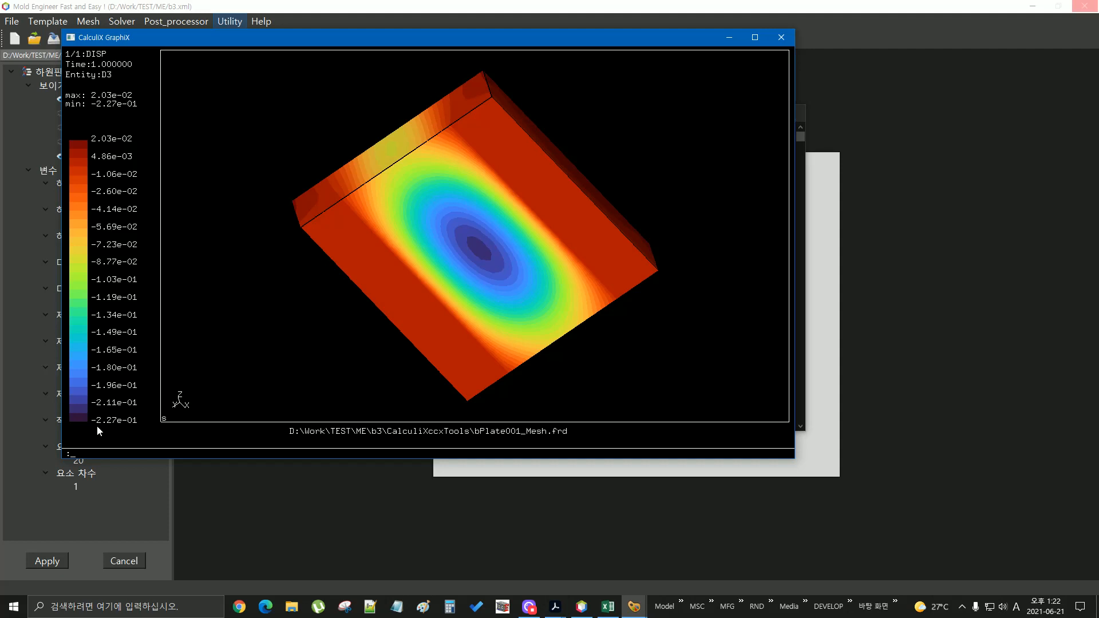
click(781, 38)
Open the project file b2.xml and tilt the plate model to show its thickness.
drag(328, 247, 444, 166)
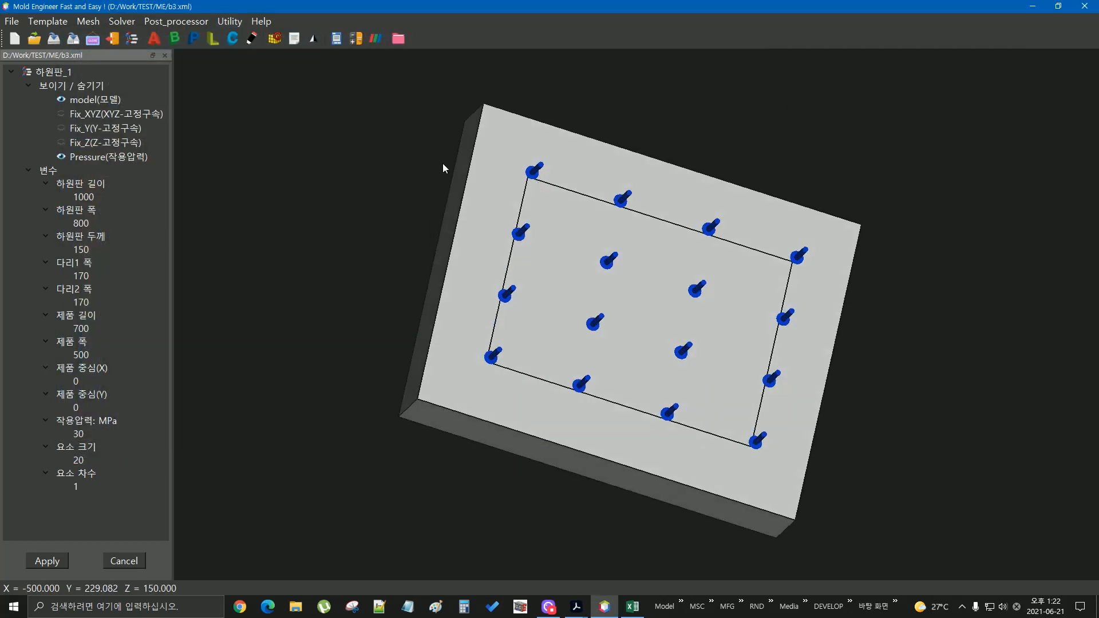
click(34, 38)
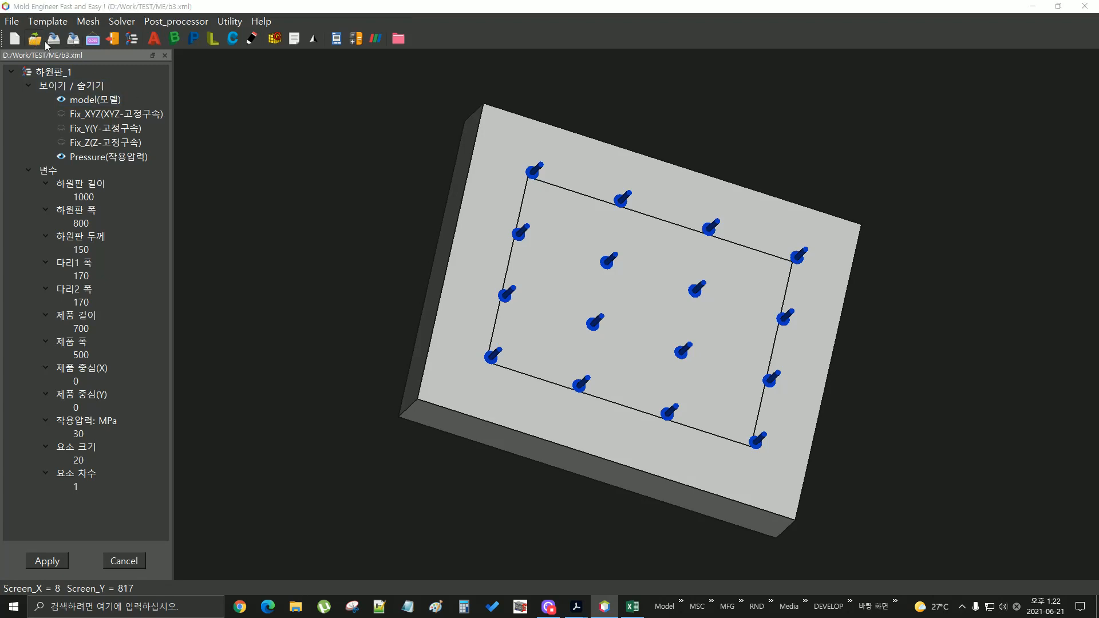
click(193, 218)
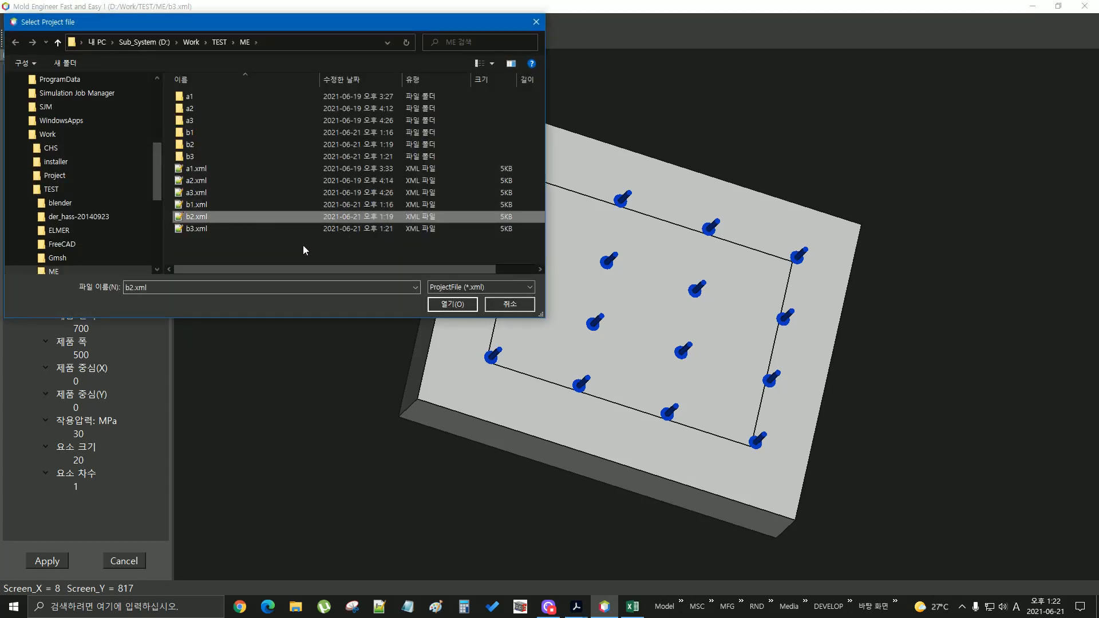
click(448, 304)
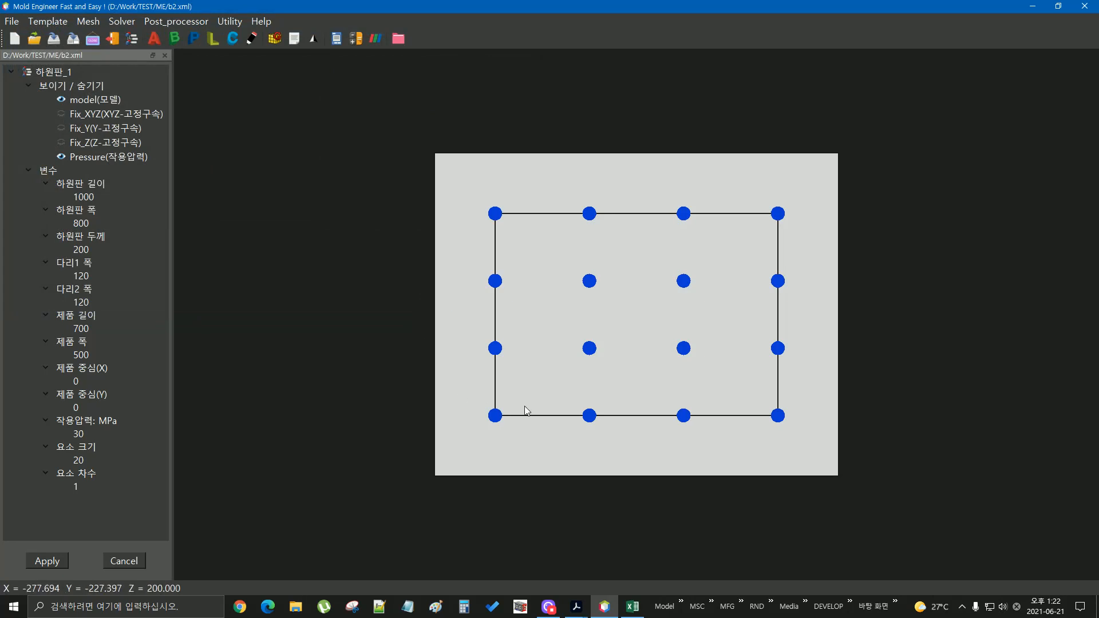
drag(523, 409, 886, 165)
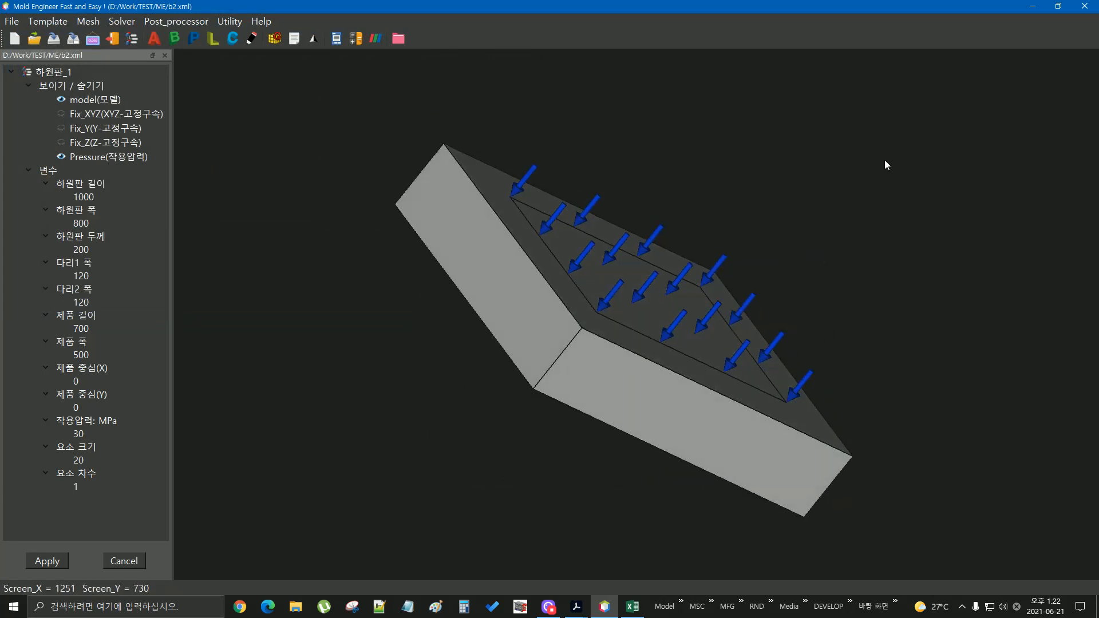
Open the b2 results in CalculiX GraphiX and display the vertical displacement component D3.
click(223, 20)
click(237, 68)
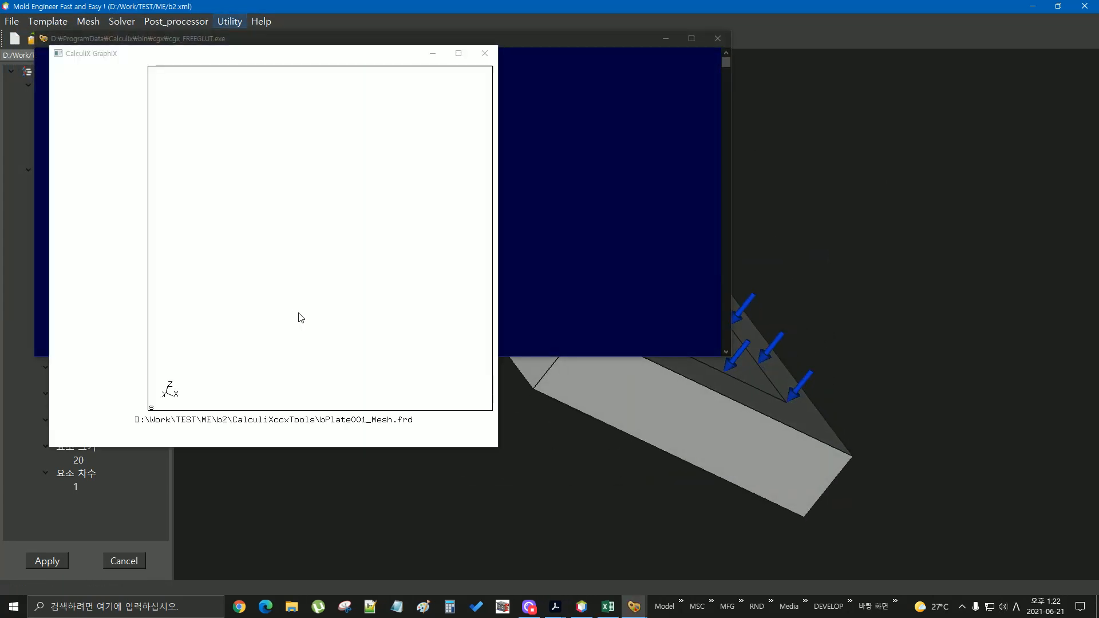
click(146, 125)
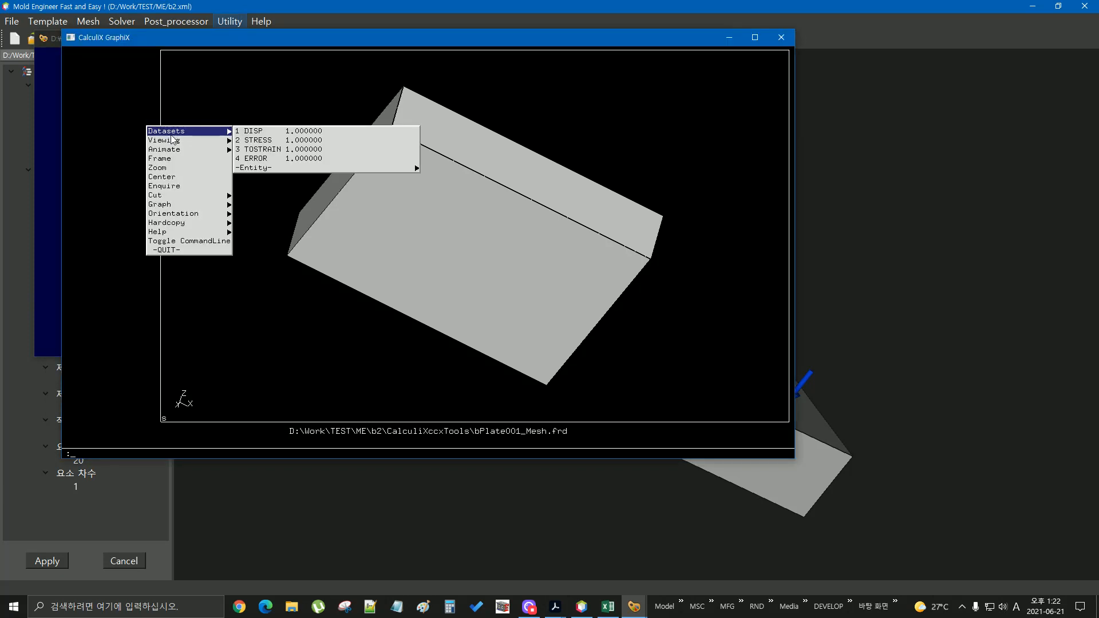
mouse_move(282, 167)
click(442, 185)
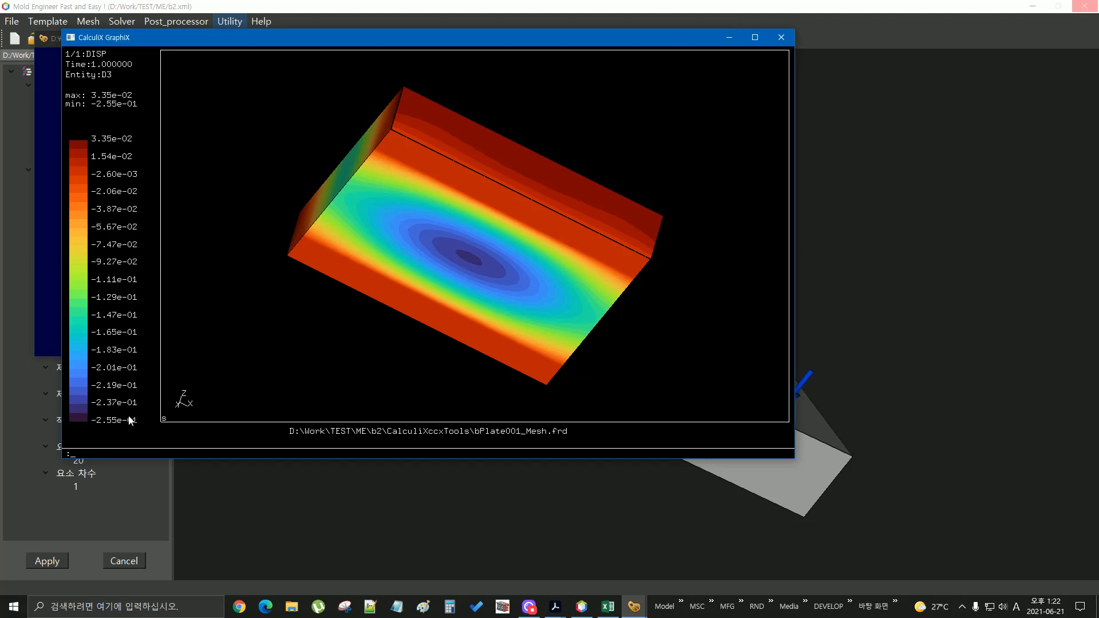
Examine the b2 plate's D3 contours on the underside and end faces, including at full-screen size, and close the results viewer.
drag(409, 219, 520, 206)
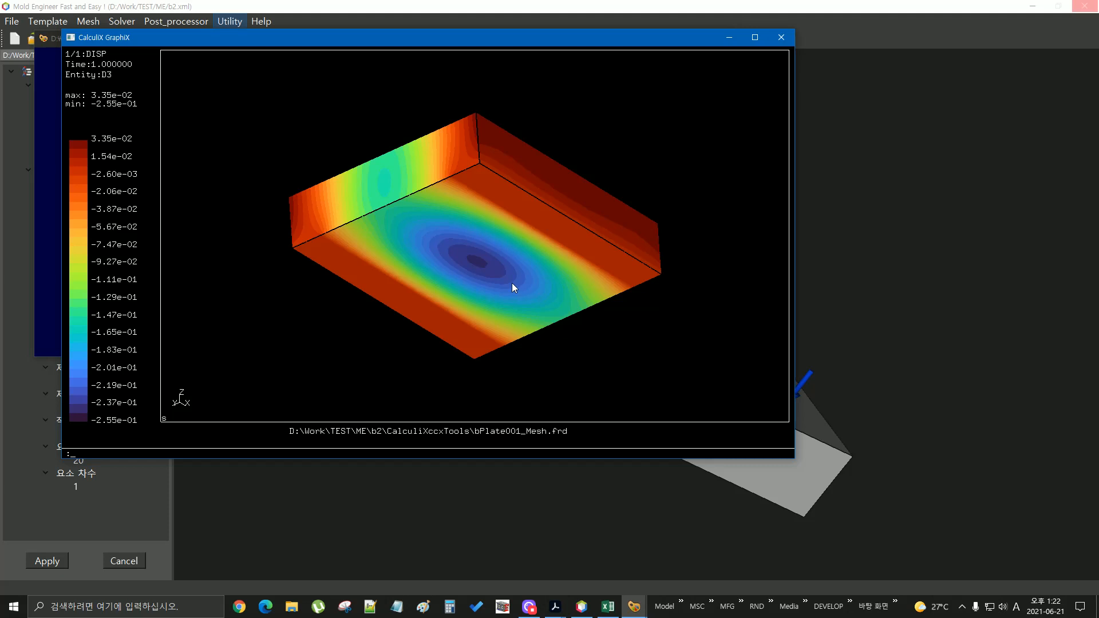
drag(512, 283, 520, 204)
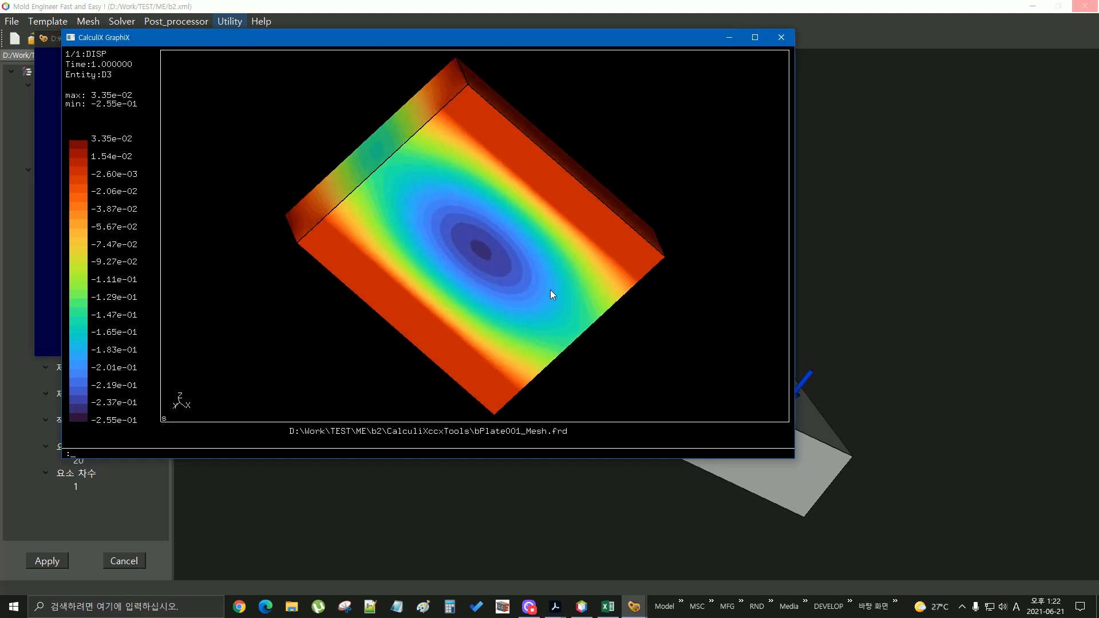
drag(487, 172, 601, 360)
drag(586, 294, 485, 204)
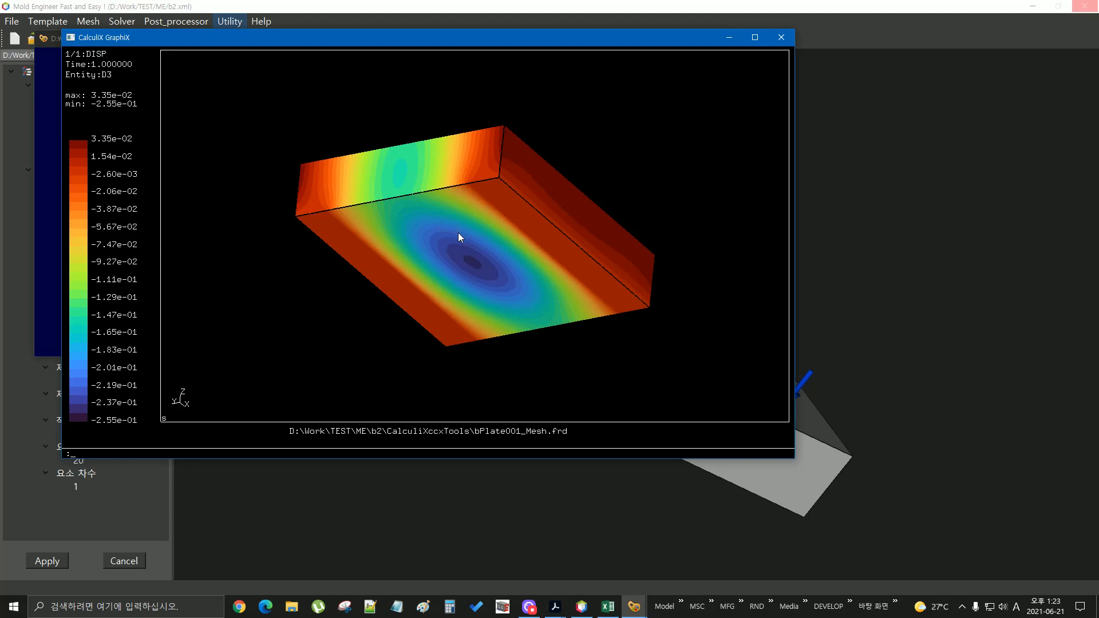
mouse_move(441, 179)
mouse_down()
mouse_move(453, 165)
mouse_move(450, 184)
mouse_up()
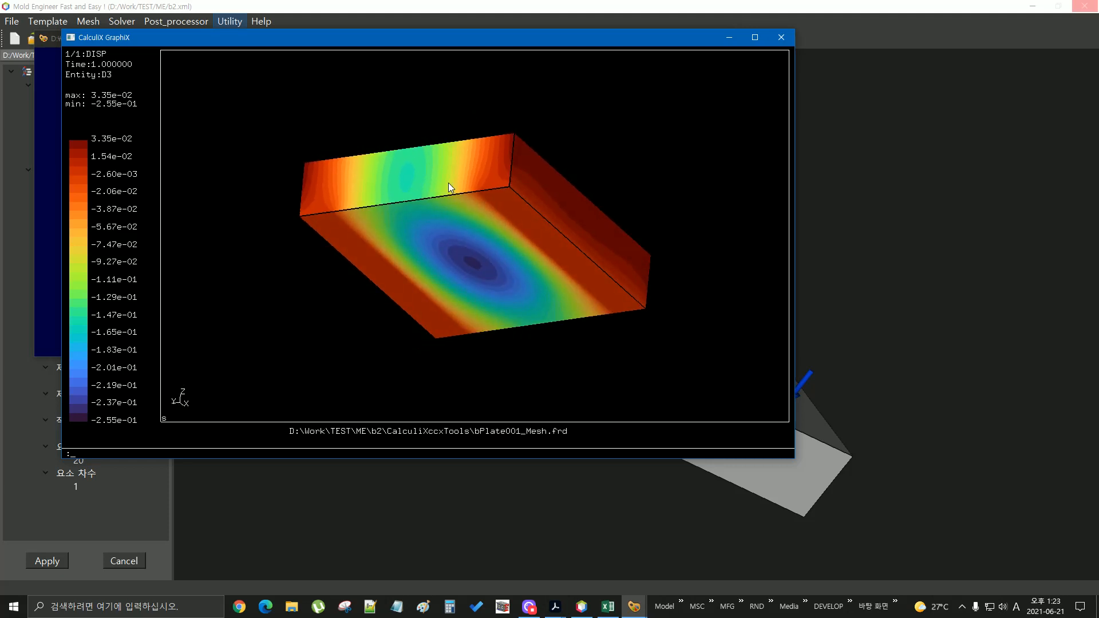
click(755, 38)
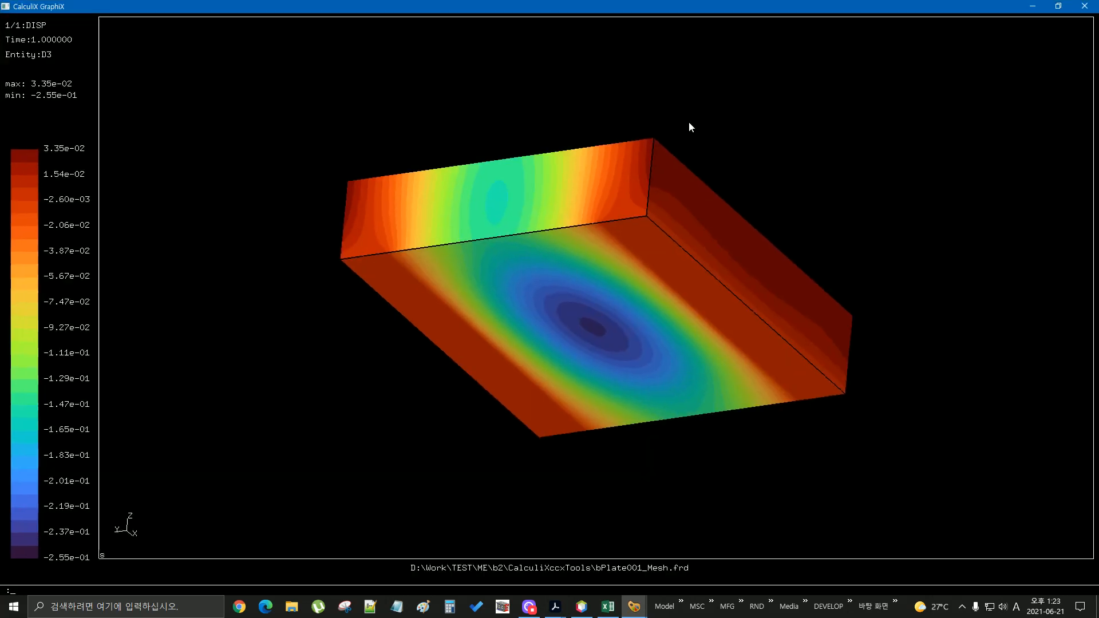
drag(606, 315, 641, 233)
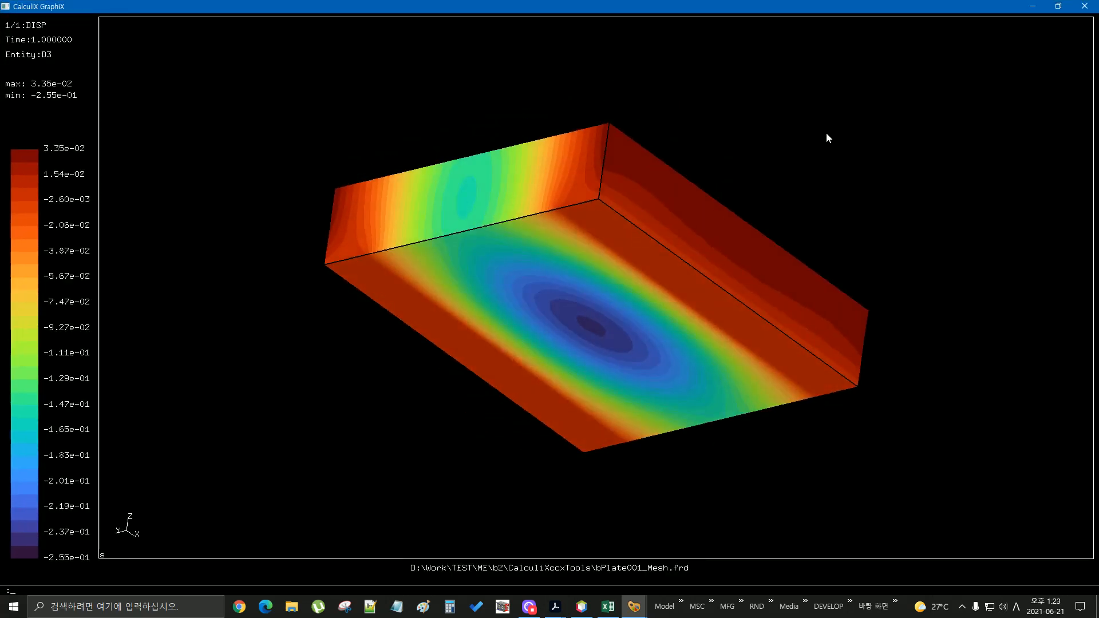
click(1083, 7)
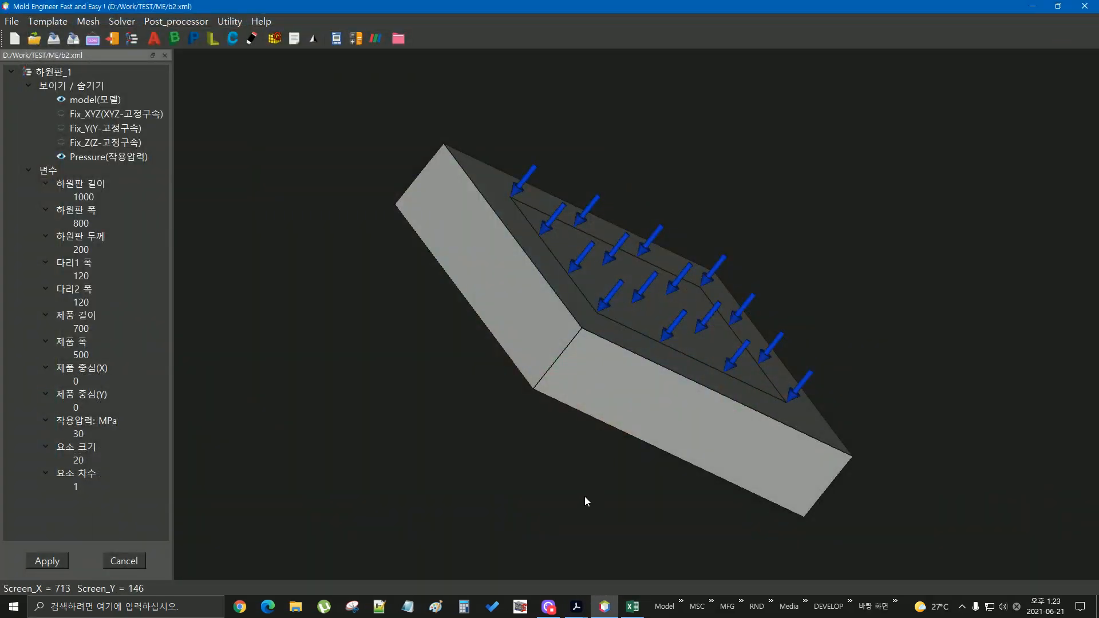
Switch to the Machinery's Handbook PDF in Acrobat and select the maximum deflection formula for beam Case 20, fixed at both ends with uniform load.
mouse_move(576, 607)
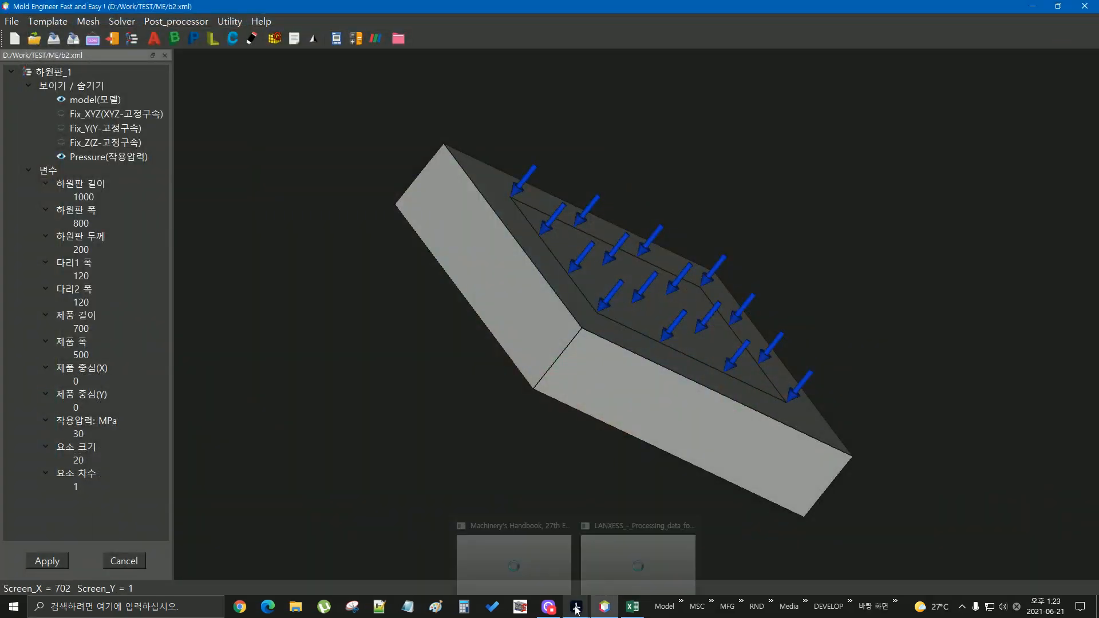
click(546, 554)
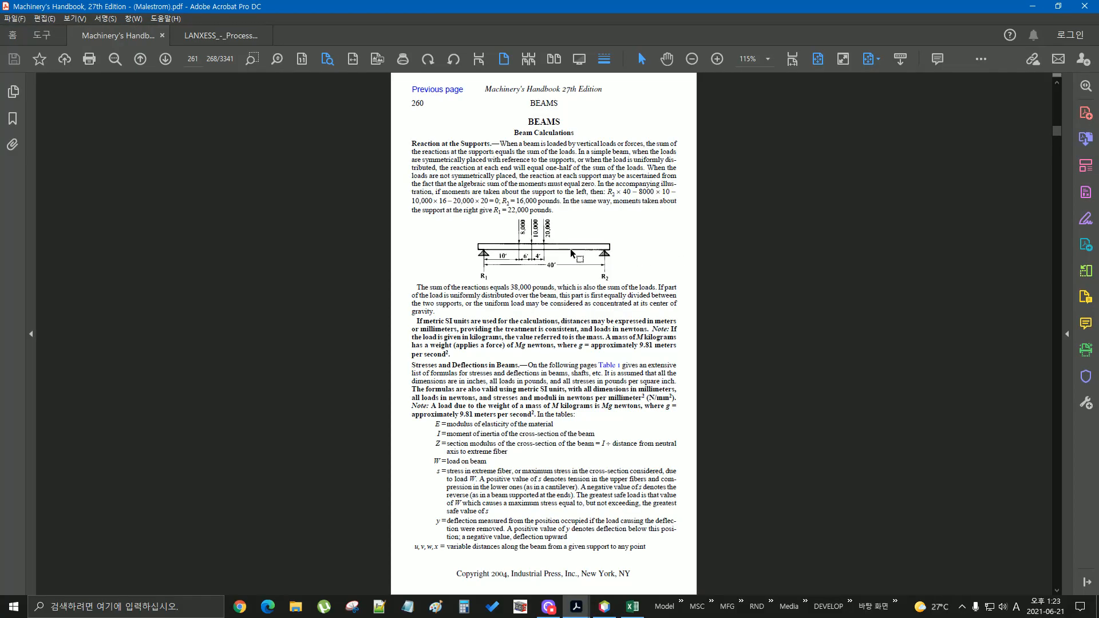
scroll(571, 298, down, 2)
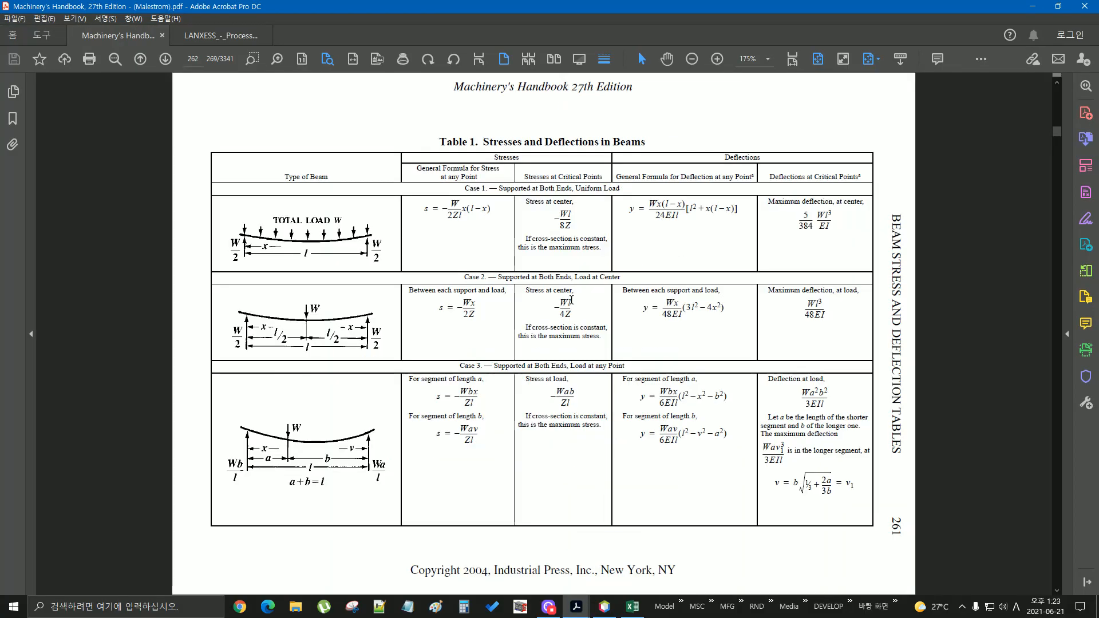
scroll(571, 299, down, 3)
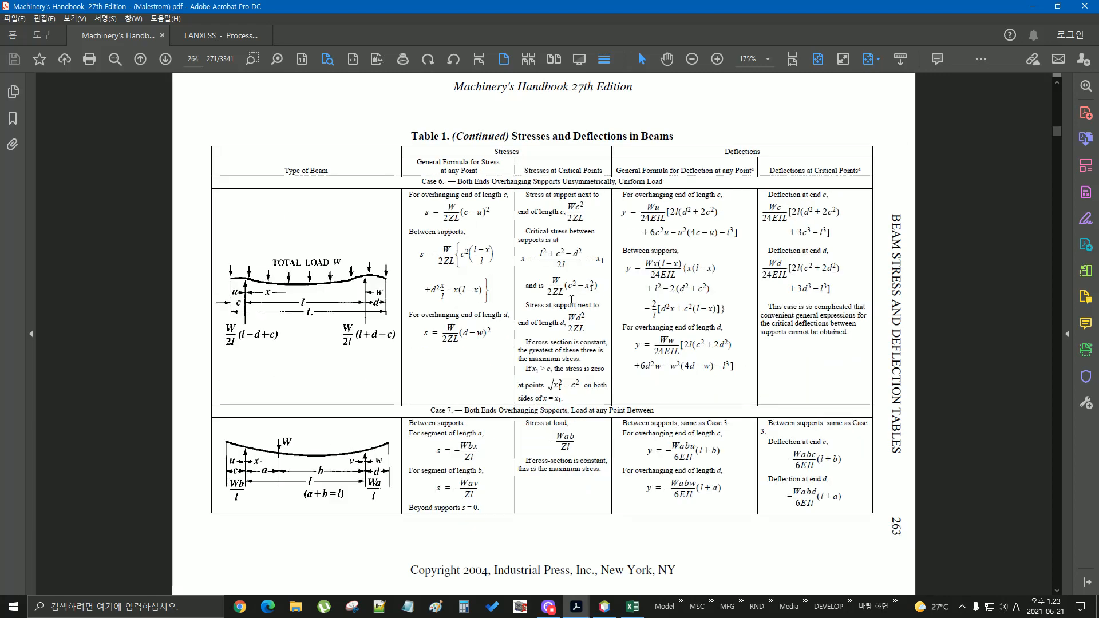
scroll(572, 303, down, 2)
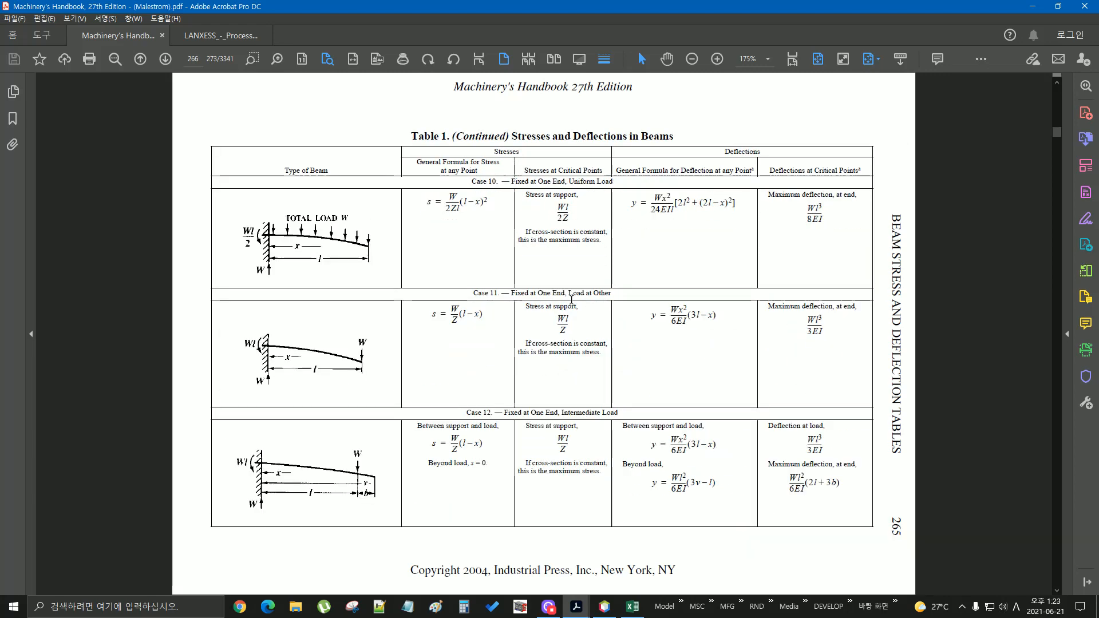
scroll(571, 299, down, 2)
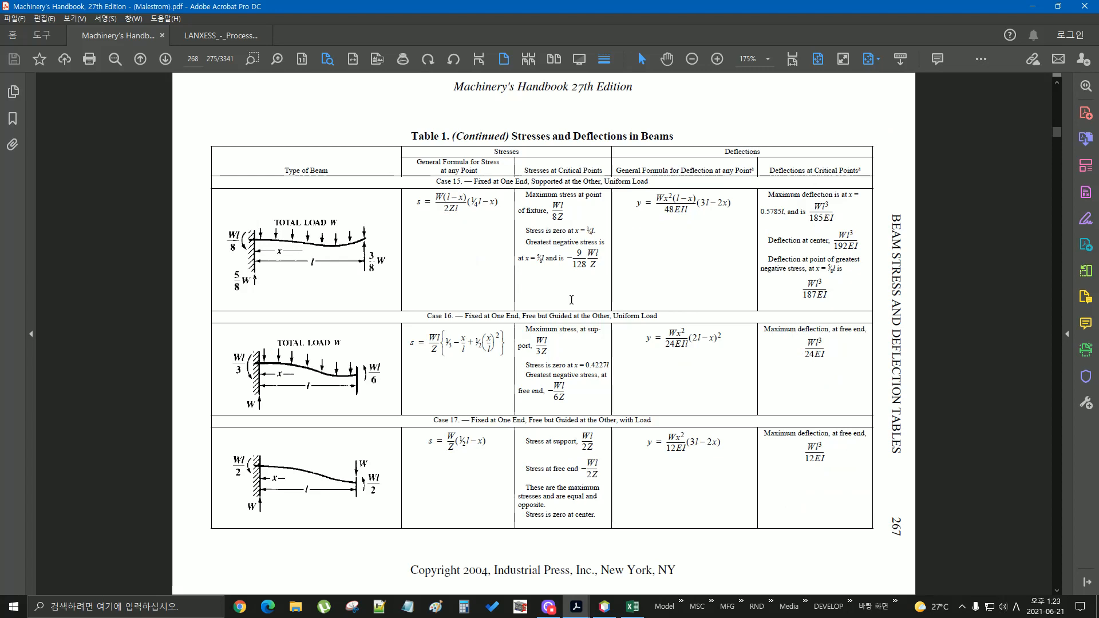
scroll(571, 300, down, 1)
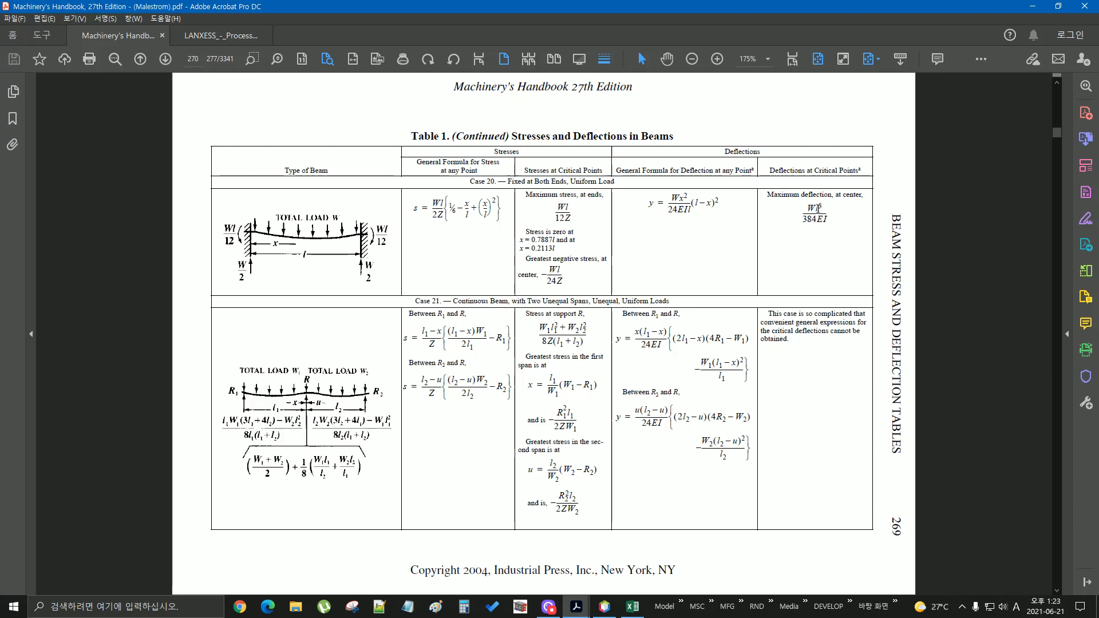
drag(814, 210, 824, 212)
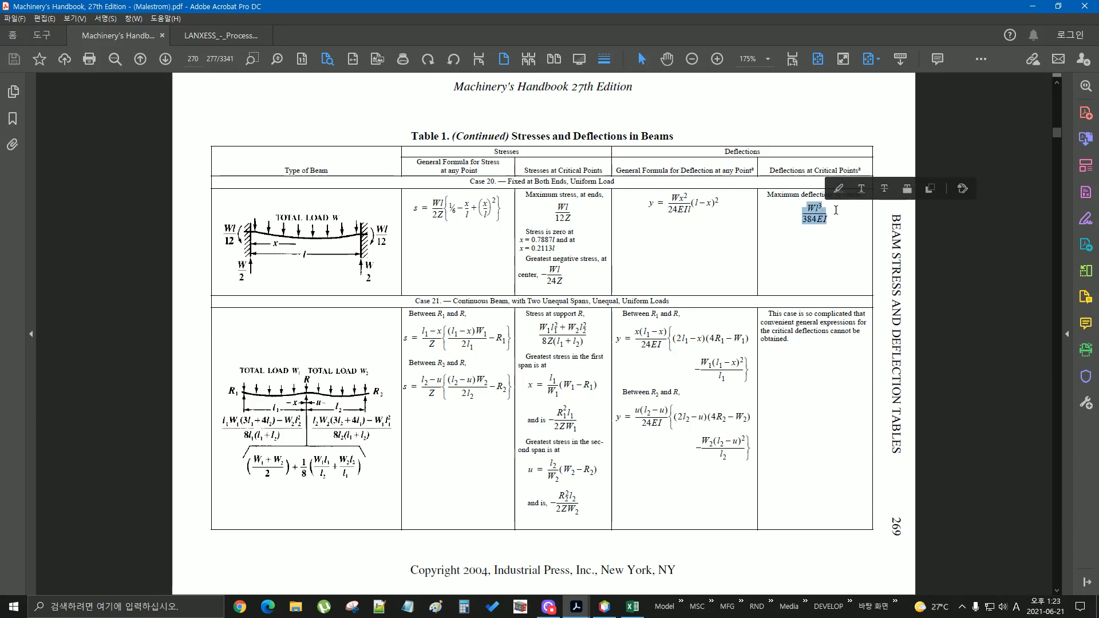
Clear the formula selection and check the neighbouring continuous beam cases 22 and 23 before returning to Case 20.
click(836, 210)
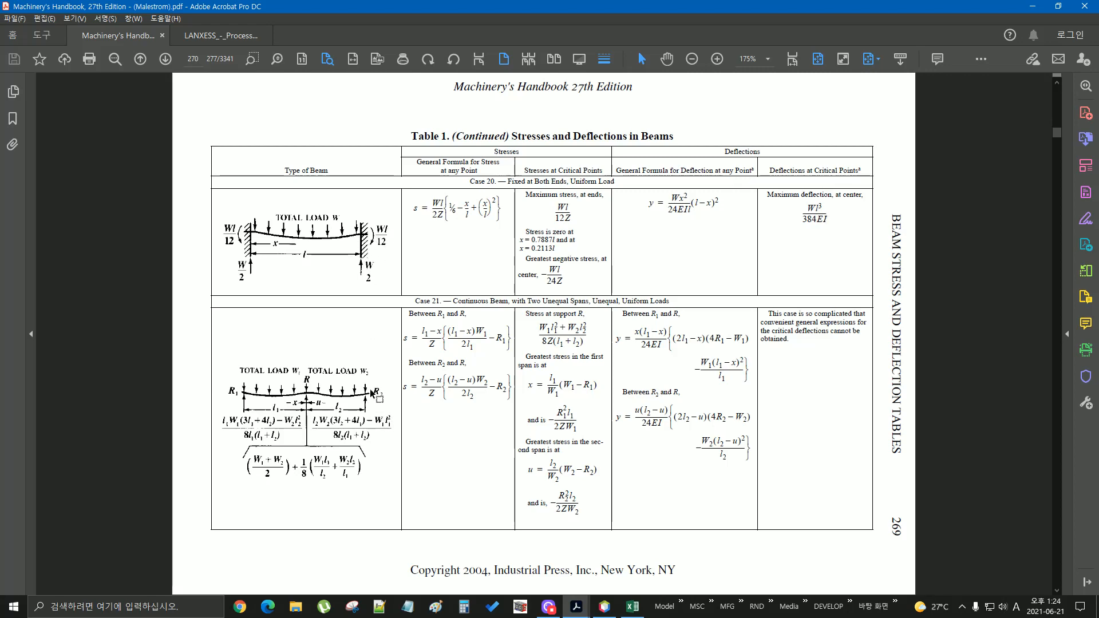
scroll(369, 405, down, 1)
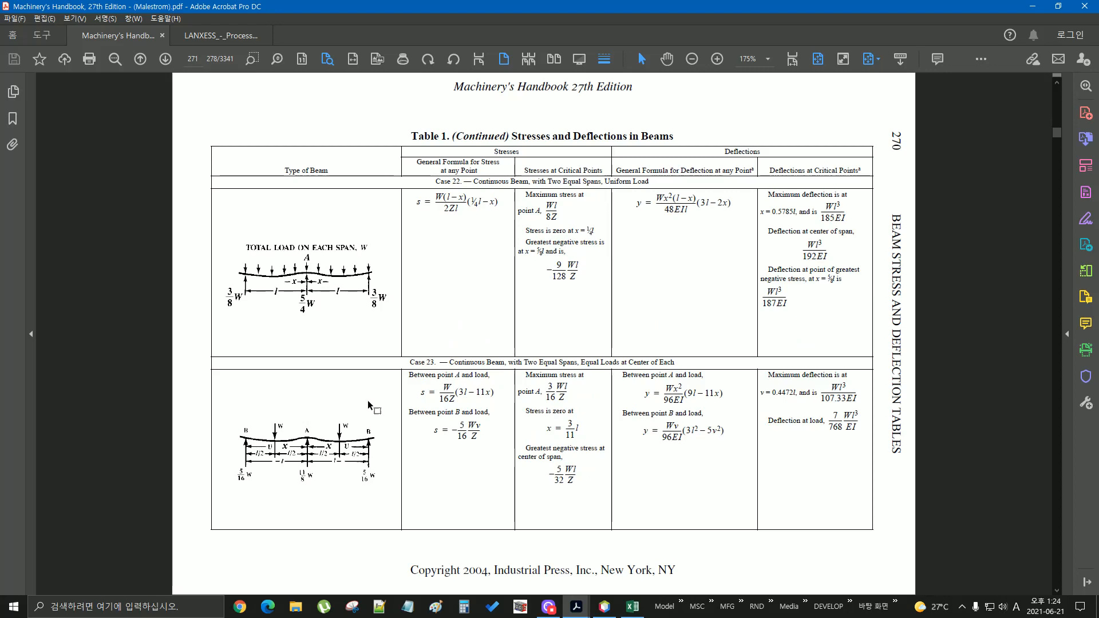
scroll(369, 404, down, 1)
scroll(369, 405, up, 1)
scroll(369, 406, up, 1)
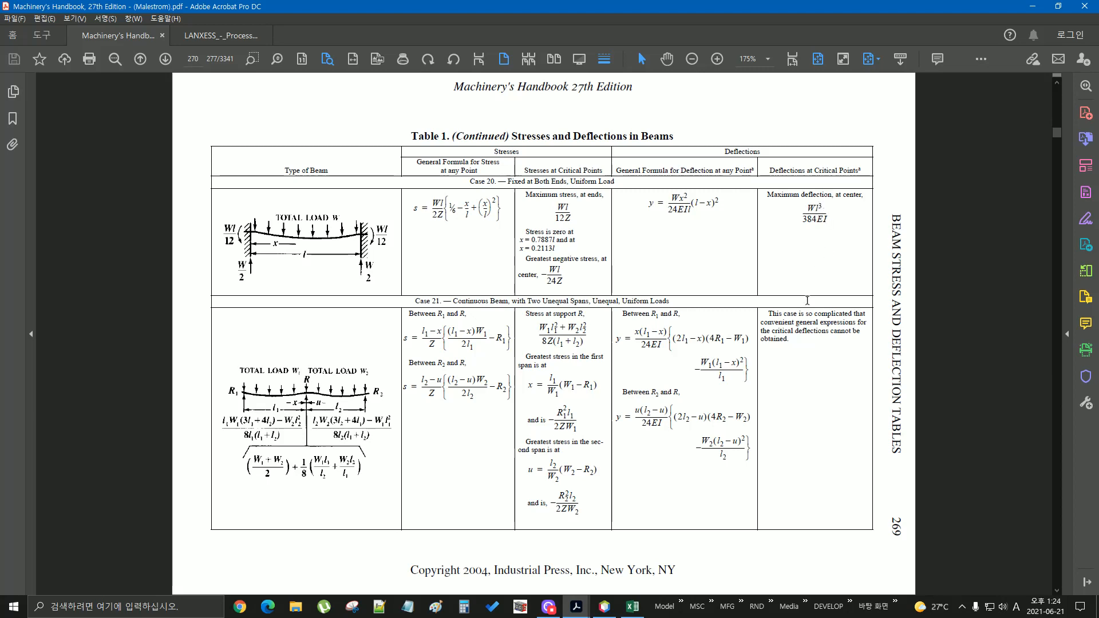
Switch to the Windows Calculator, place it over the handbook page and compute 0.5 to the power of 3.
click(464, 607)
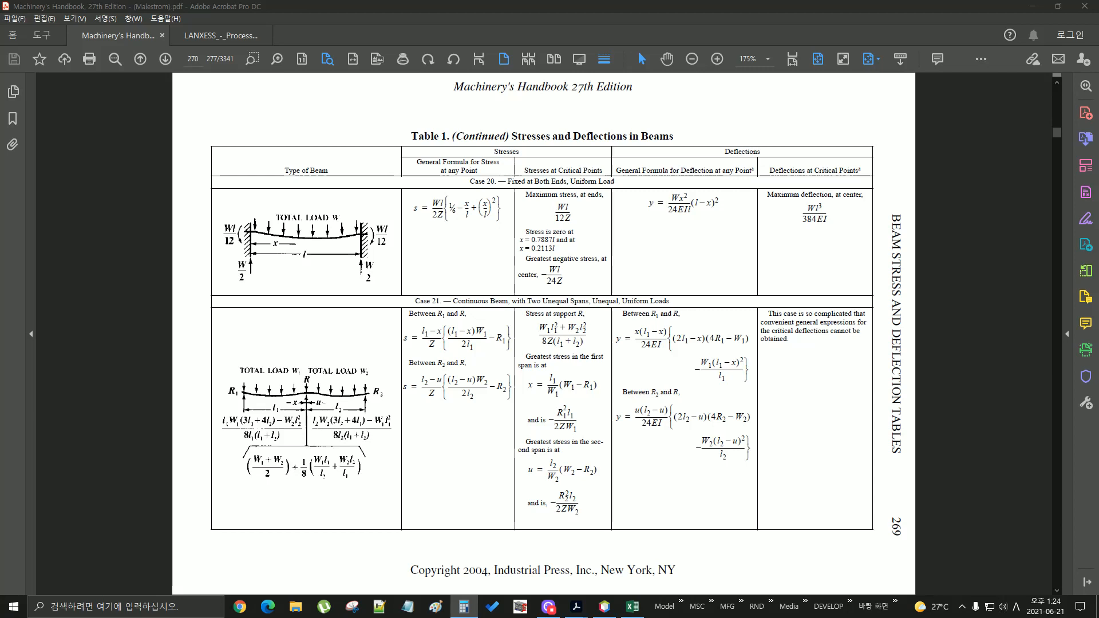
drag(932, 245, 399, 213)
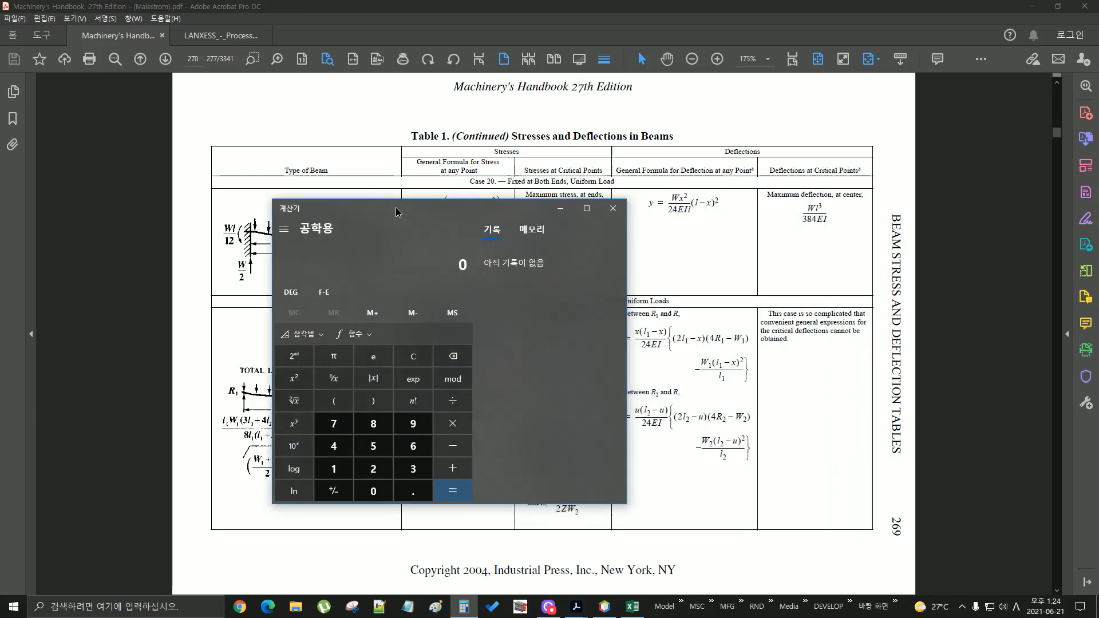
click(372, 496)
click(413, 492)
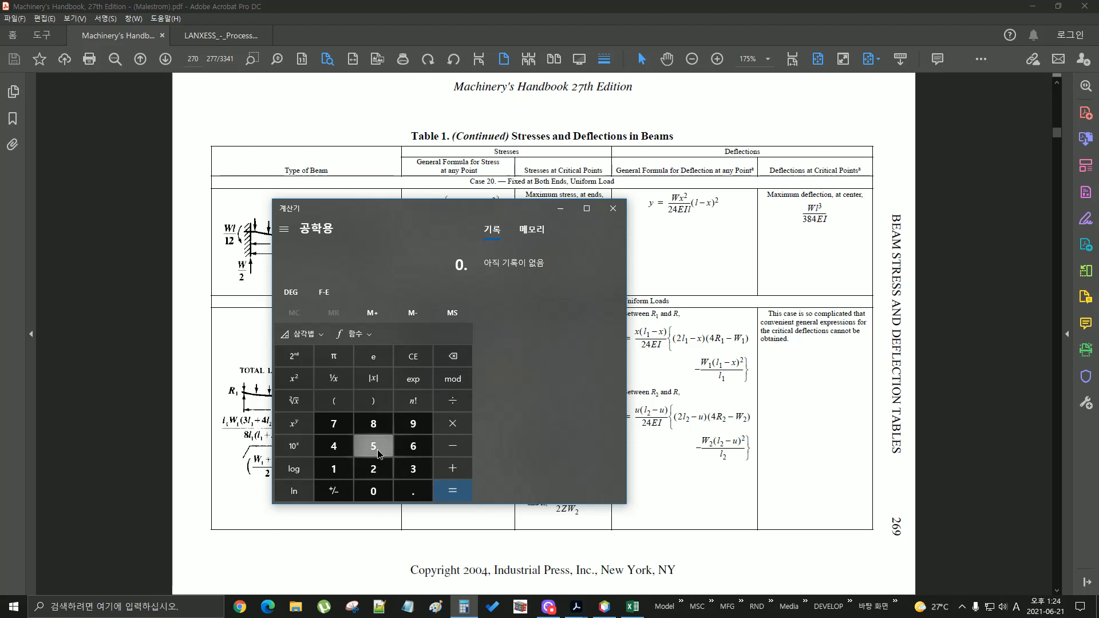
click(373, 447)
click(296, 428)
click(411, 469)
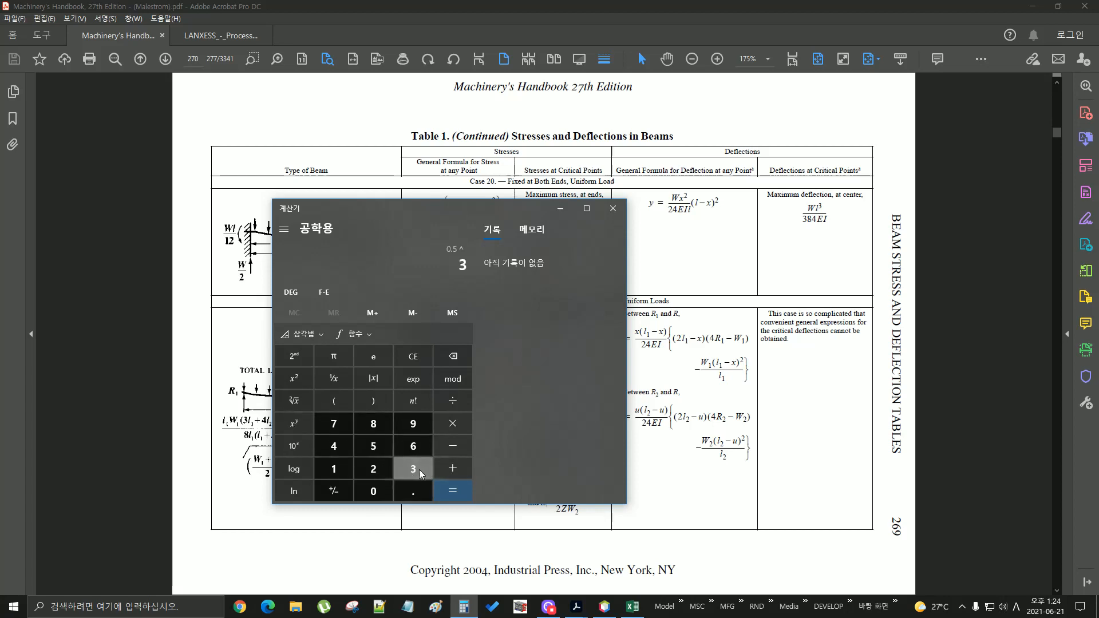
click(453, 493)
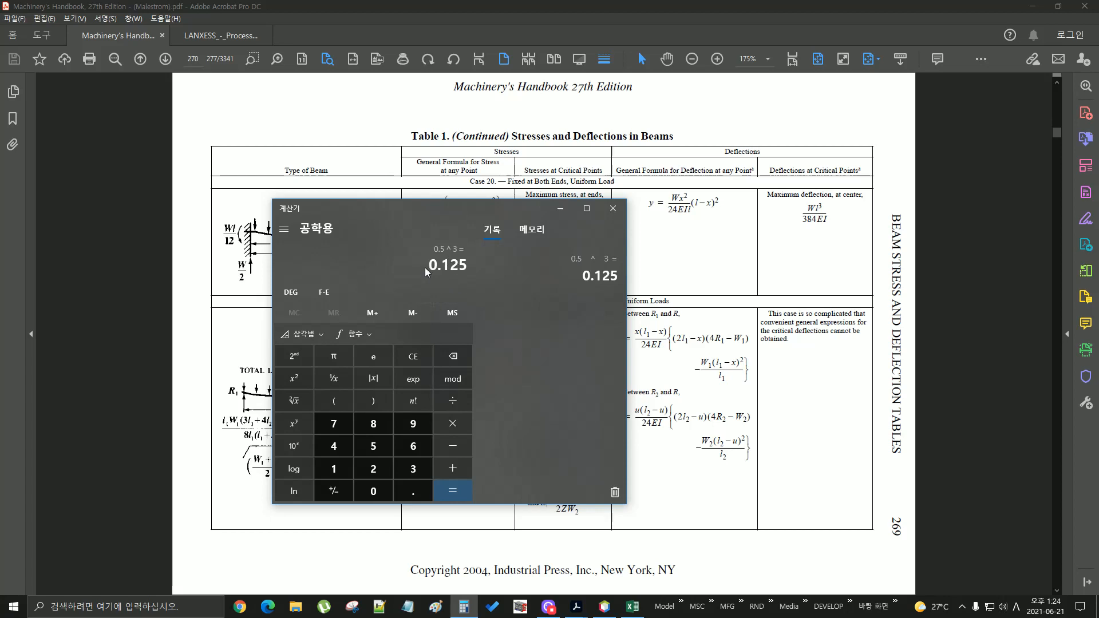
Multiply the calculated cube by 0.25 and close the calculator.
click(454, 424)
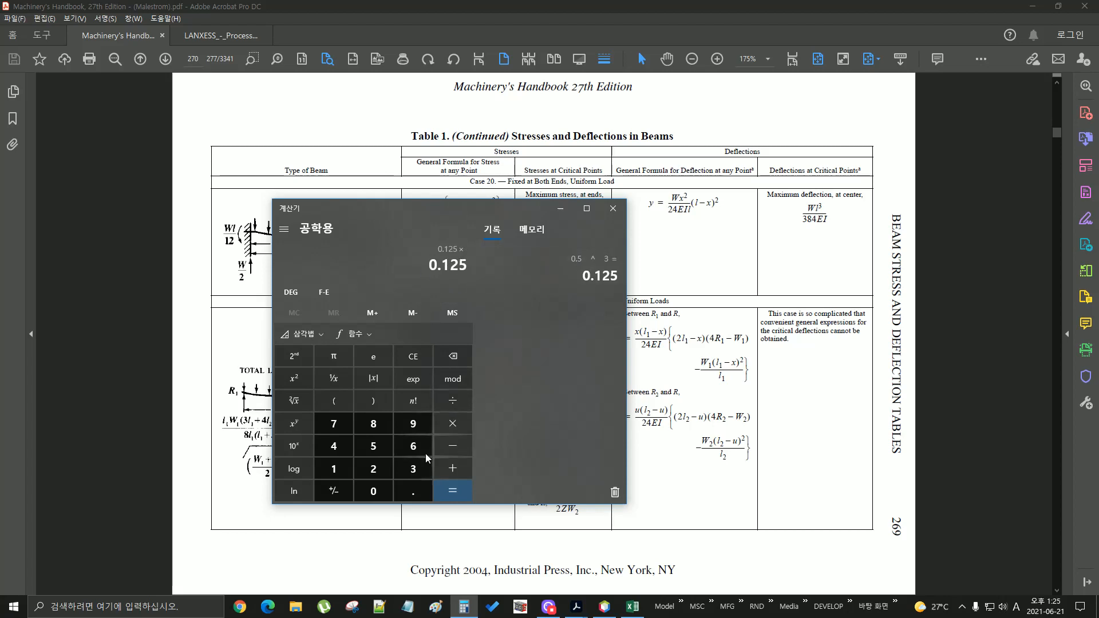
click(373, 492)
click(413, 491)
click(374, 469)
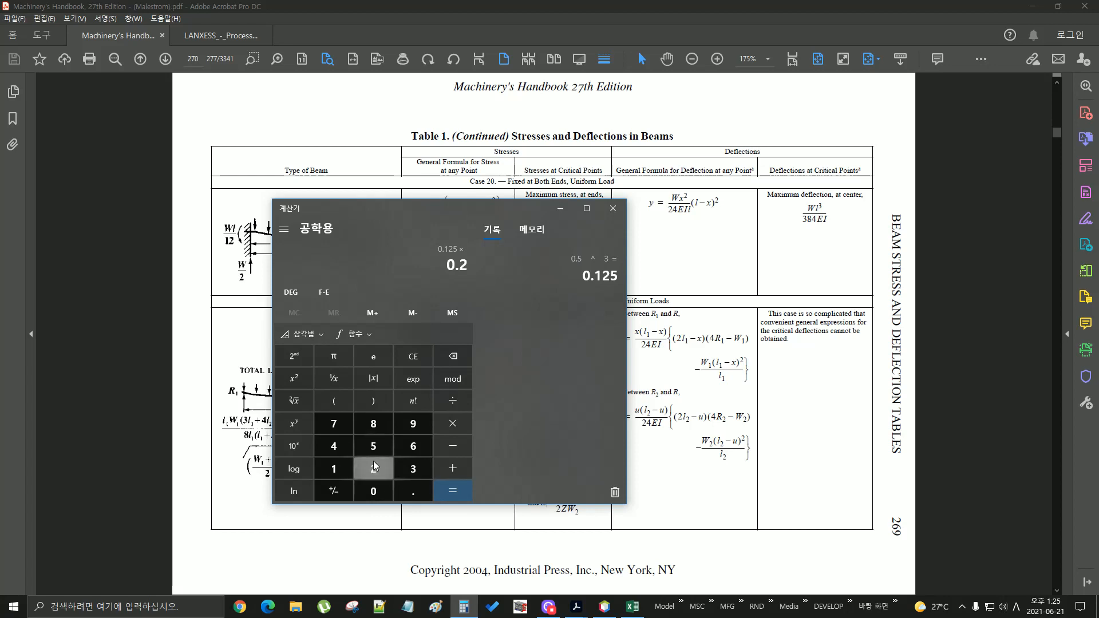
click(373, 446)
click(458, 492)
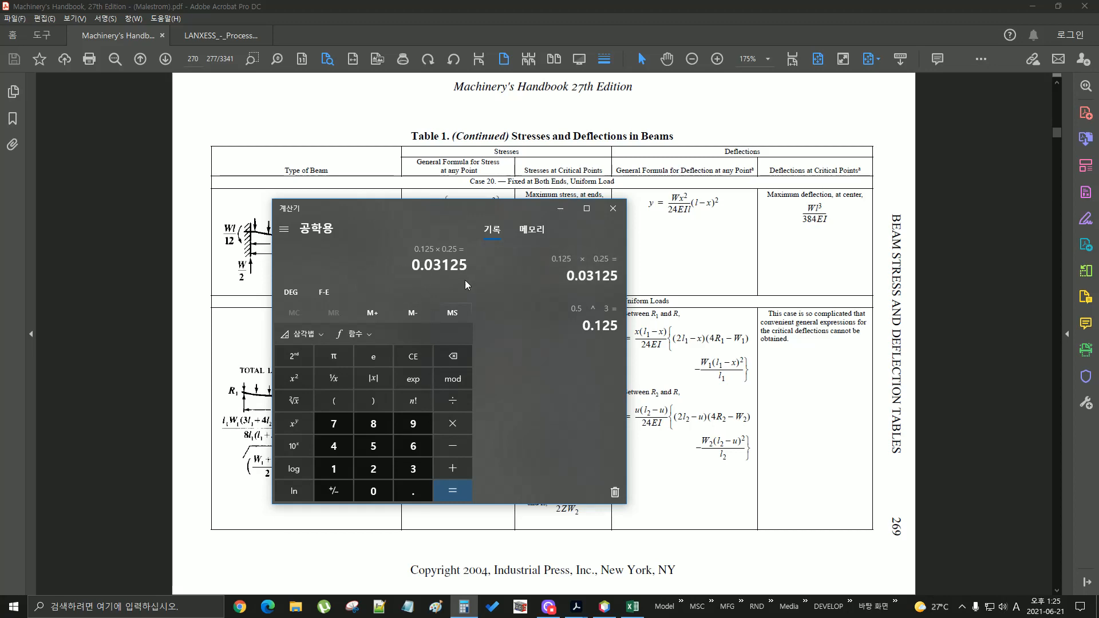
click(614, 209)
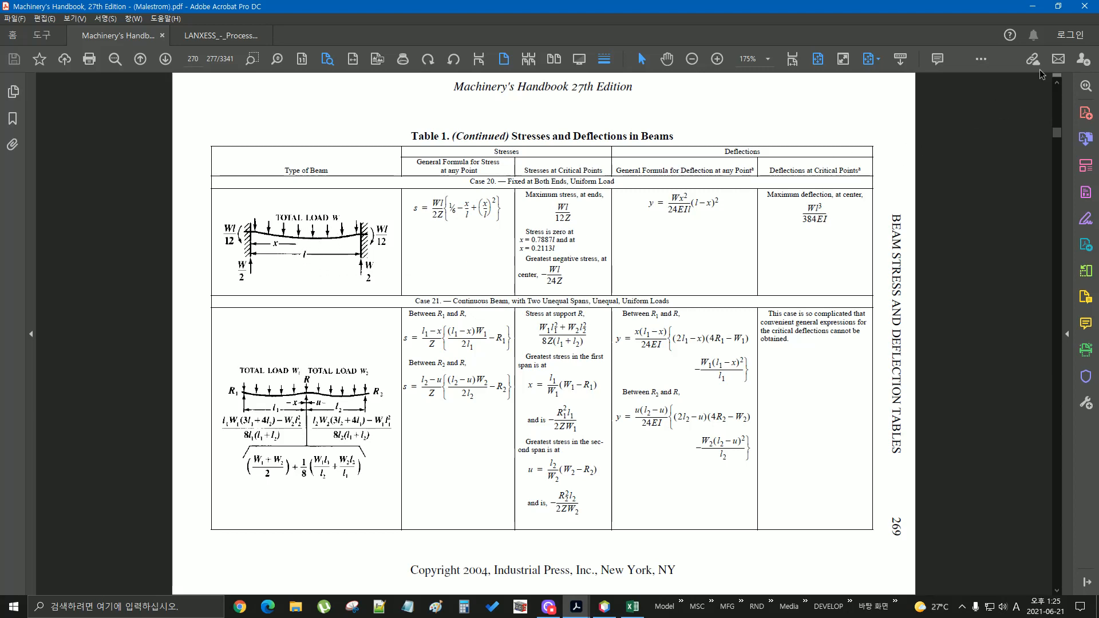
Return to the b2 model in Mold Engineer, keeping the handbook tabs open, and examine the plate's underside with its leg strips.
click(1085, 7)
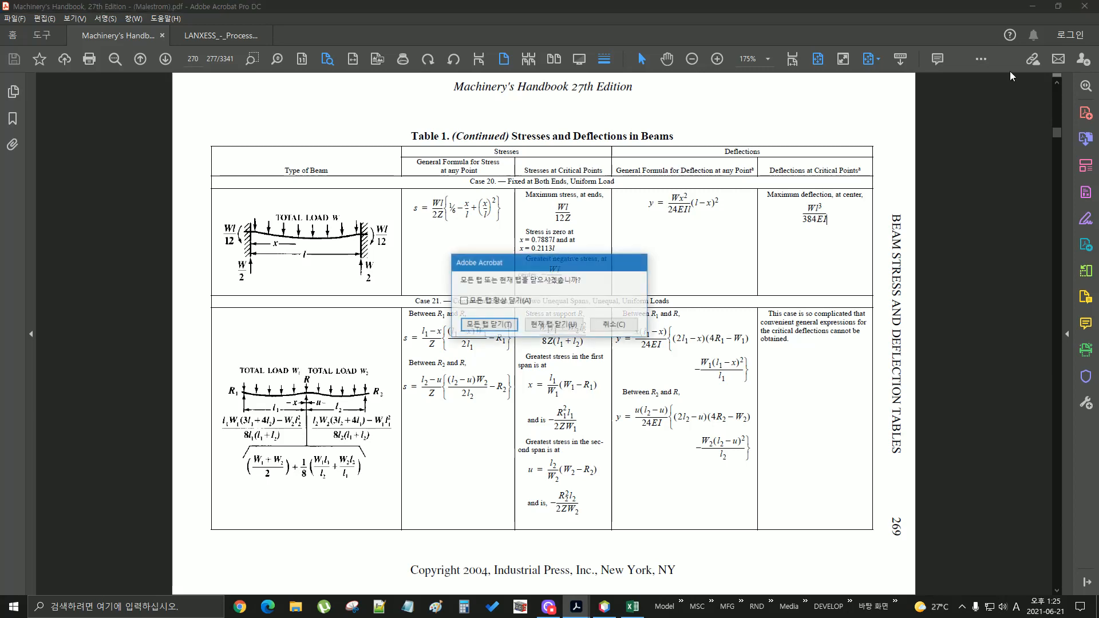
click(614, 325)
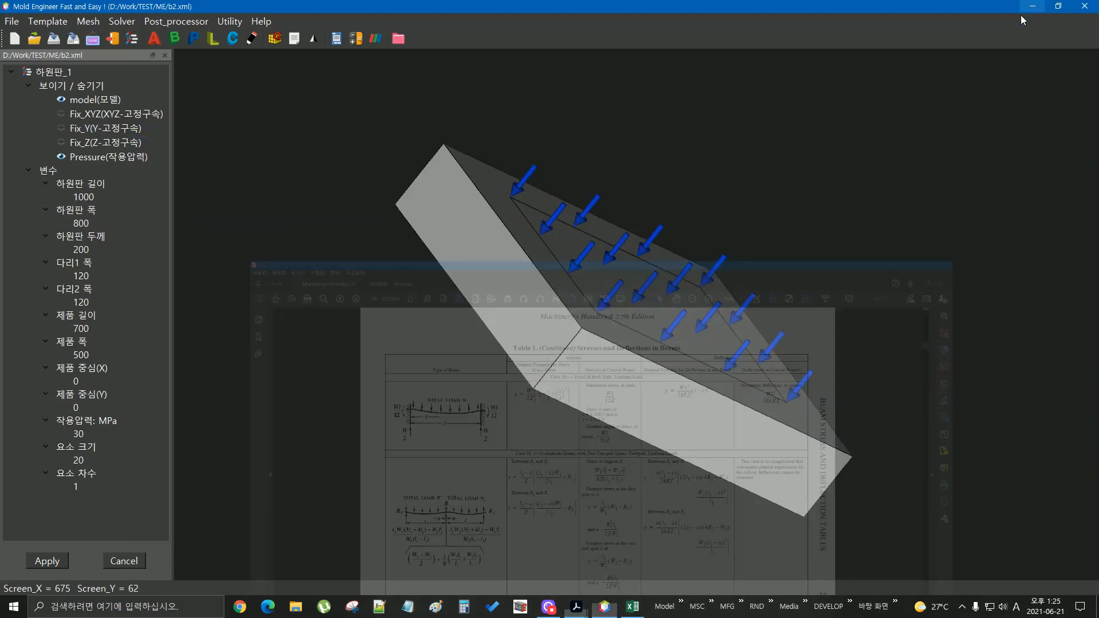
drag(562, 408, 799, 242)
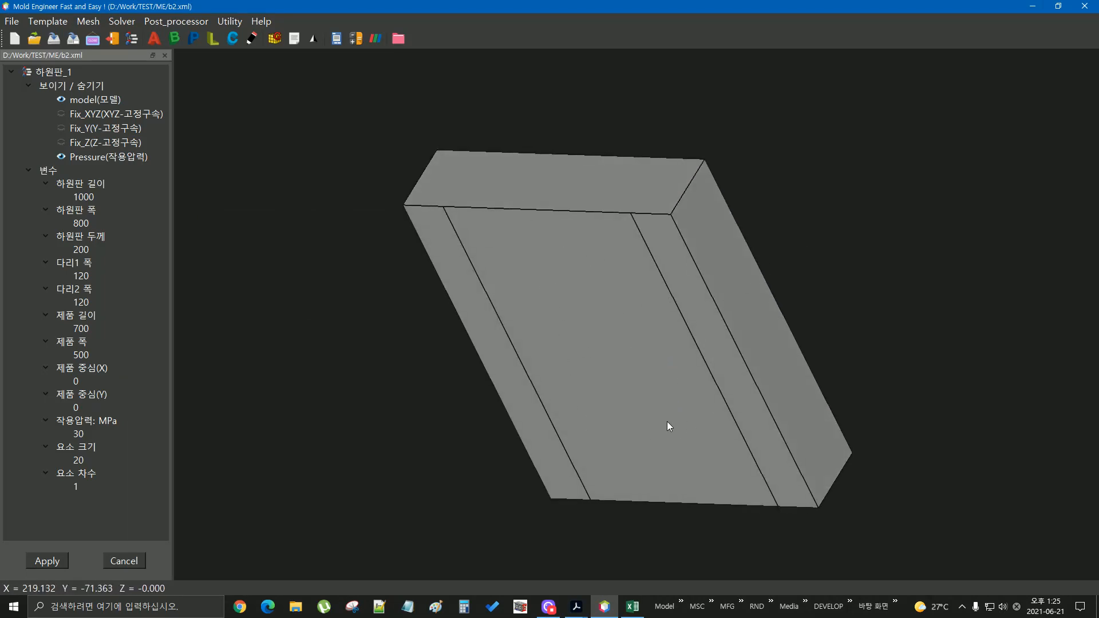
drag(558, 228, 665, 239)
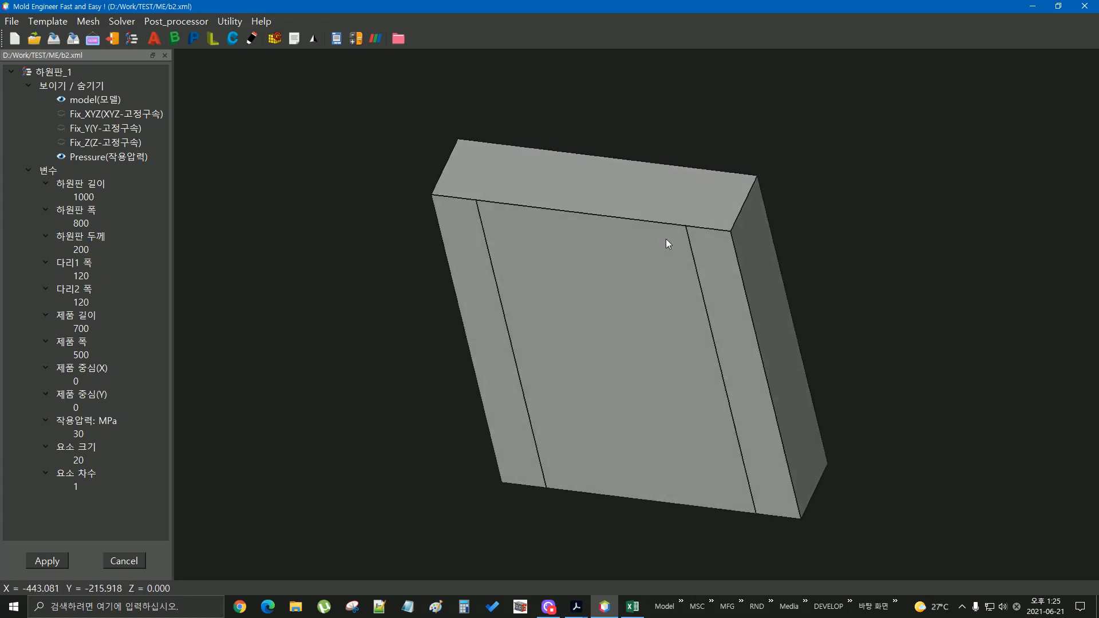
scroll(673, 284, up, 2)
scroll(673, 287, down, 1)
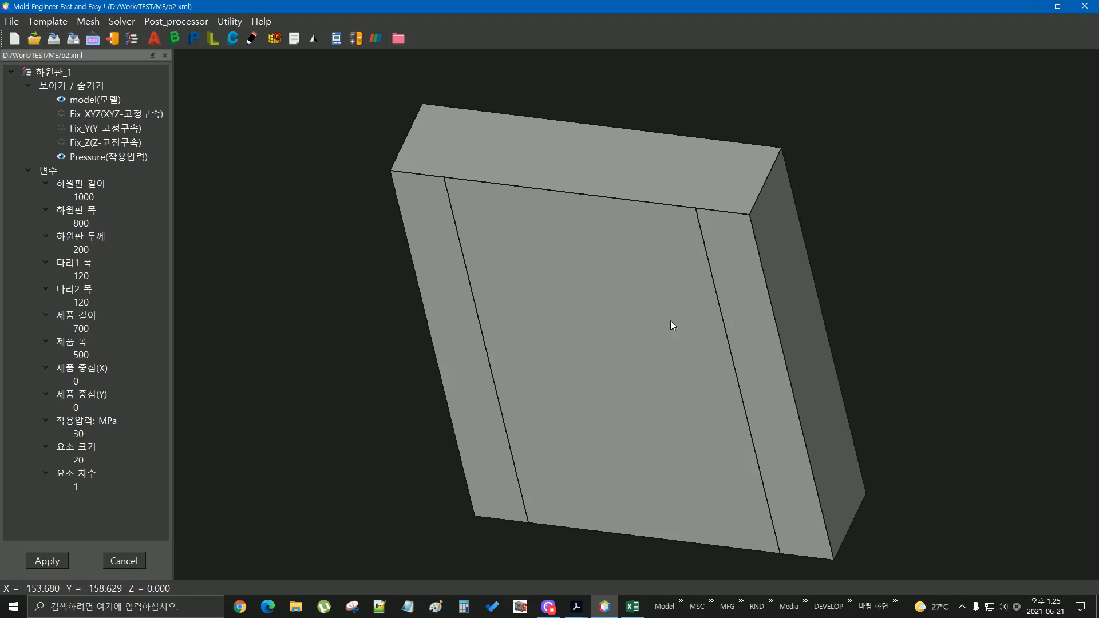
drag(671, 321, 633, 316)
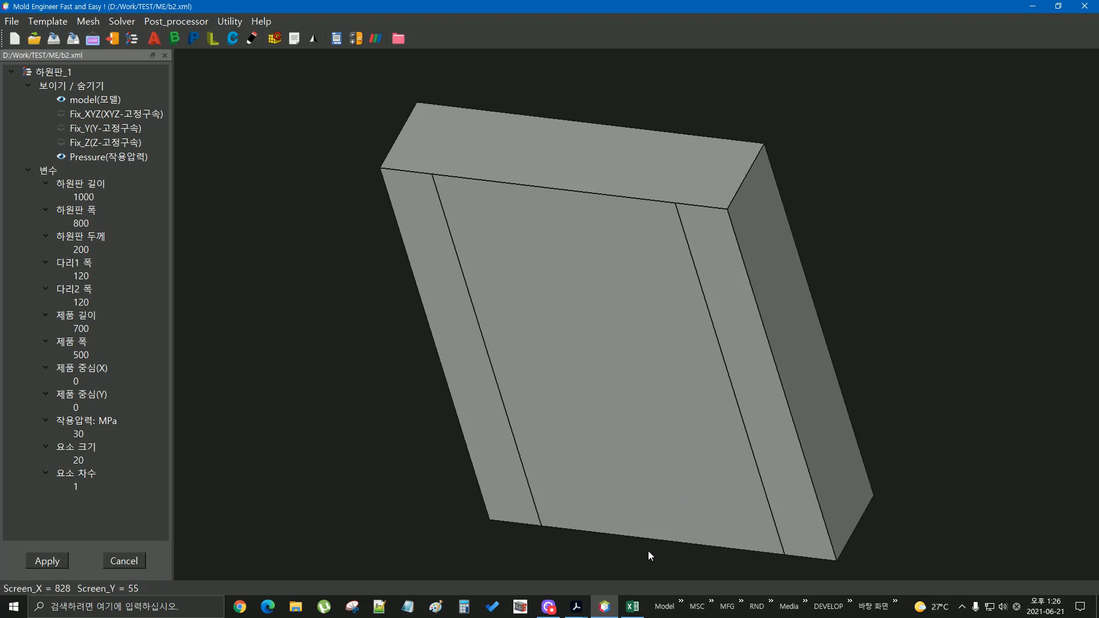
Switch to the Excel workbook 금형사양서.xlsm and examine the ejector rod layout (사용 이젝터 로드) in the mold specification sheet.
click(633, 606)
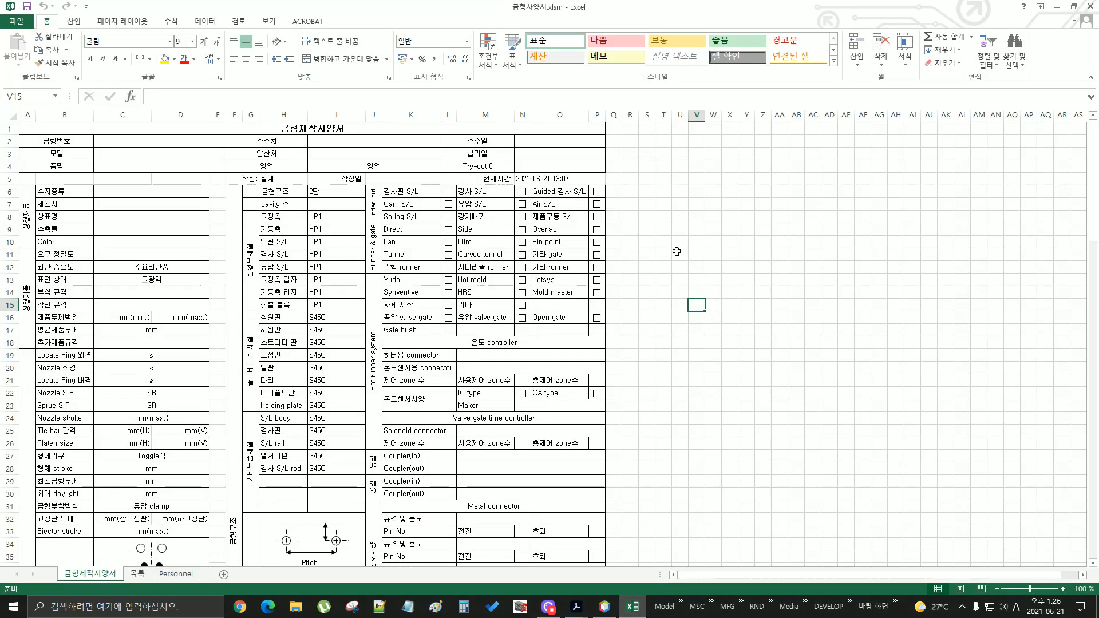
click(309, 128)
scroll(415, 238, down, 1)
scroll(420, 246, down, 7)
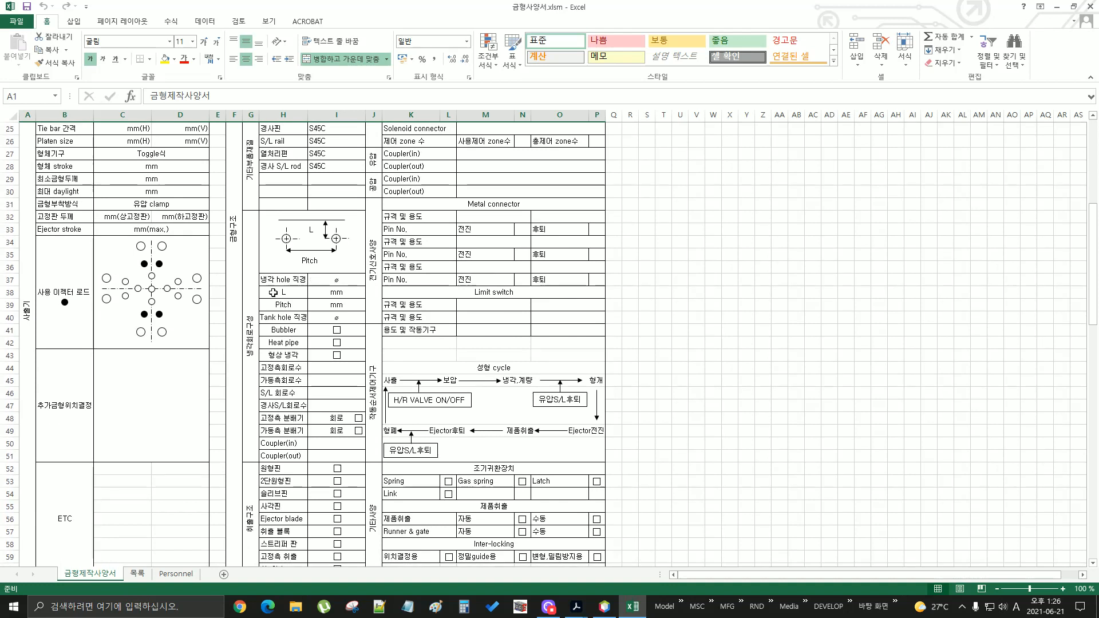
click(62, 291)
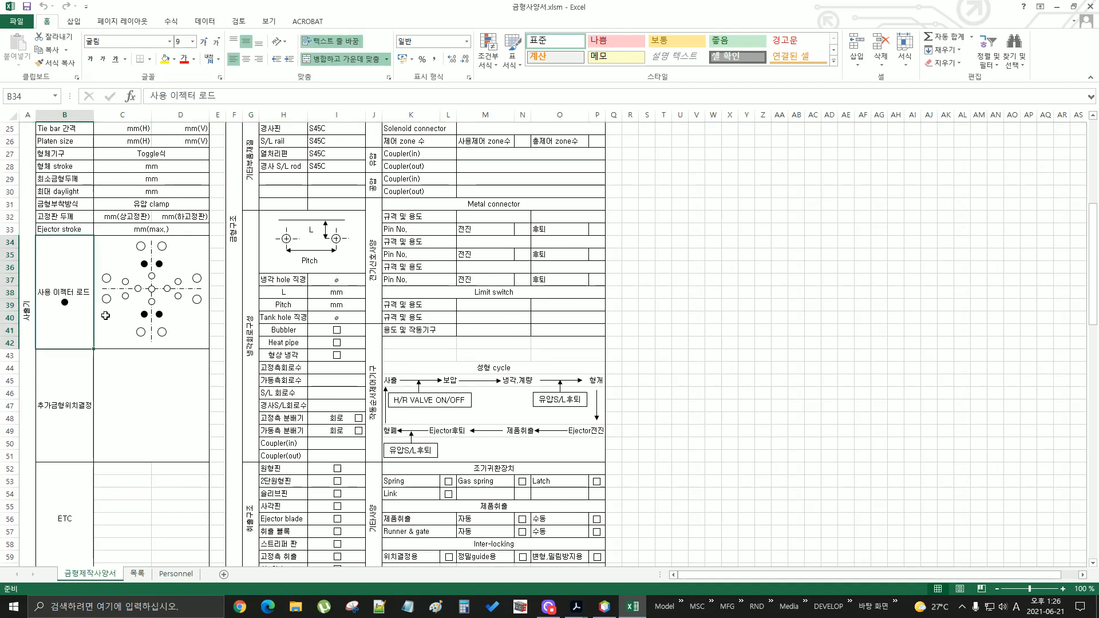
click(127, 251)
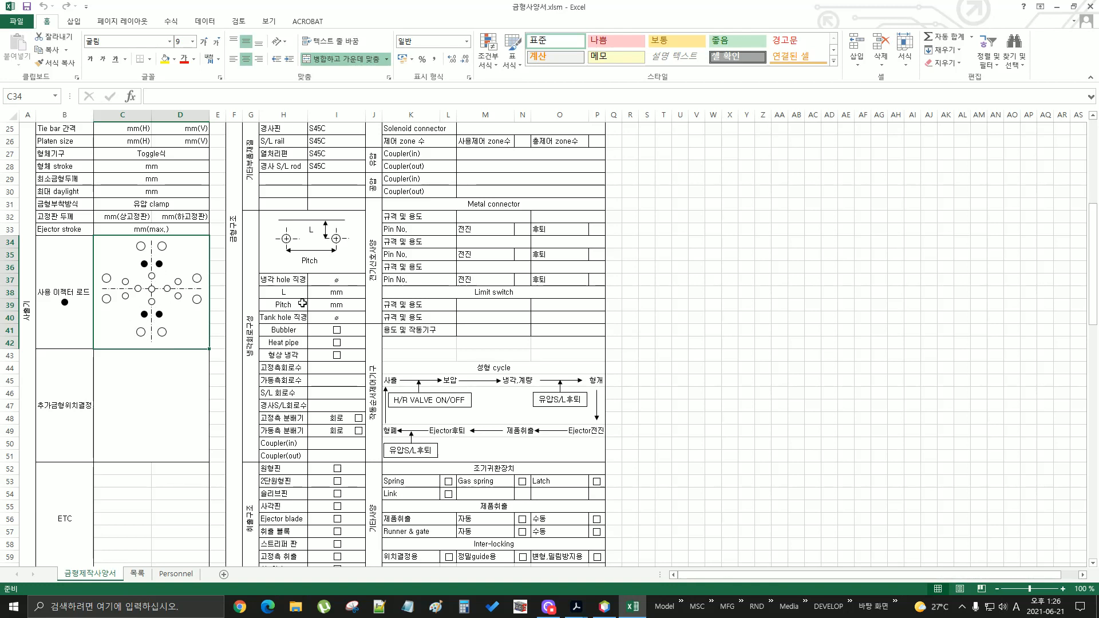
Switch back to Mold Engineer and apply a lower plate thickness (하원판 두께) of 300 to the model.
click(604, 608)
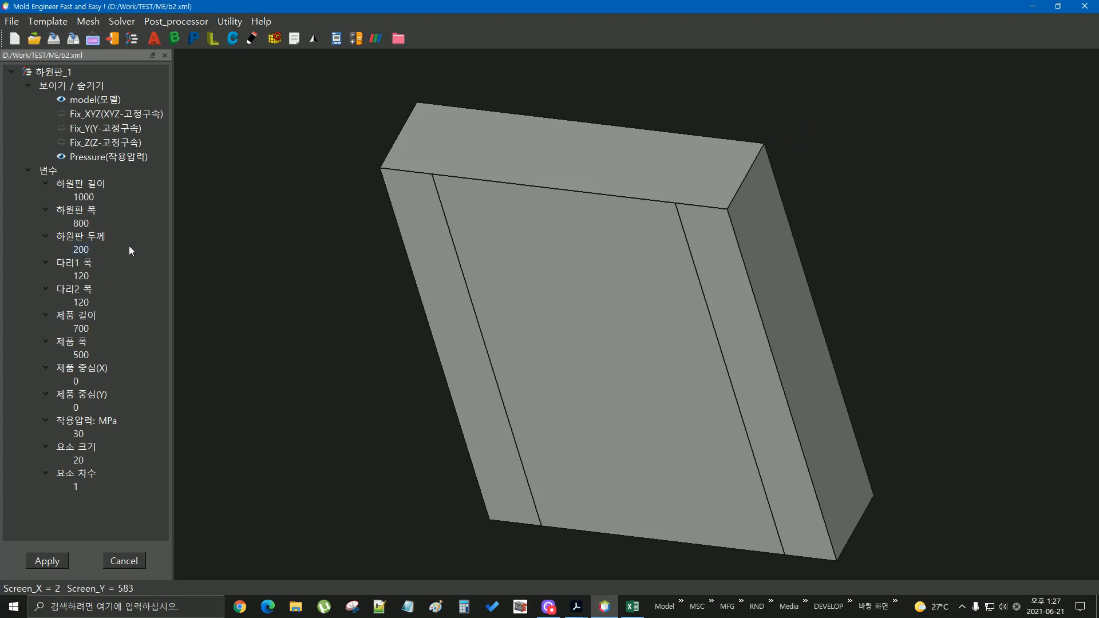
double_click(85, 252)
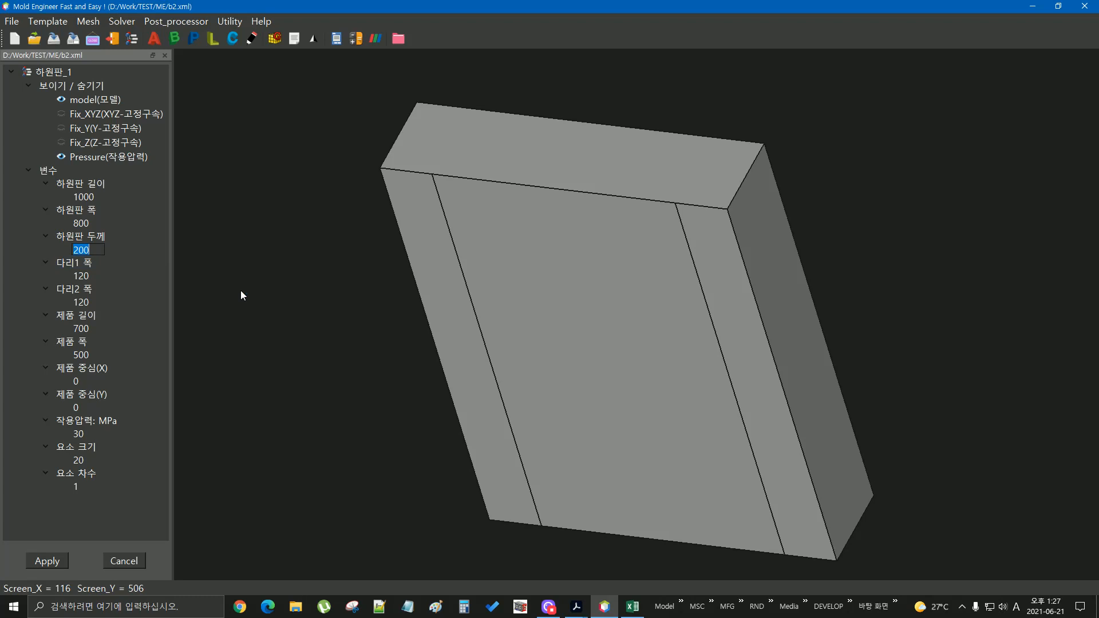
text(300)
key(Return)
click(53, 563)
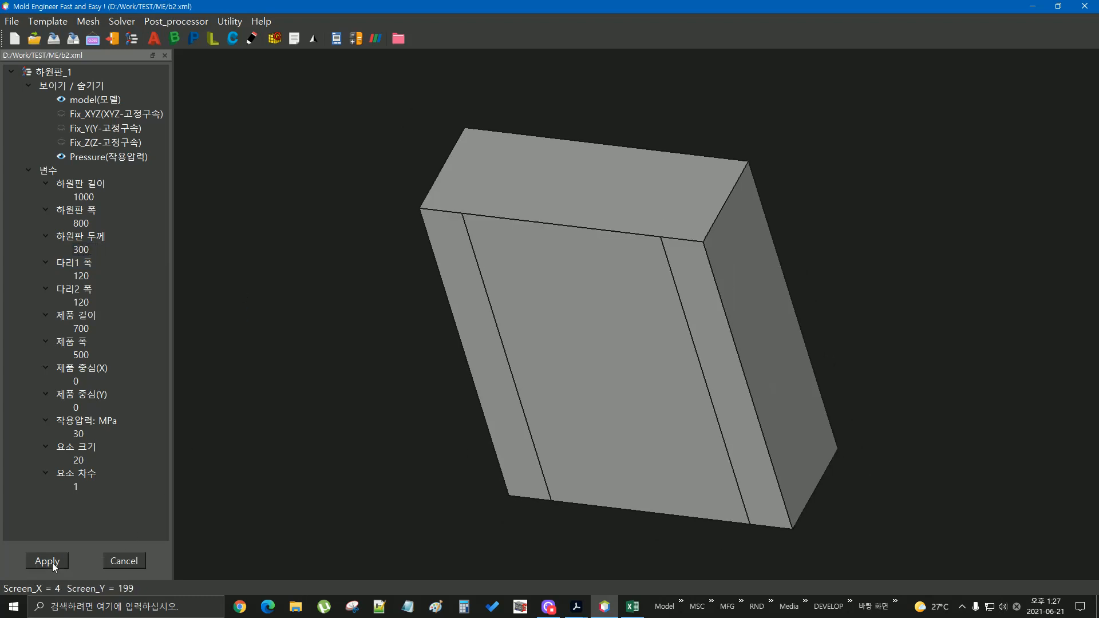
Save the modified plate project in the ME folder under the new name b4.xml.
click(73, 39)
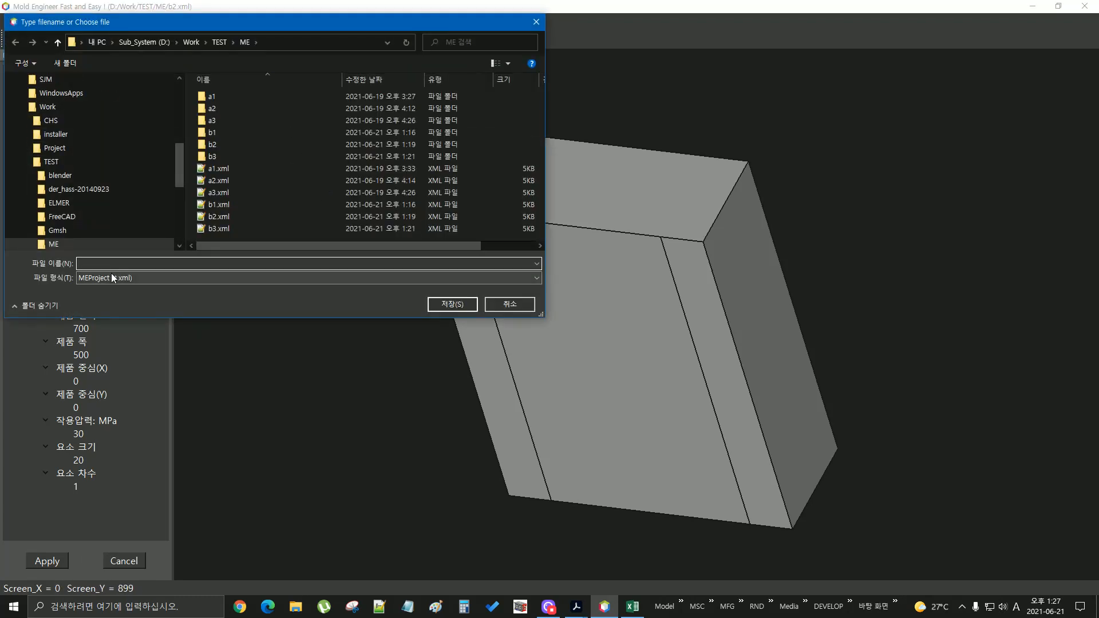
click(225, 227)
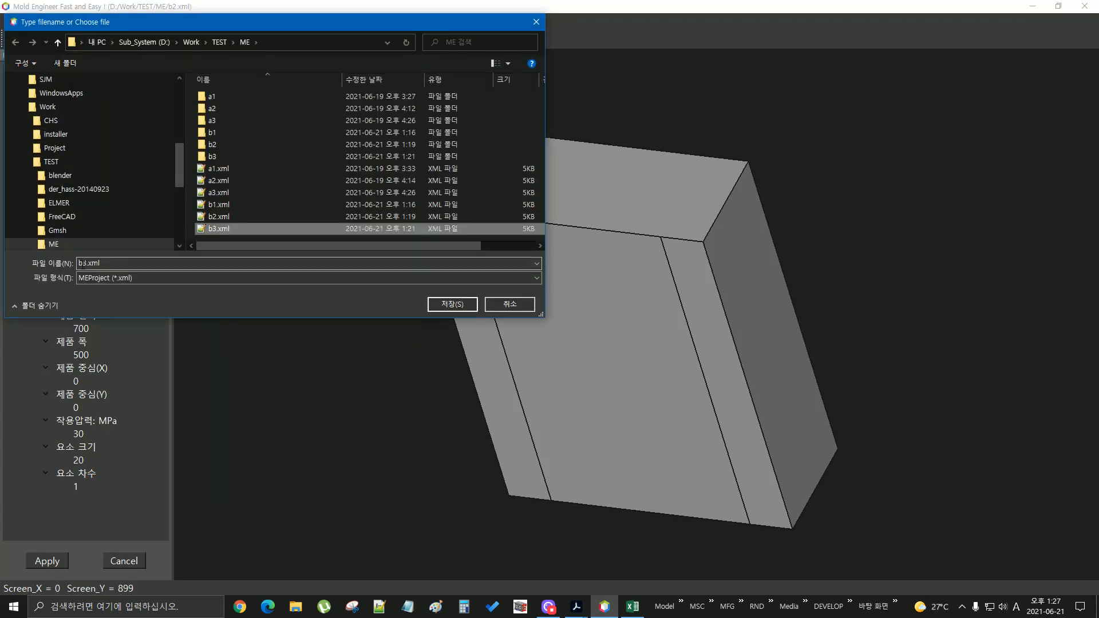
double_click(82, 263)
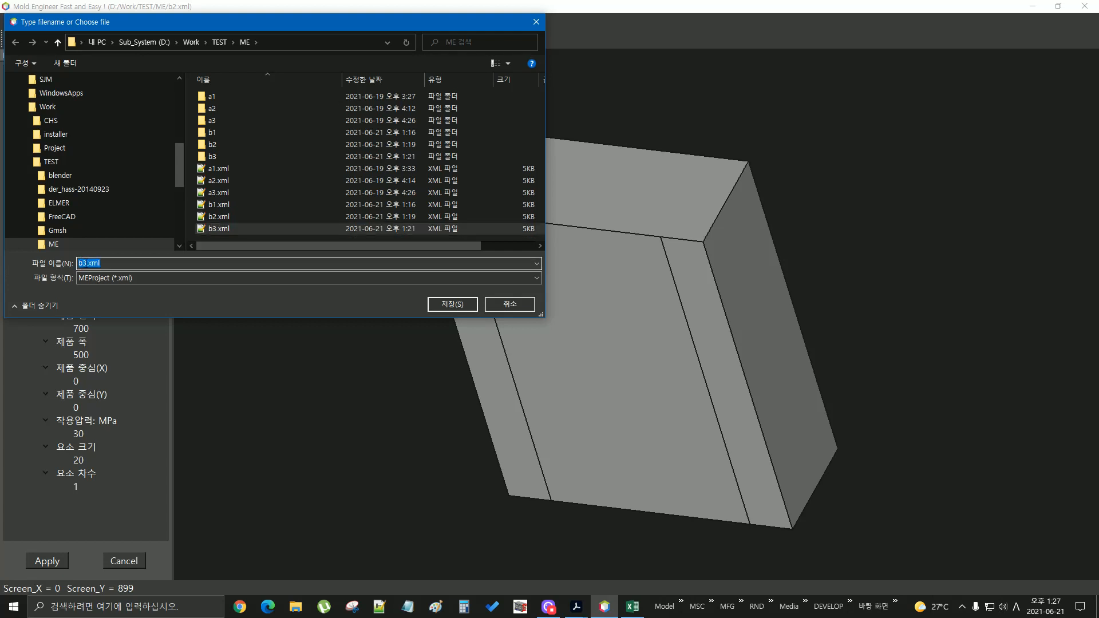
click(84, 262)
key(BackSpace)
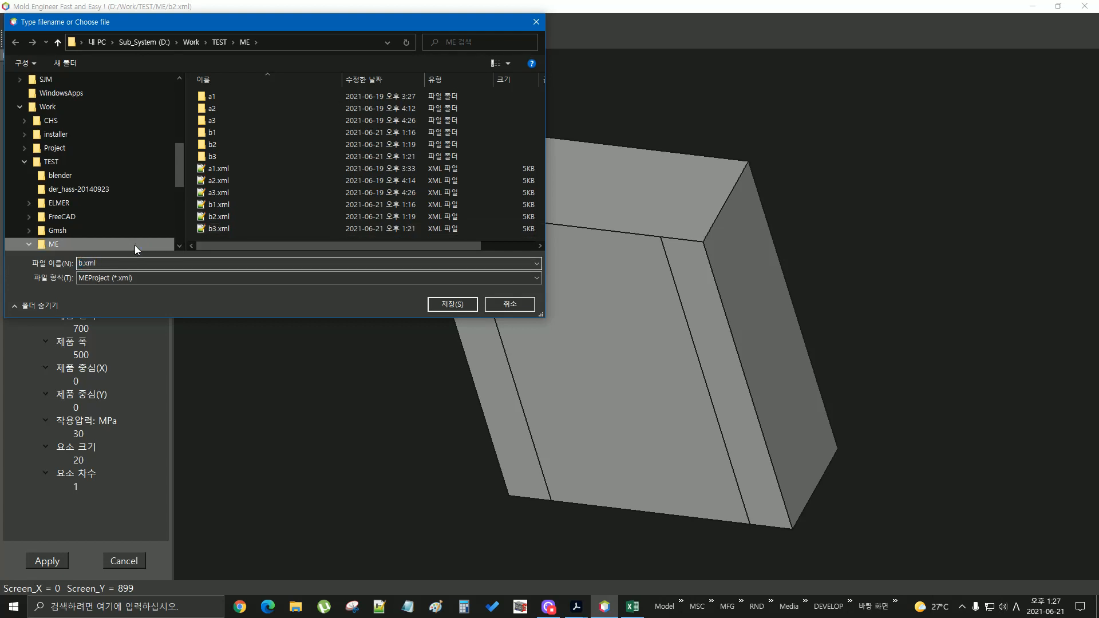
text(4)
click(448, 304)
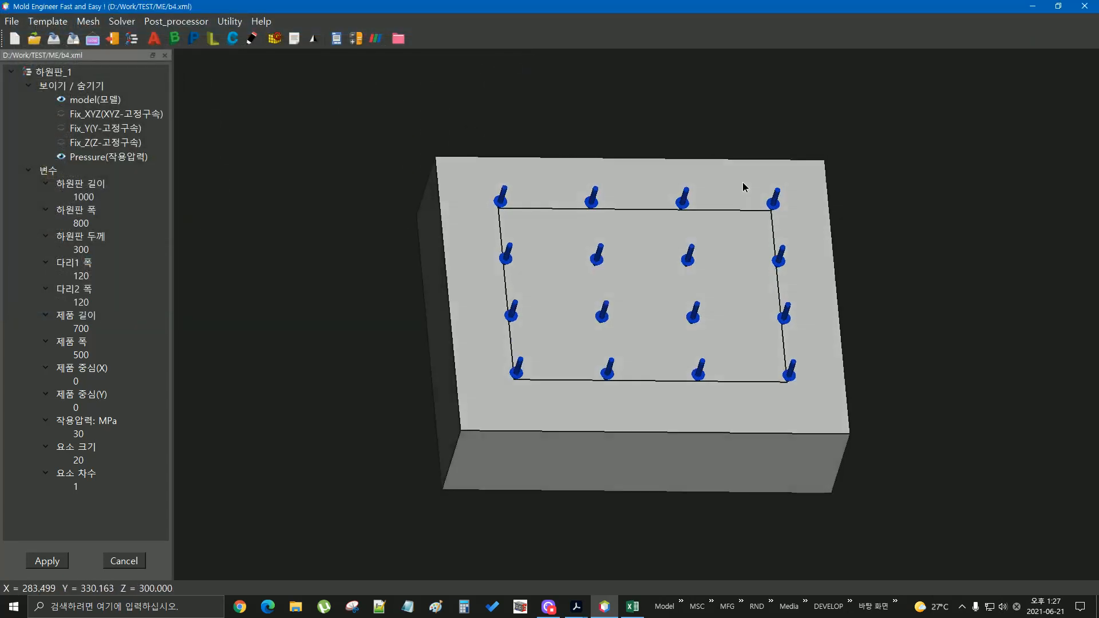
Generate the finite element mesh for the b4 plate, inspect it in Gmsh and close the mesh viewer.
click(275, 38)
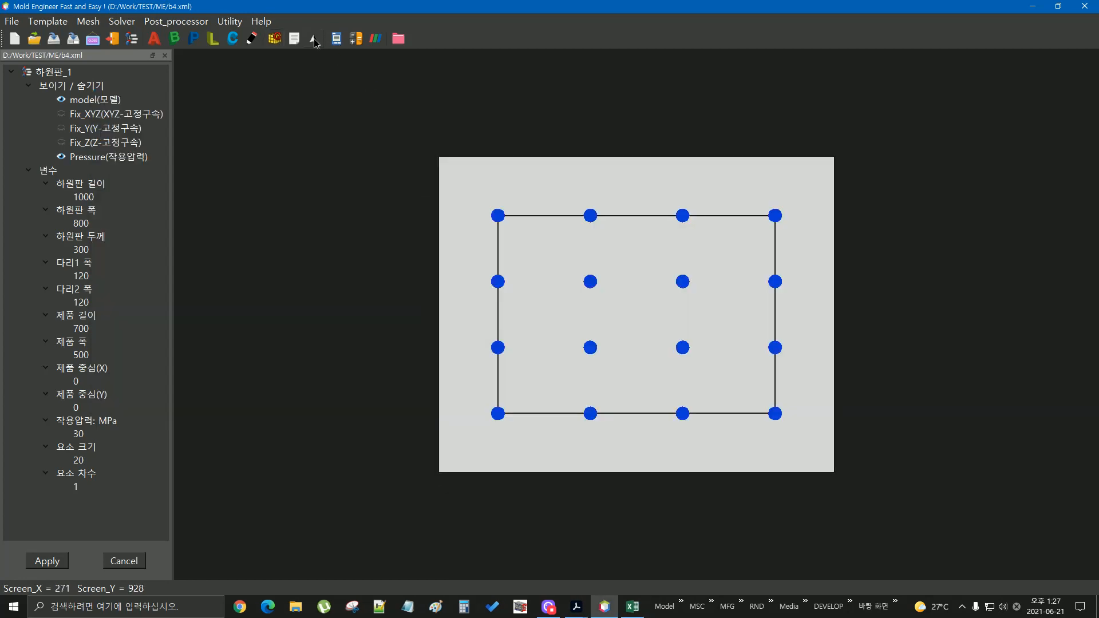
click(314, 39)
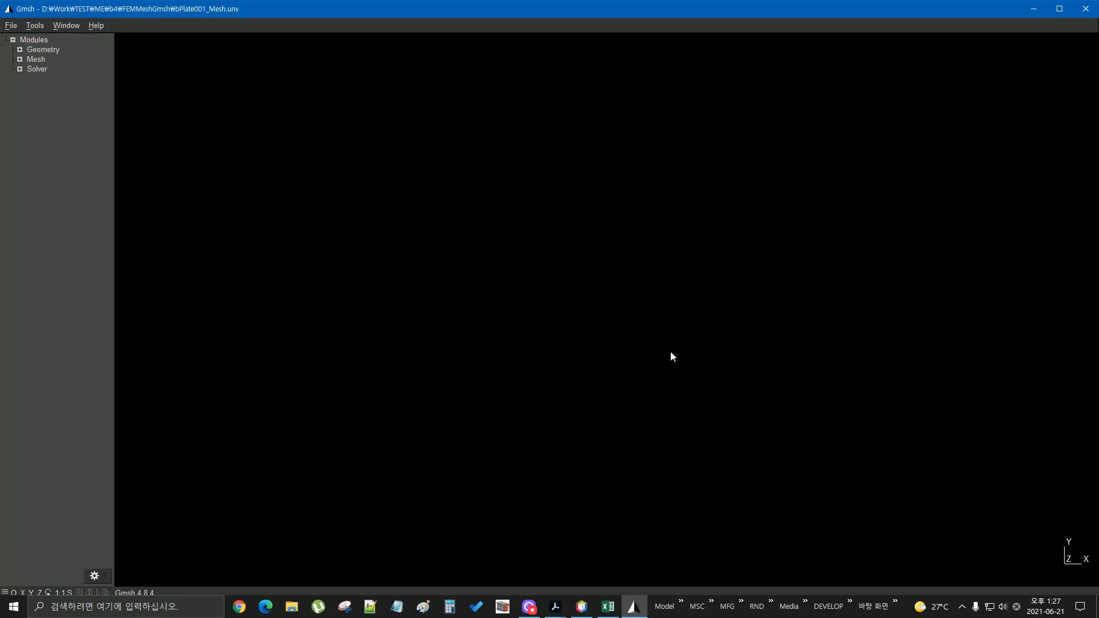
drag(606, 435, 825, 93)
click(1086, 10)
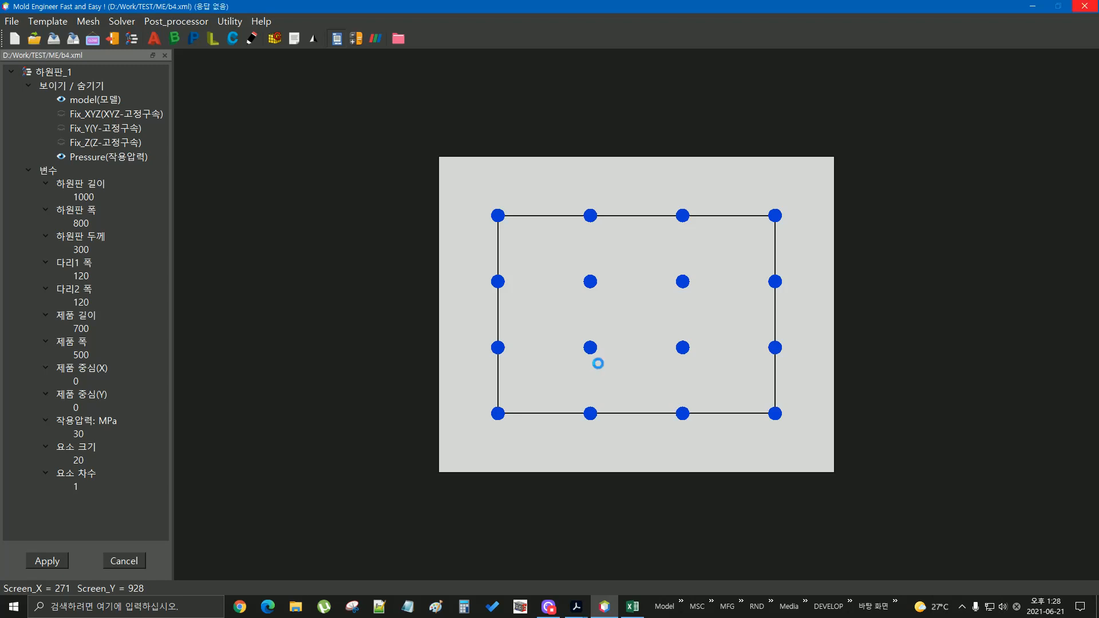
Run the solver on the meshed b4 plate model.
click(359, 40)
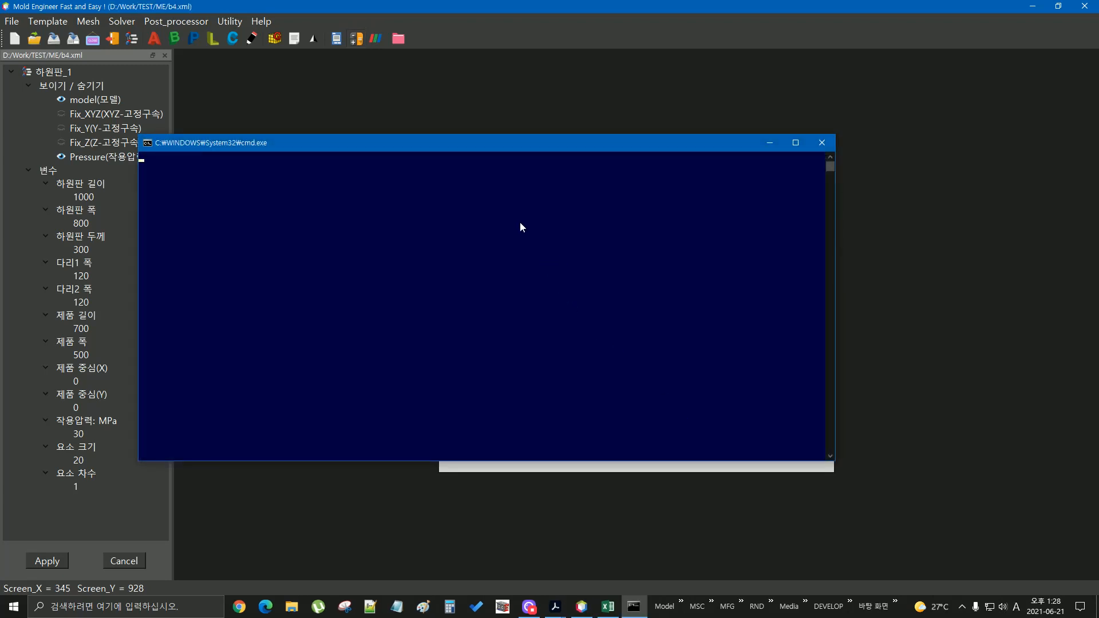
click(336, 180)
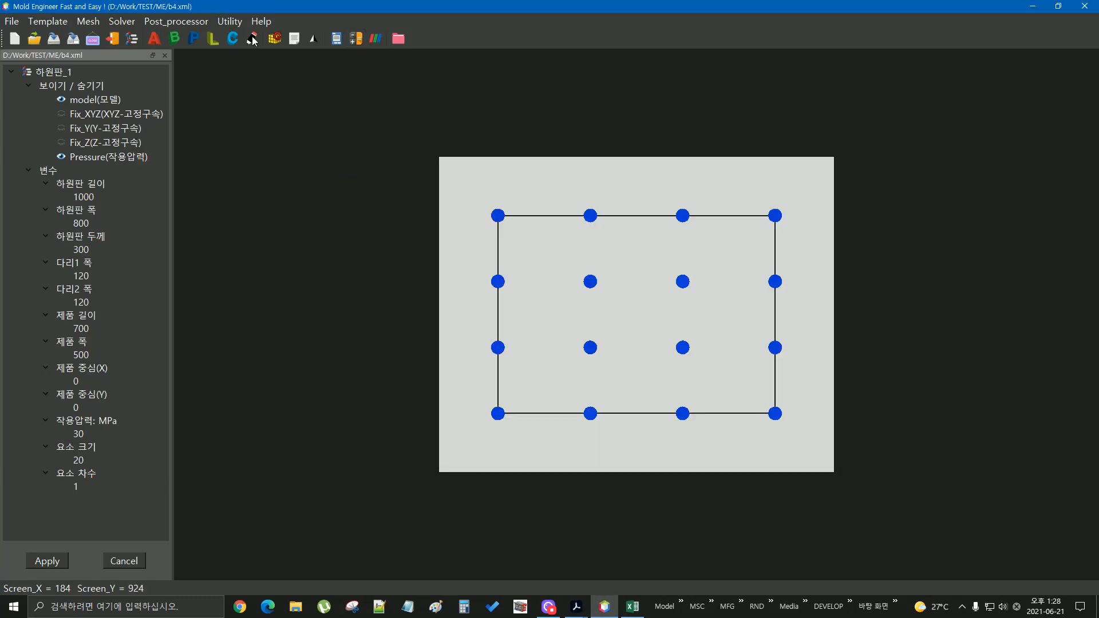
Open the b4 plate results in CalculiX GraphiX and plot the vertical displacement component D3.
click(229, 22)
click(244, 66)
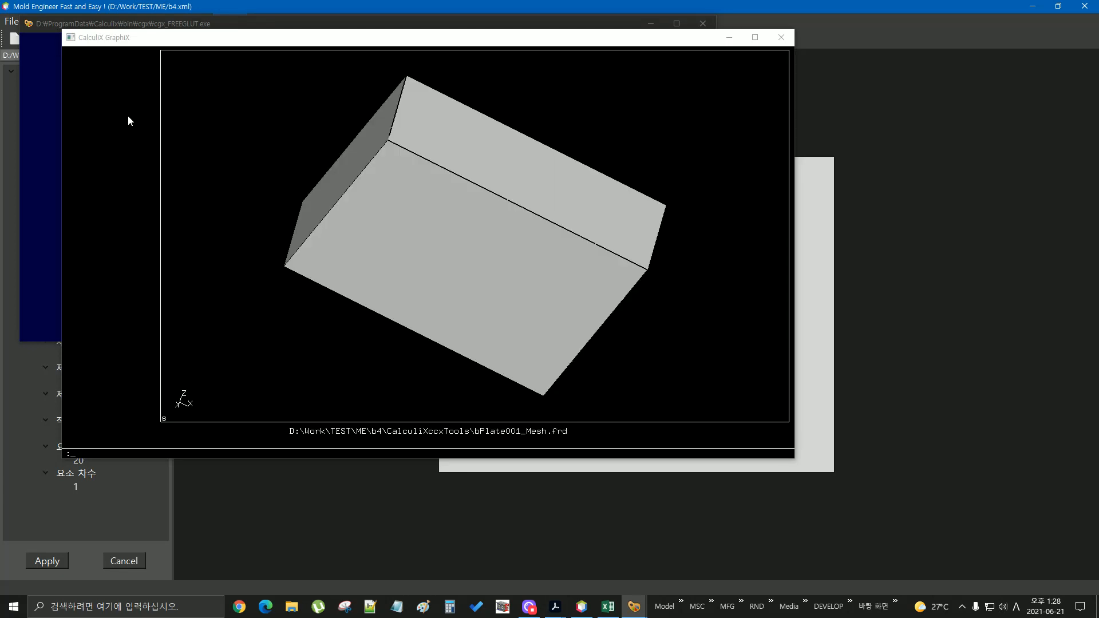
click(128, 118)
mouse_move(133, 123)
mouse_move(329, 159)
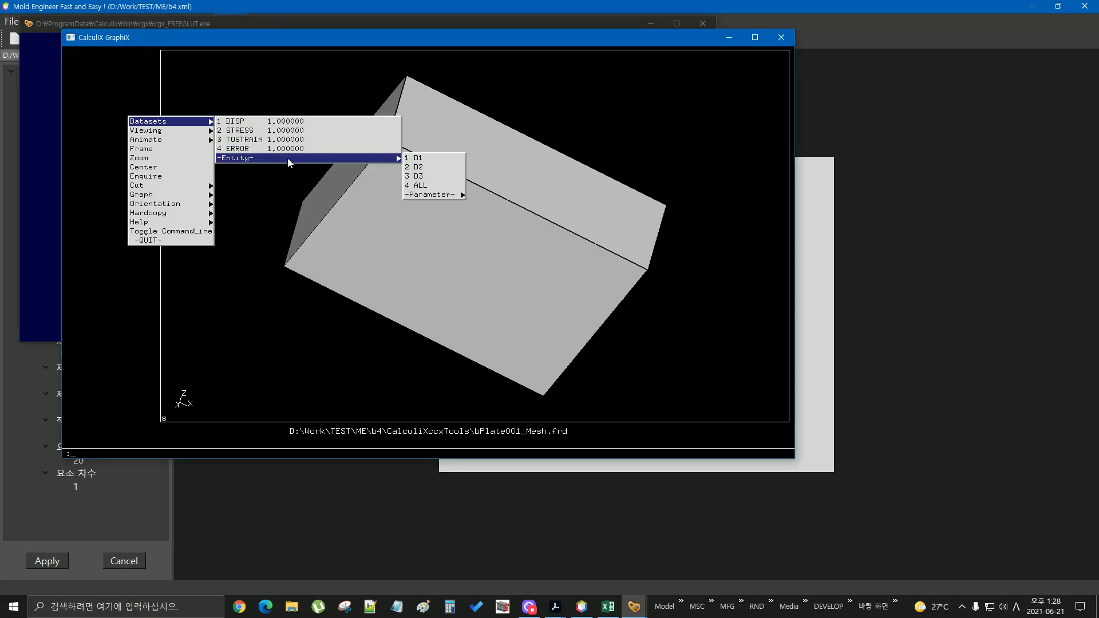
click(427, 177)
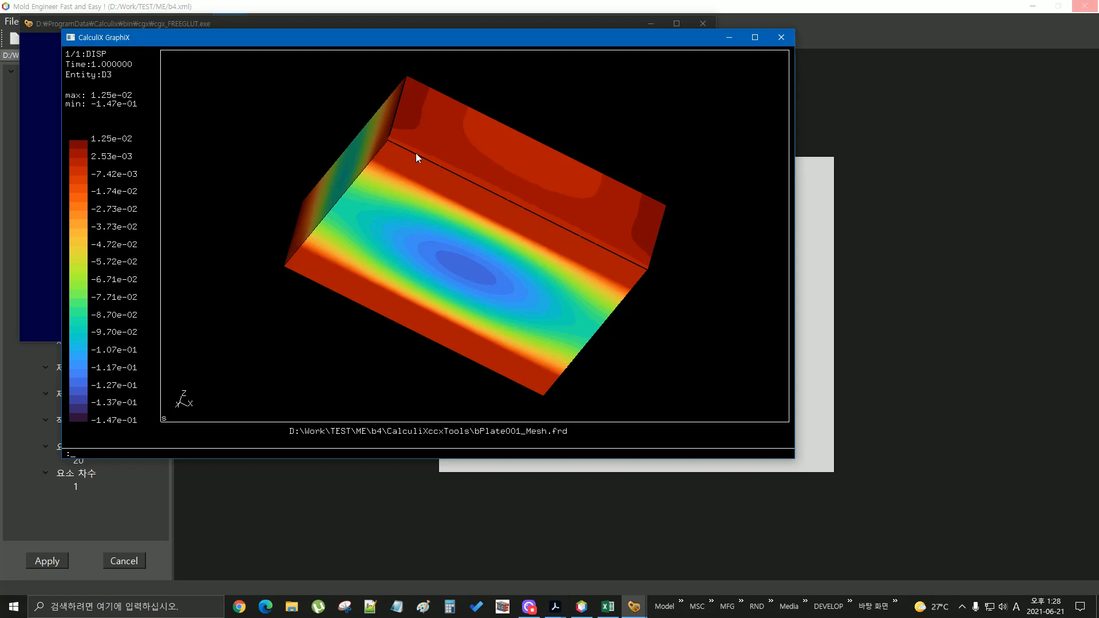
Inspect the D3 displacement contour on the plate's side and underside at full-screen size and close the results viewer.
drag(416, 152, 471, 207)
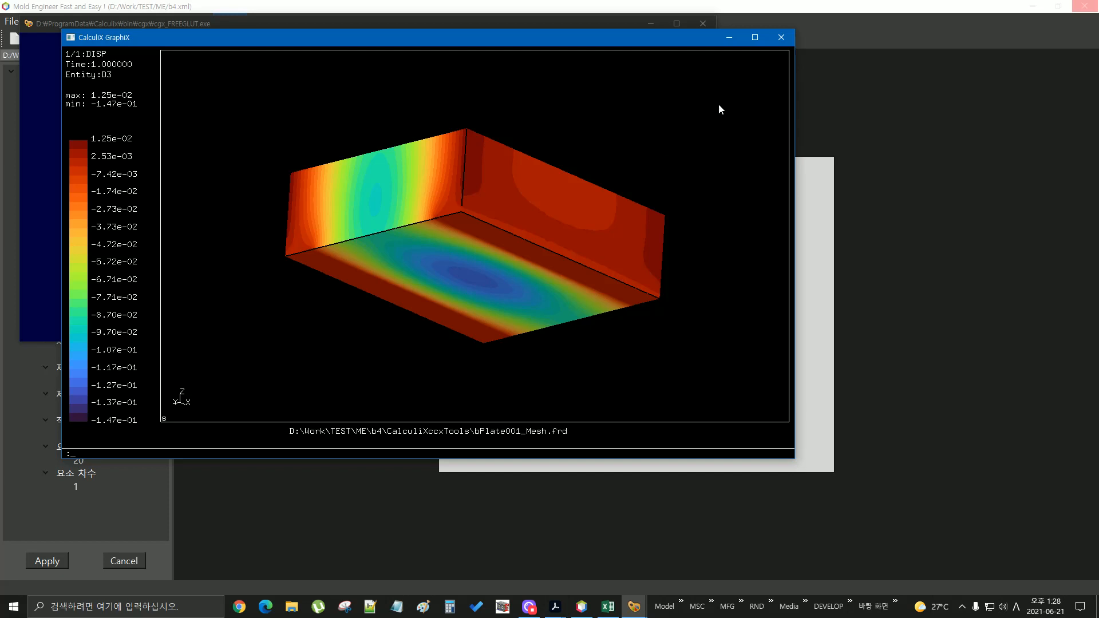
click(753, 37)
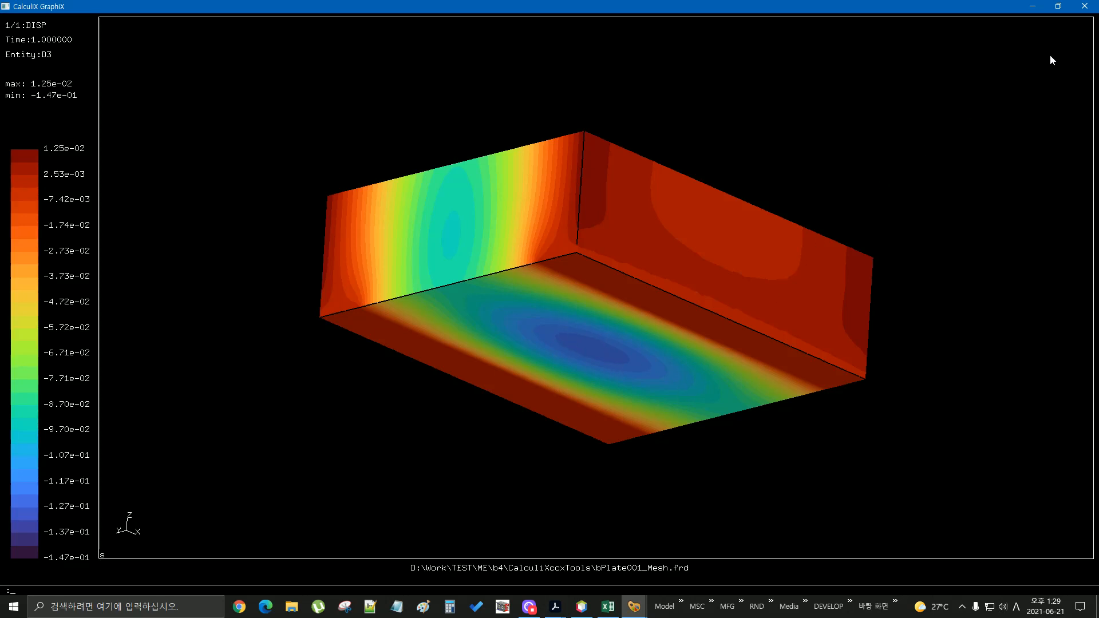
click(1085, 6)
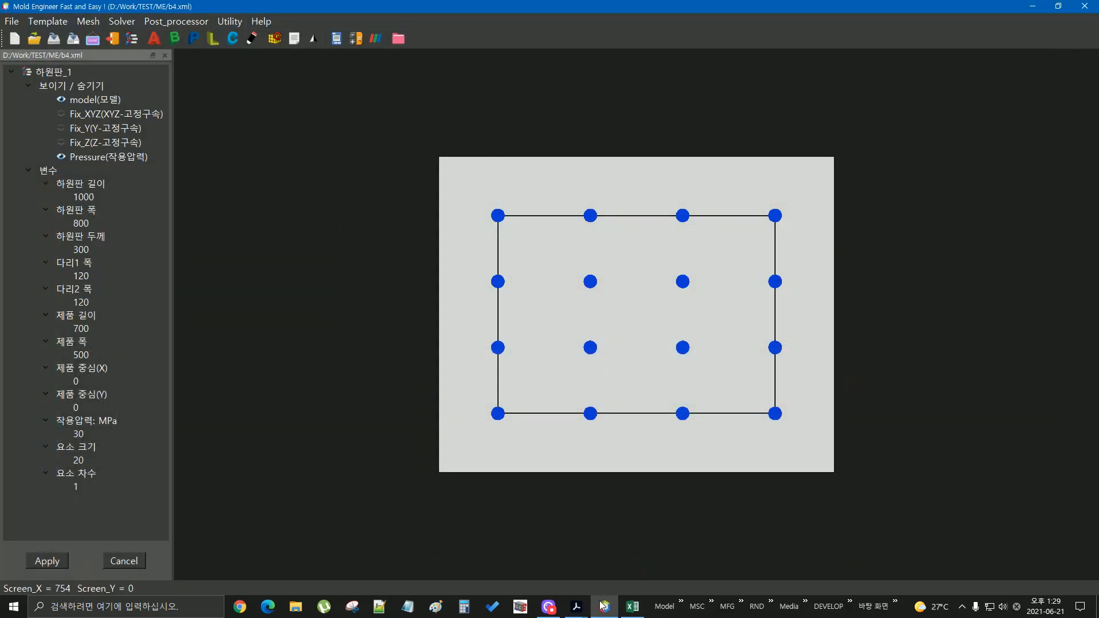
Switch to the Excel workbook 금형사양서.xlsm, examine the ejector rod layout (사용 이젝터 로드) and close the workbook without saving.
click(633, 608)
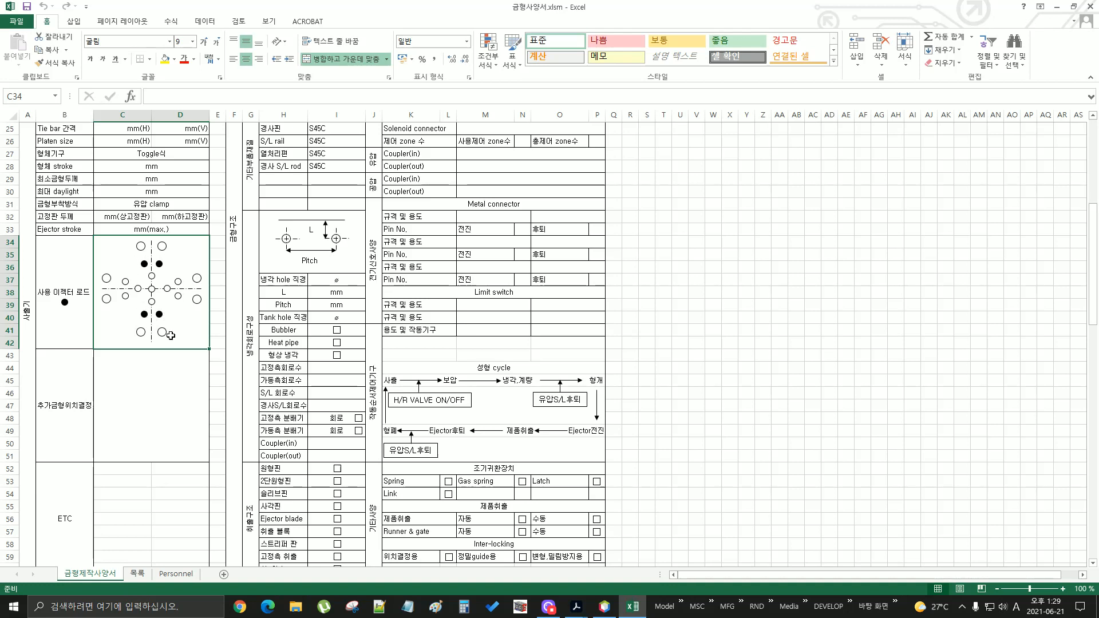
click(220, 316)
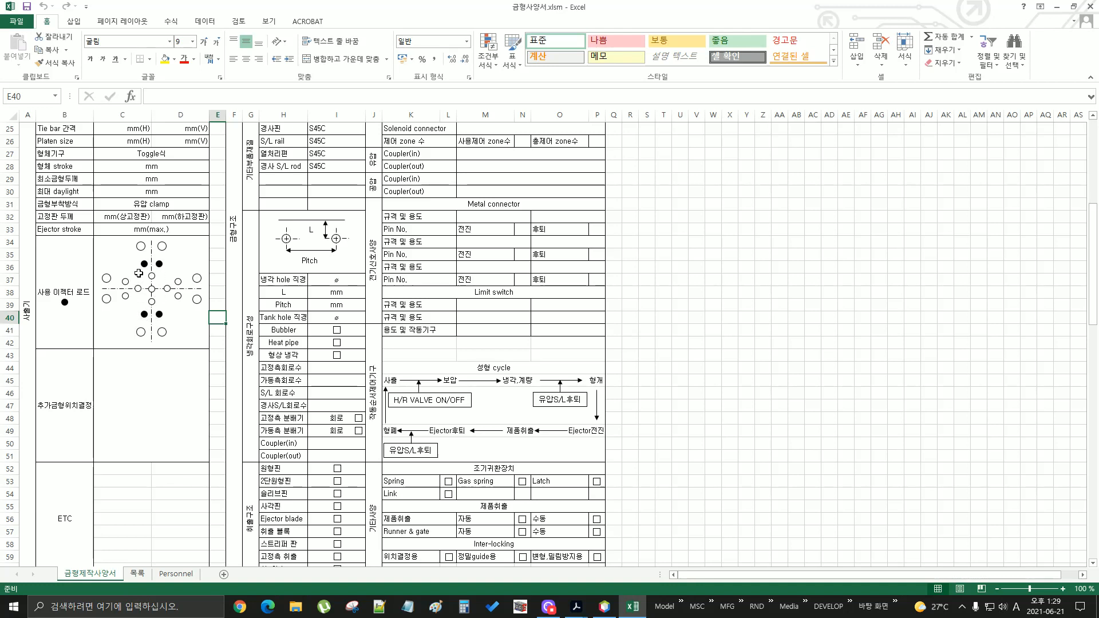
click(653, 341)
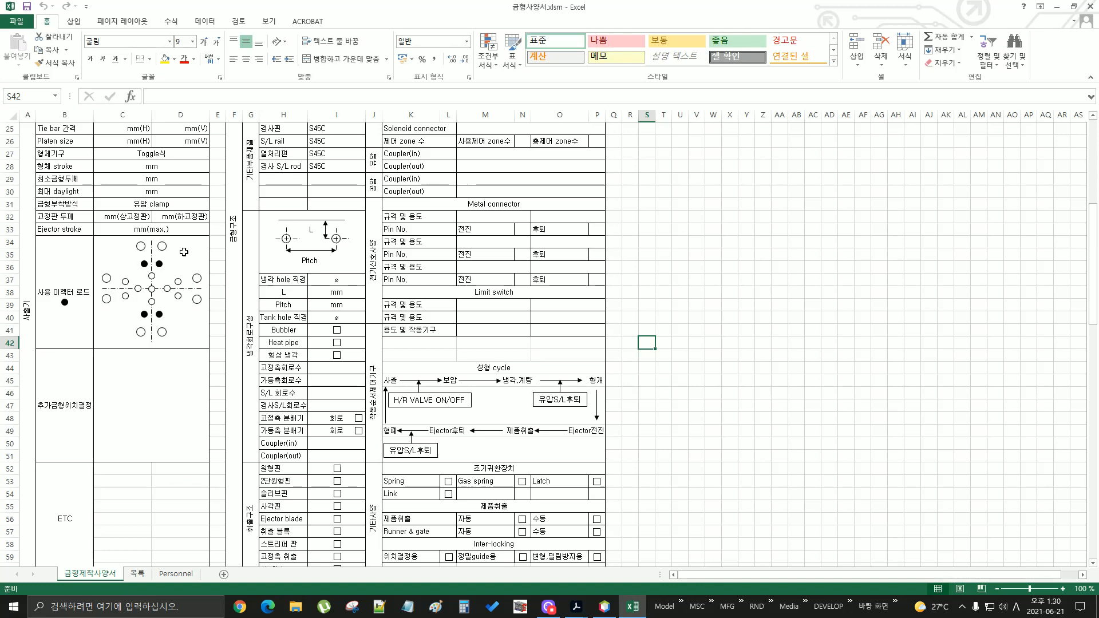
click(184, 252)
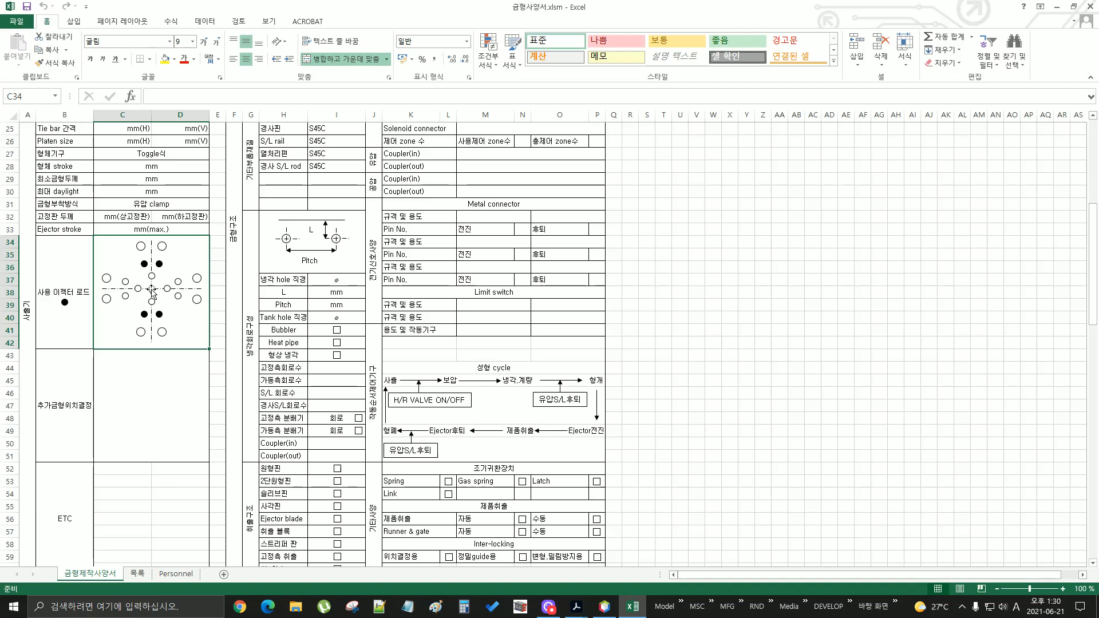
click(1090, 8)
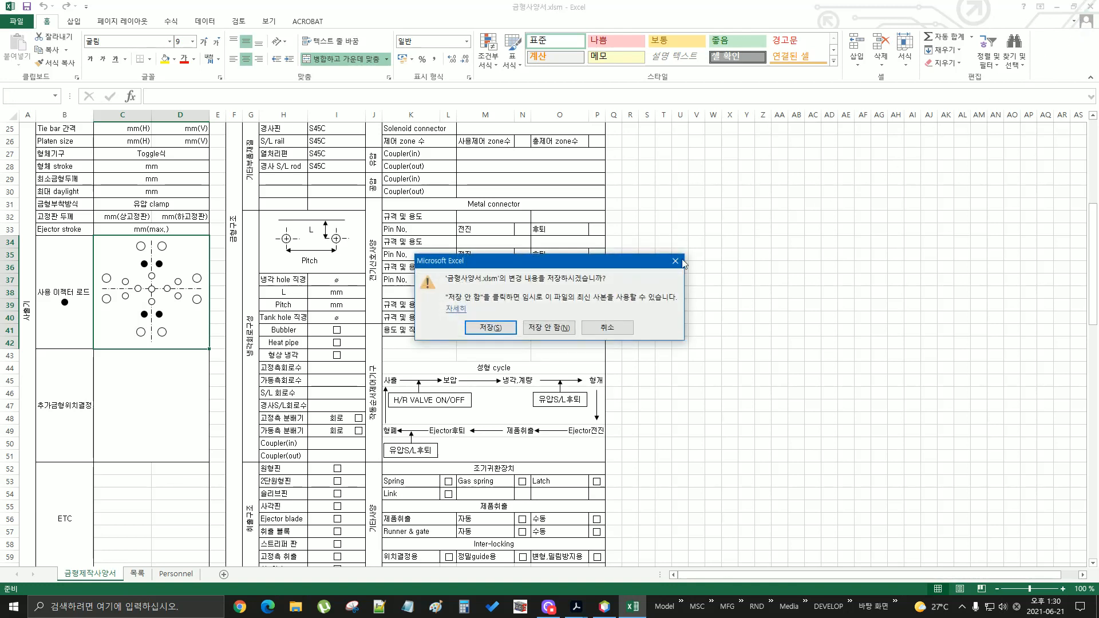
click(552, 328)
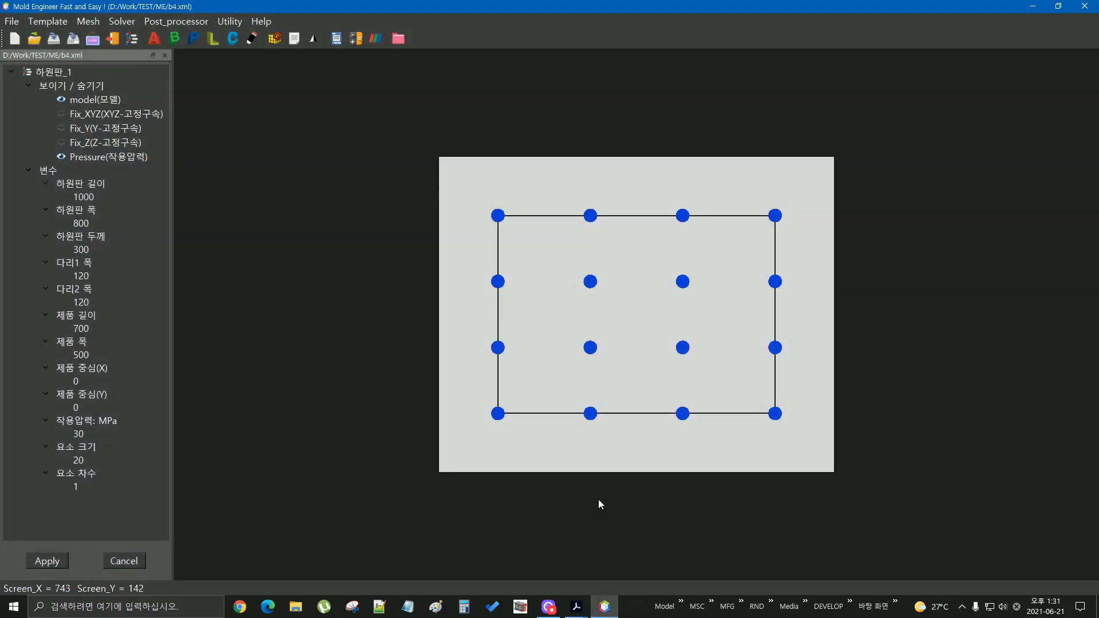
Examine the b4 plate model's support strips on the underside and the pressure arrows on its upper face.
drag(598, 502, 668, 334)
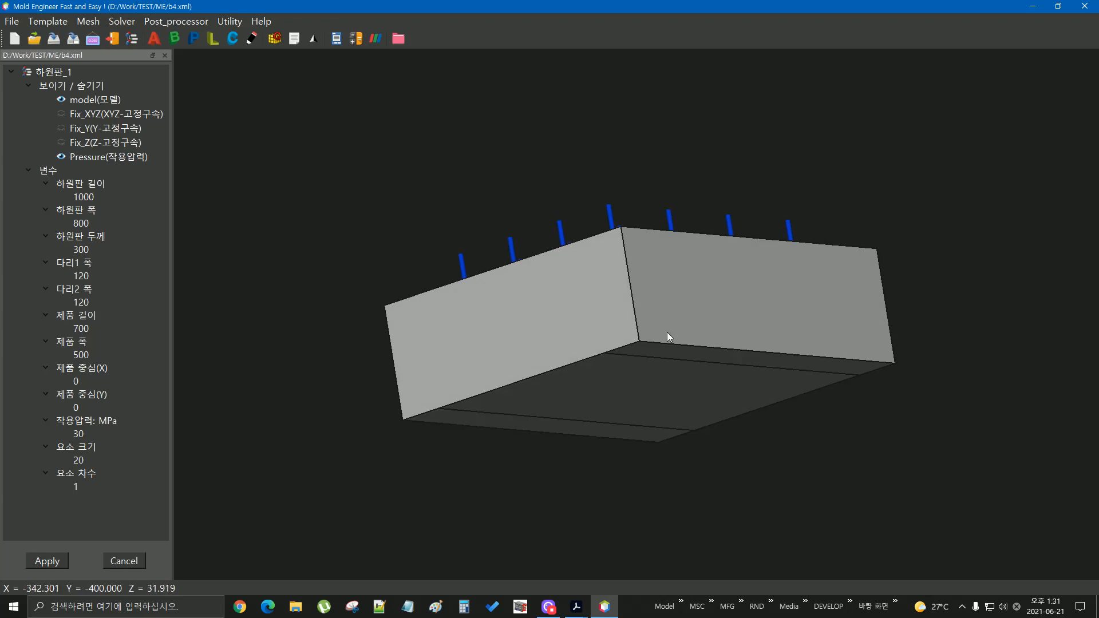
drag(664, 437, 655, 361)
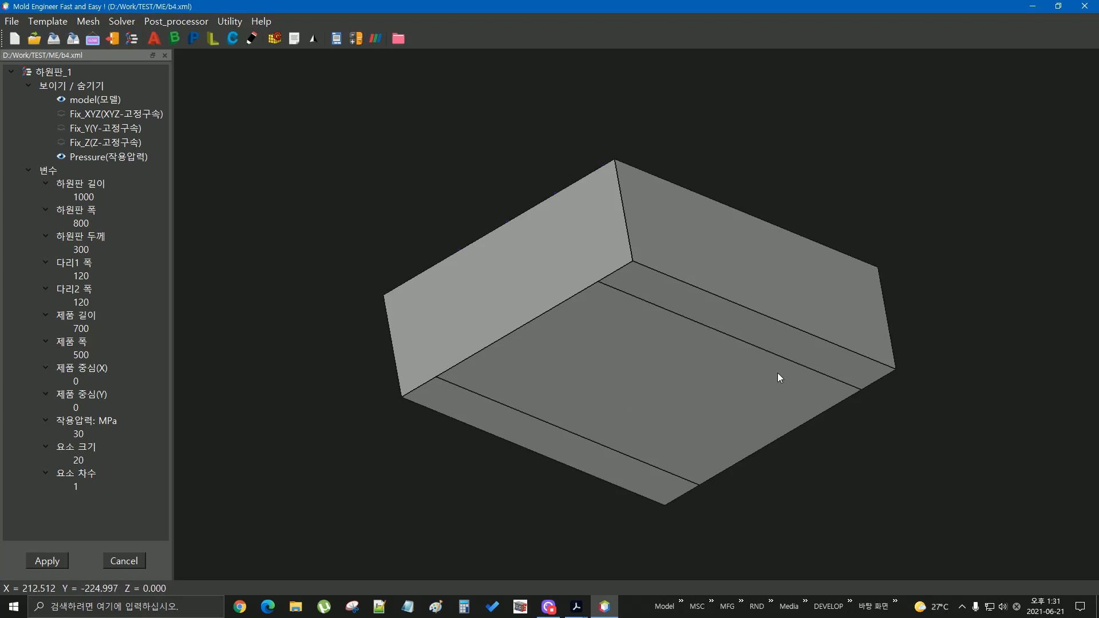
drag(746, 255, 618, 366)
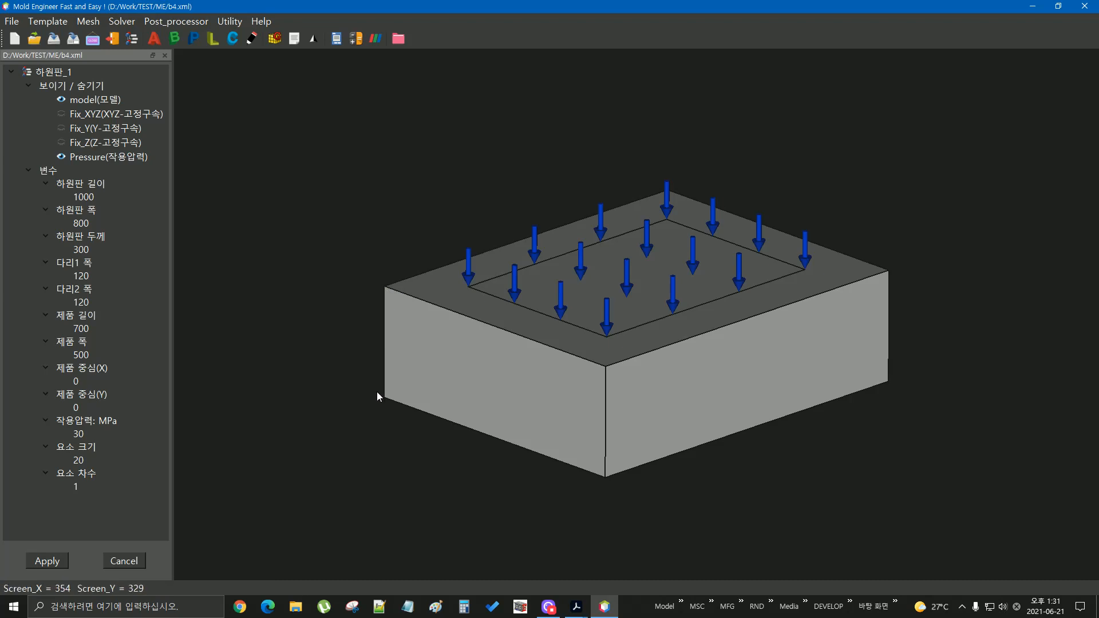
drag(362, 351, 363, 352)
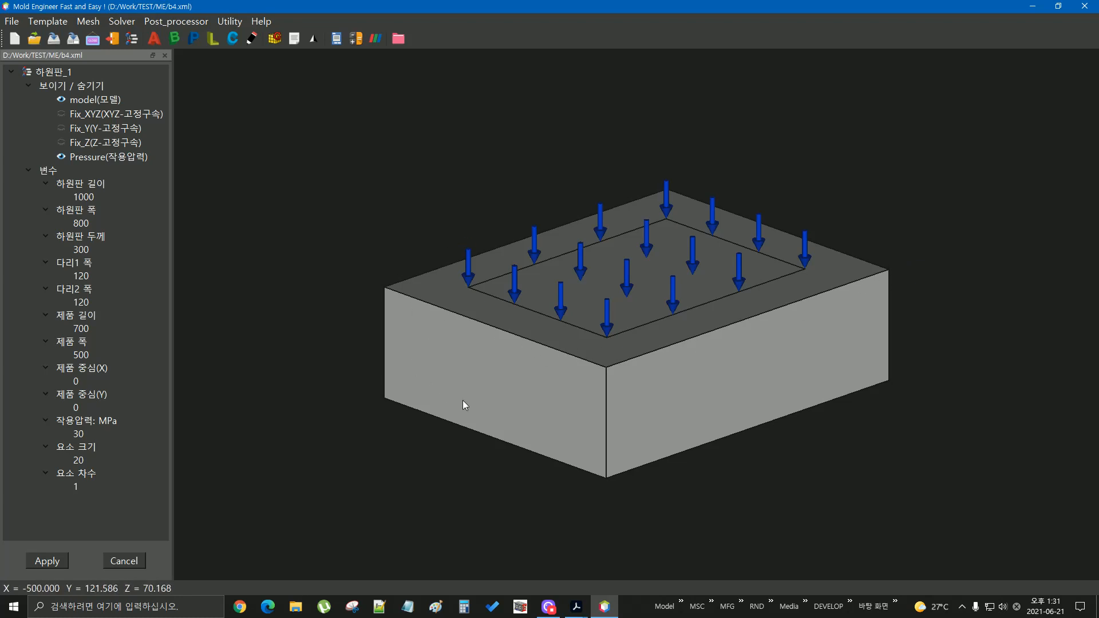
Switch to Paint and draw a rectangle about 885 × 583 px with a smaller one about 296 × 134 px inside it.
click(435, 608)
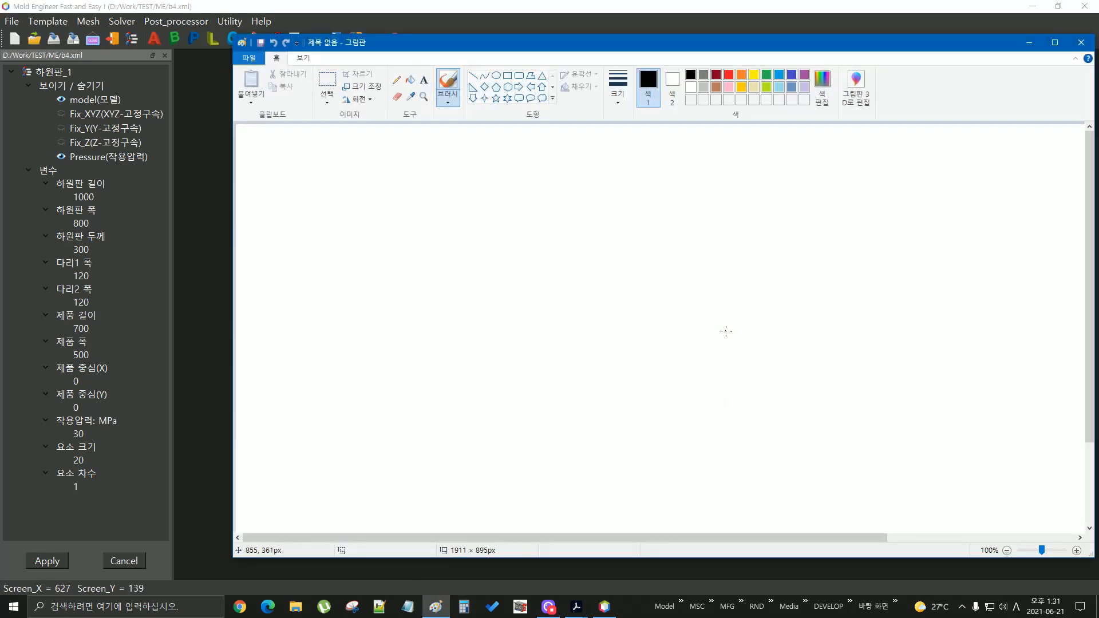
click(508, 76)
mouse_move(360, 182)
mouse_down()
mouse_move(516, 246)
mouse_move(846, 463)
mouse_move(867, 516)
mouse_up()
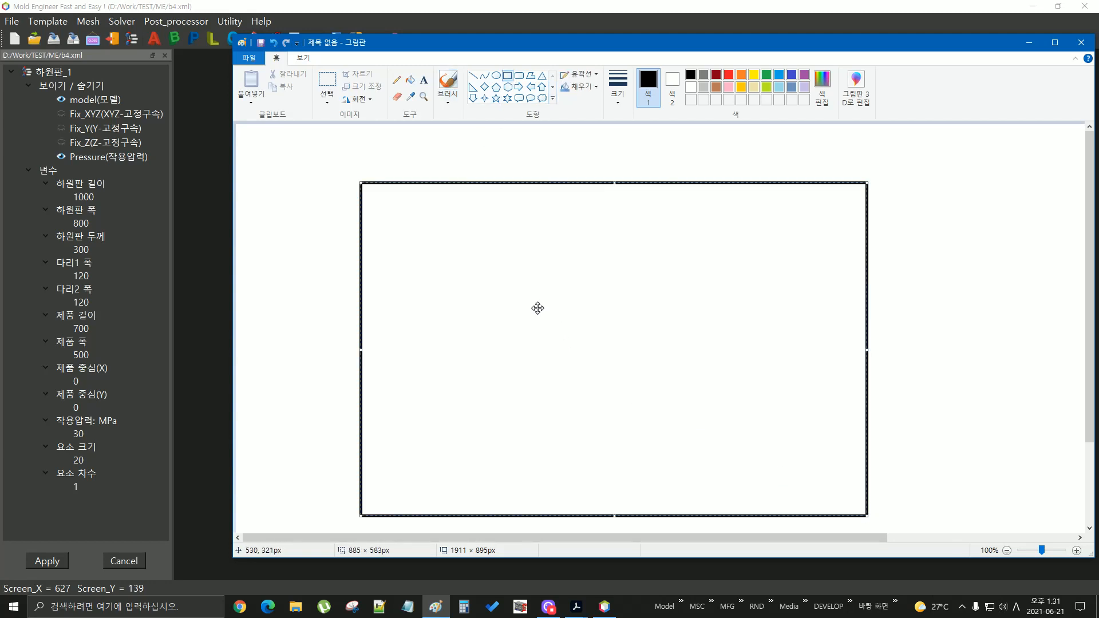
click(517, 79)
click(507, 77)
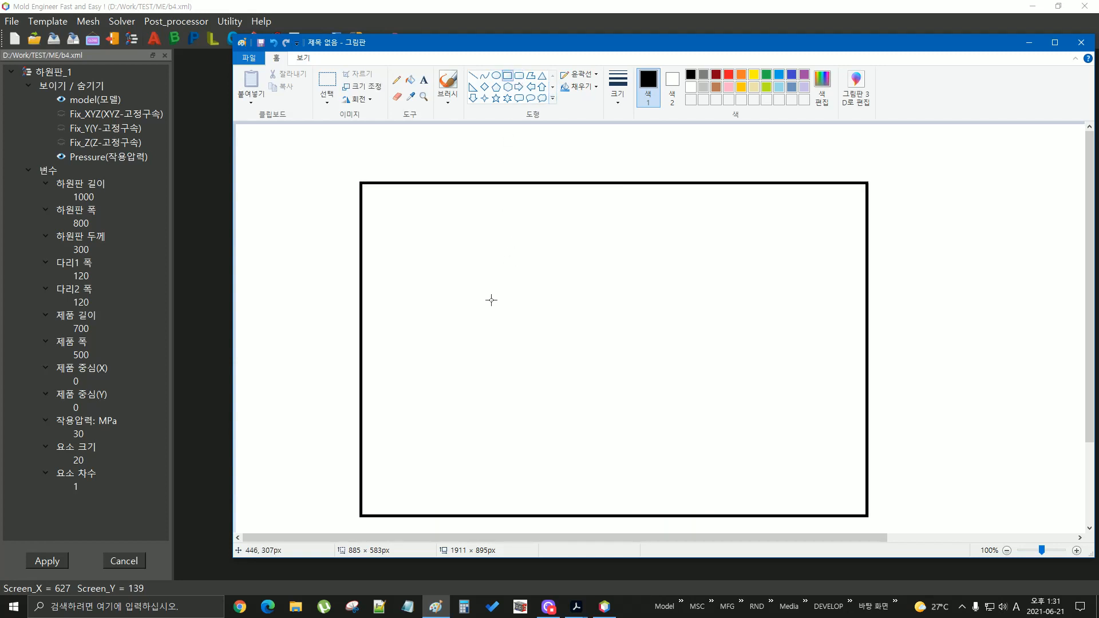
drag(541, 326, 710, 402)
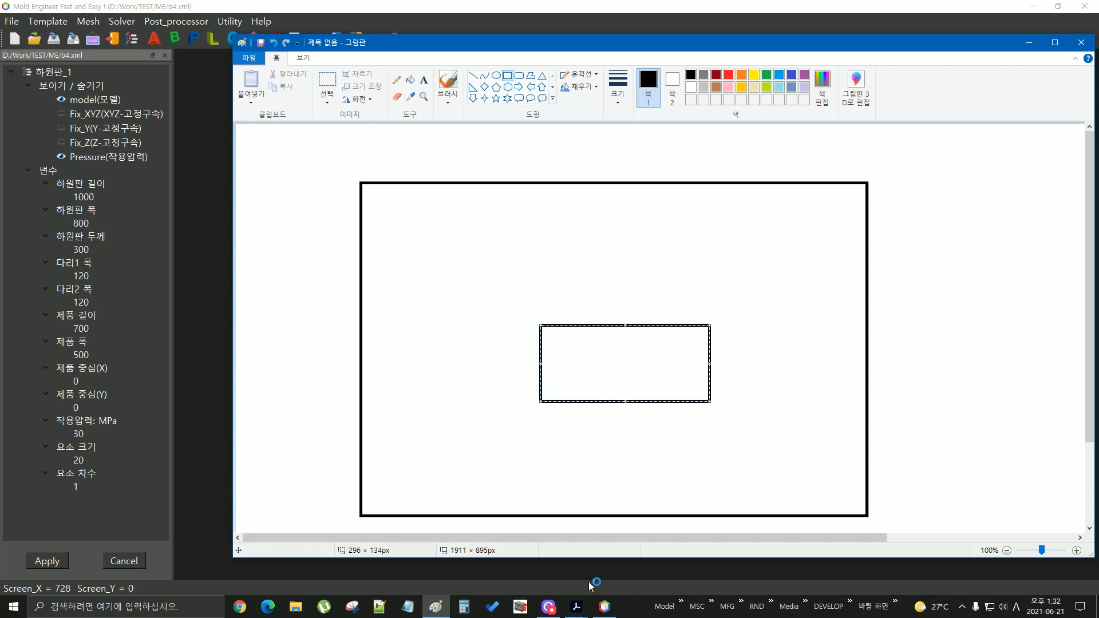
Consult the screw geometry pages of the LANXESS PDF in Acrobat, return to Paint and start a blank picture without saving.
click(641, 548)
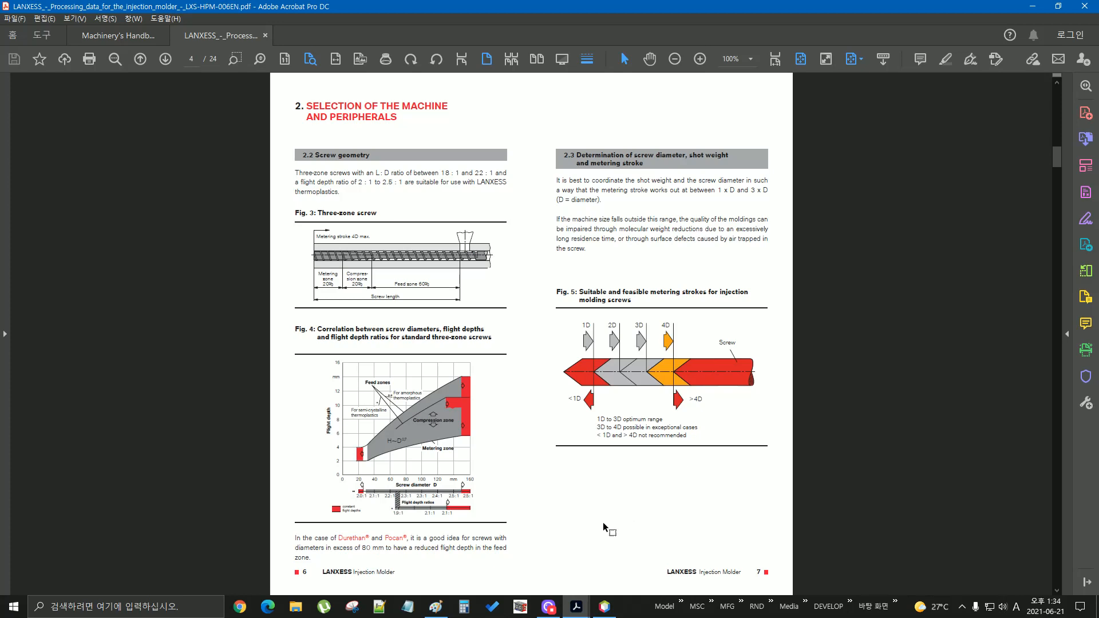
click(438, 607)
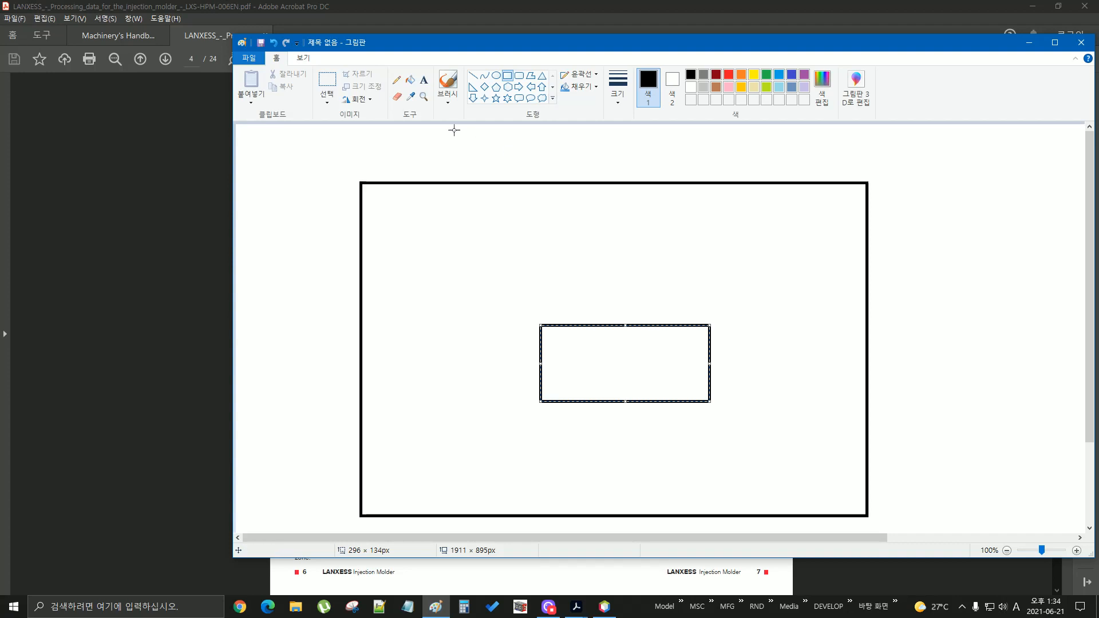
click(250, 58)
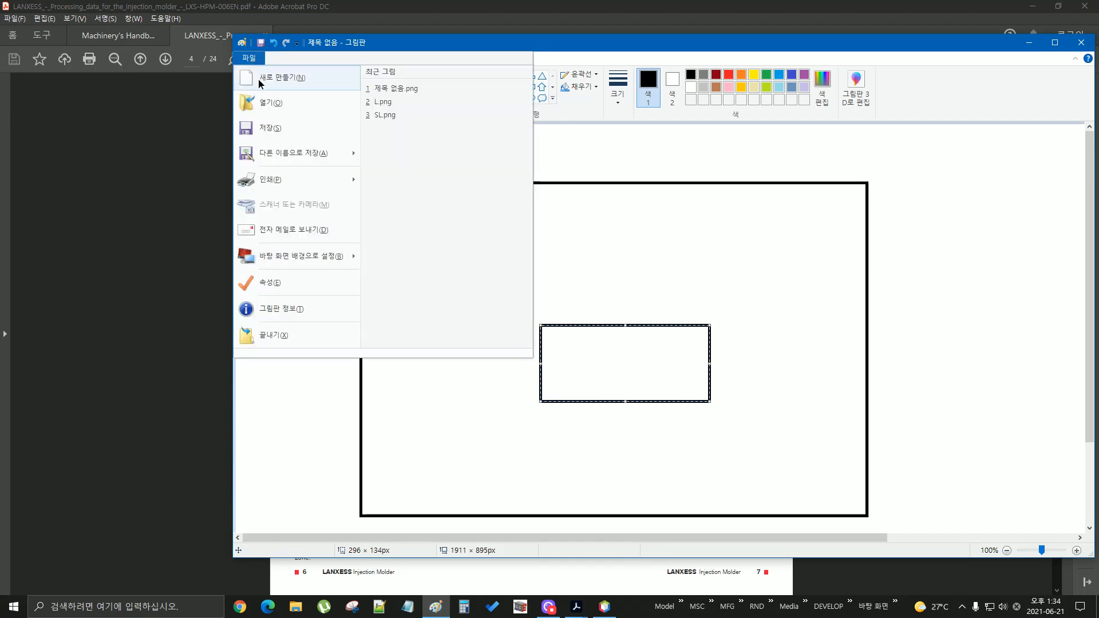
click(258, 77)
click(676, 303)
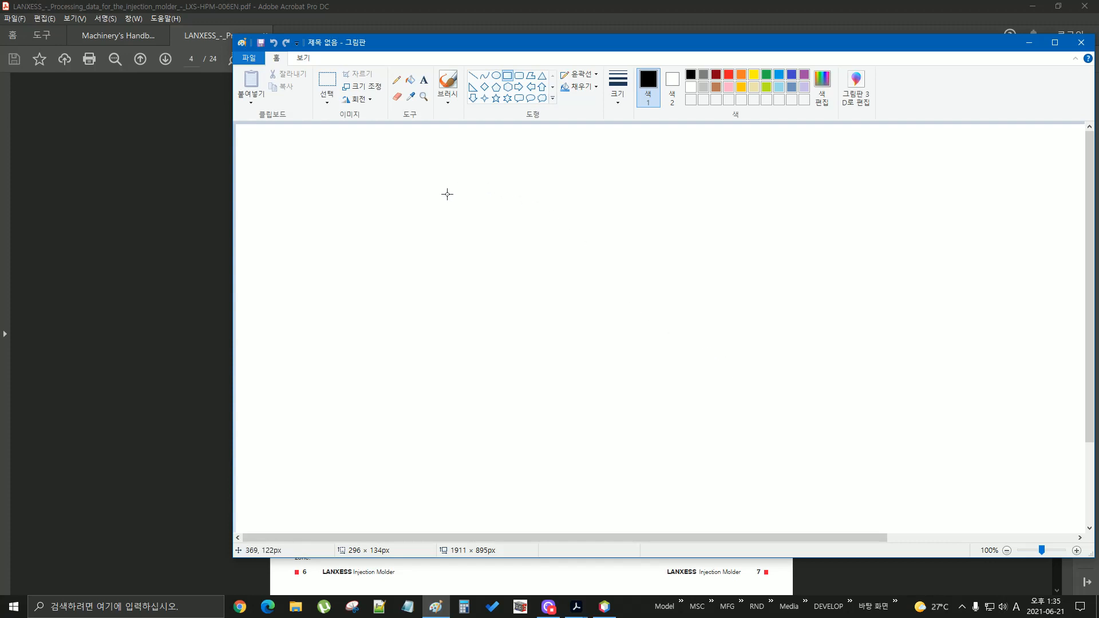
Write the formula "F = ma" in a text box about 560 × 299 px on the blank canvas.
click(423, 80)
drag(380, 208, 701, 380)
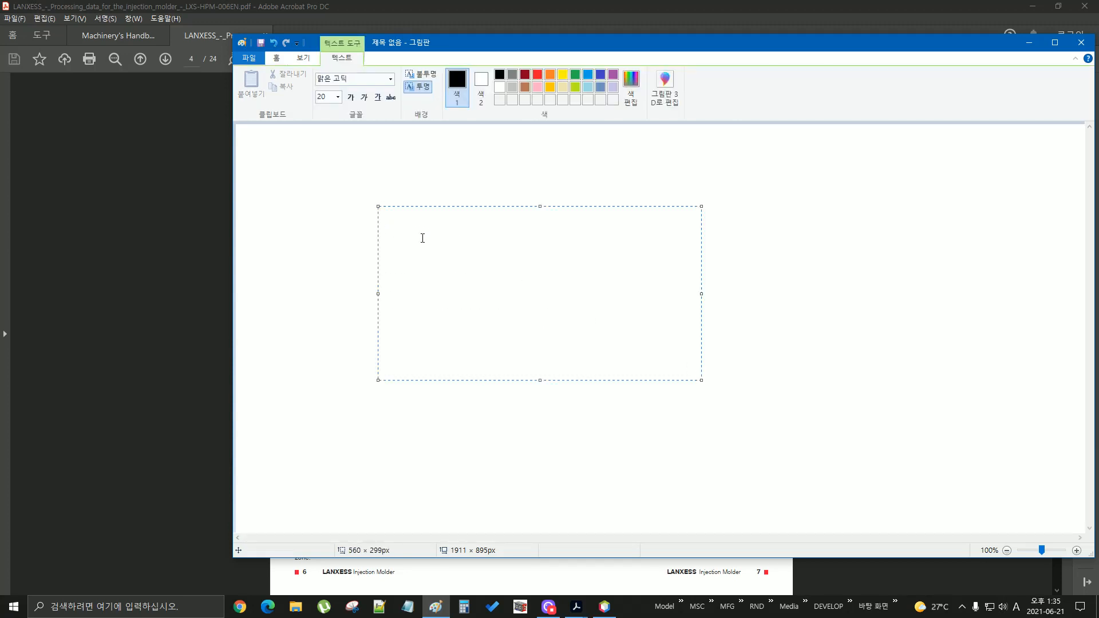
text(F = ma)
drag(408, 223, 422, 223)
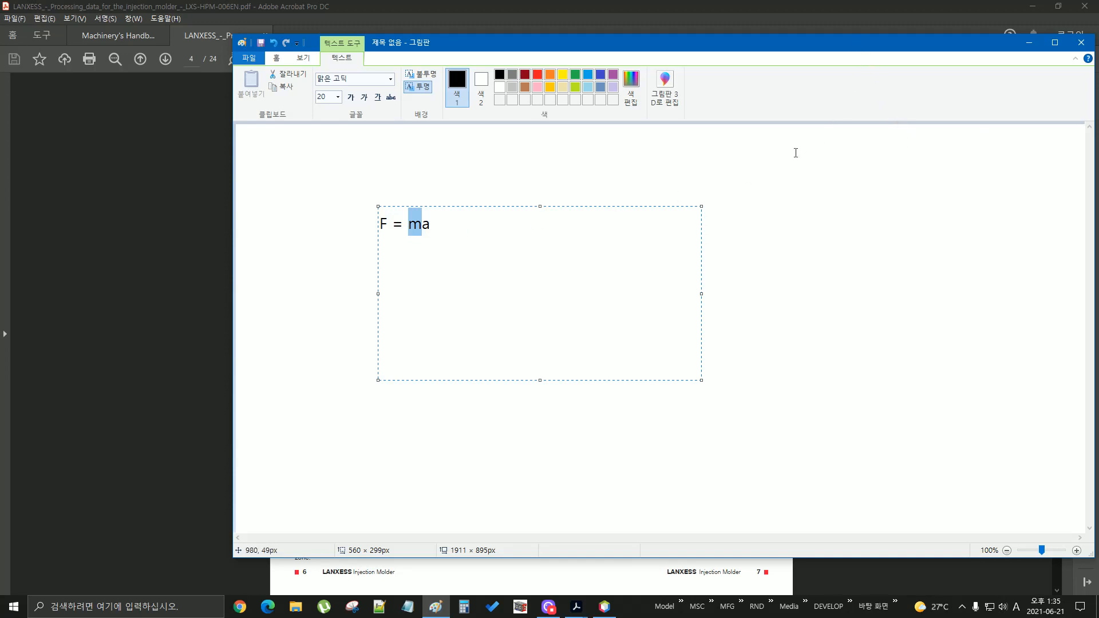
click(767, 165)
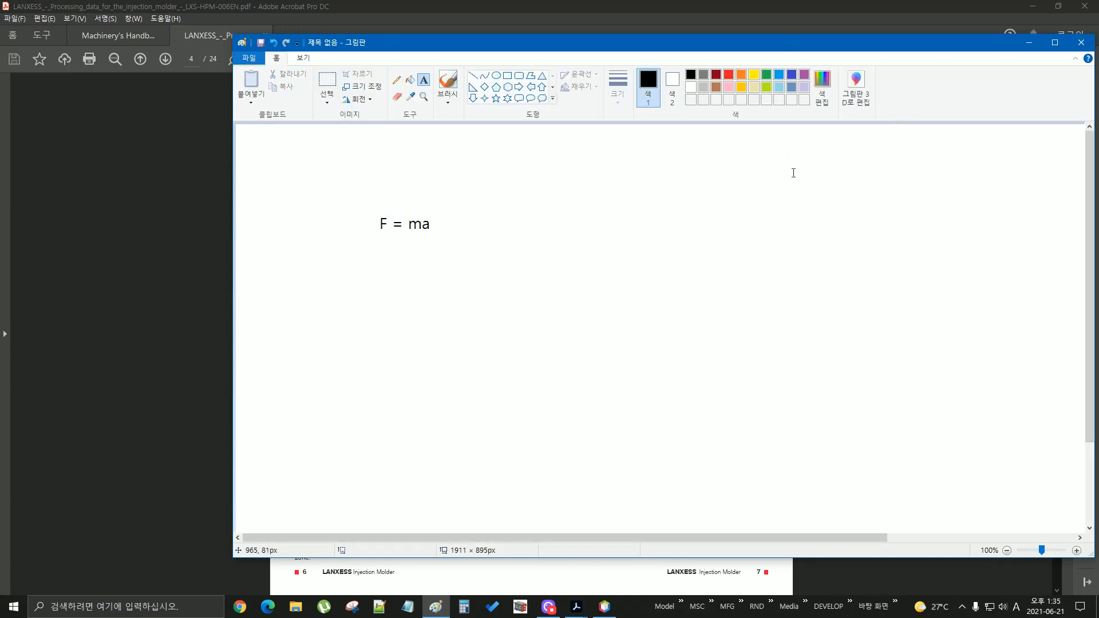
Close Paint without saving the picture and close Acrobat with all its open document tabs.
click(1078, 43)
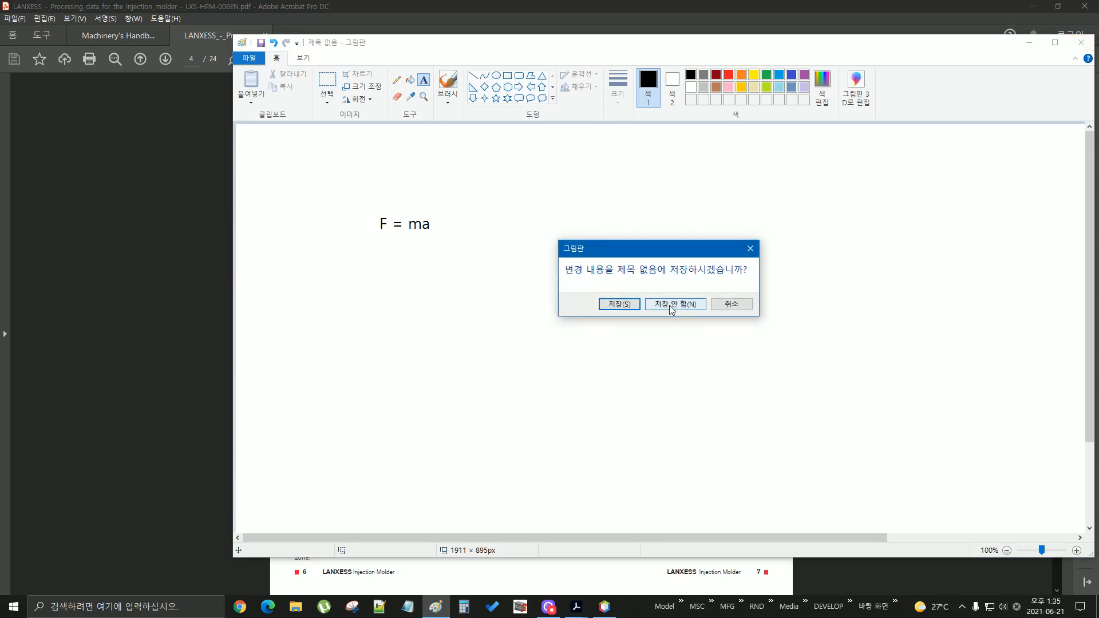
click(674, 305)
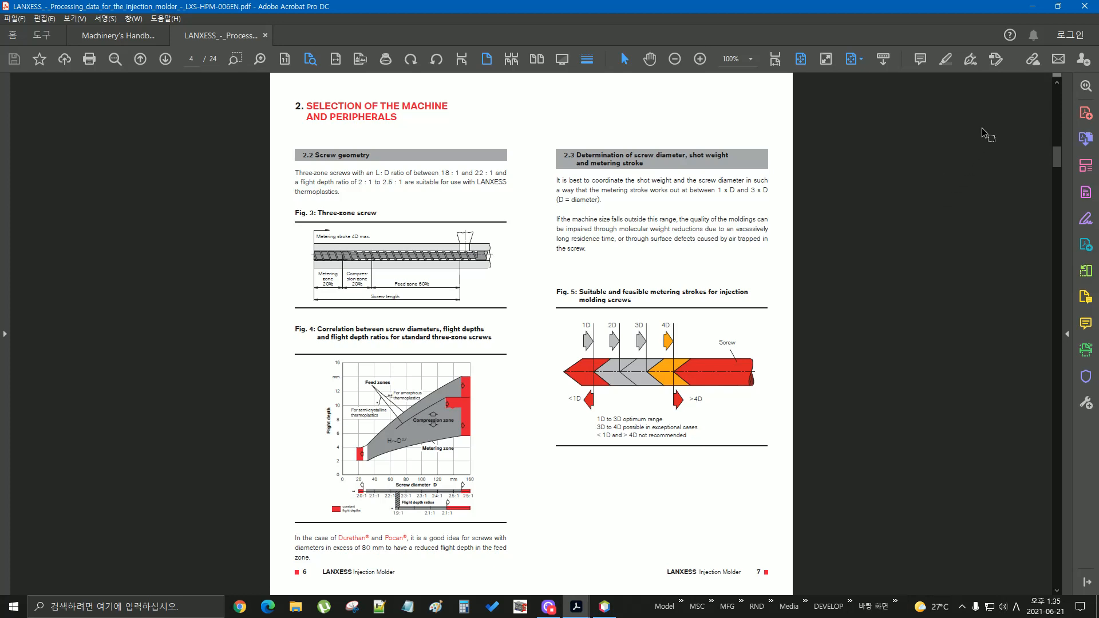
click(1085, 7)
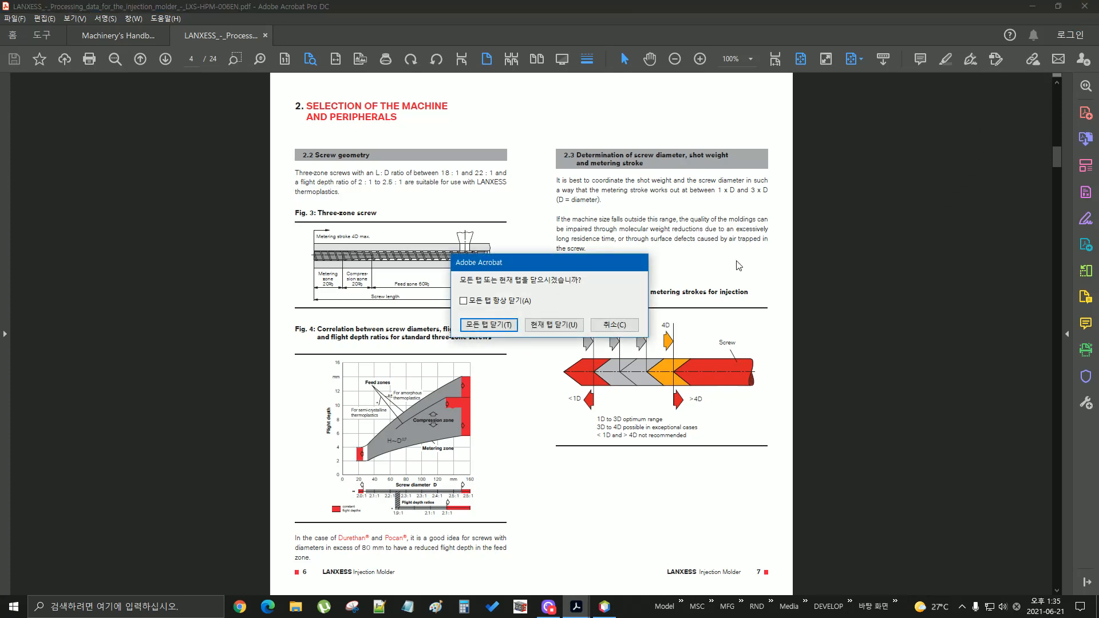
click(502, 327)
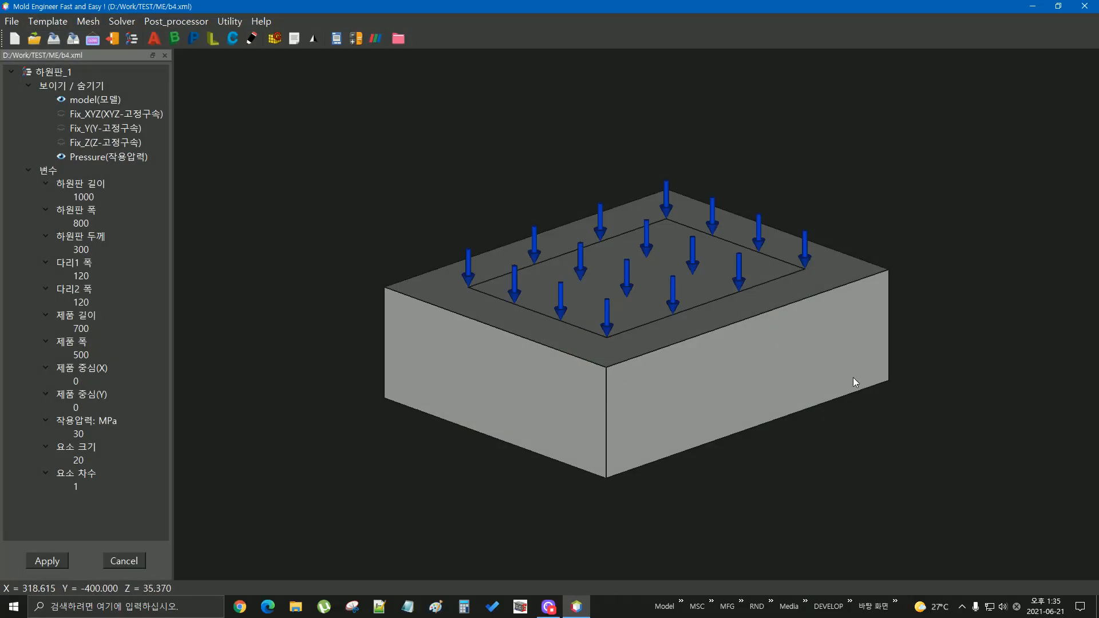
drag(956, 209, 817, 257)
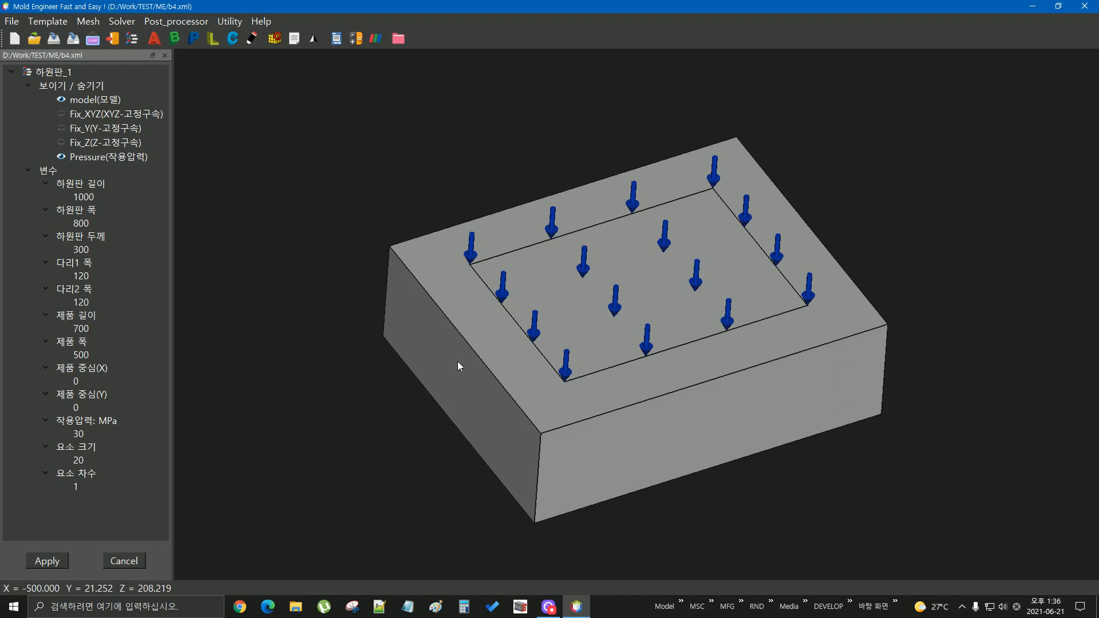
scroll(359, 348, up, 1)
scroll(358, 348, down, 1)
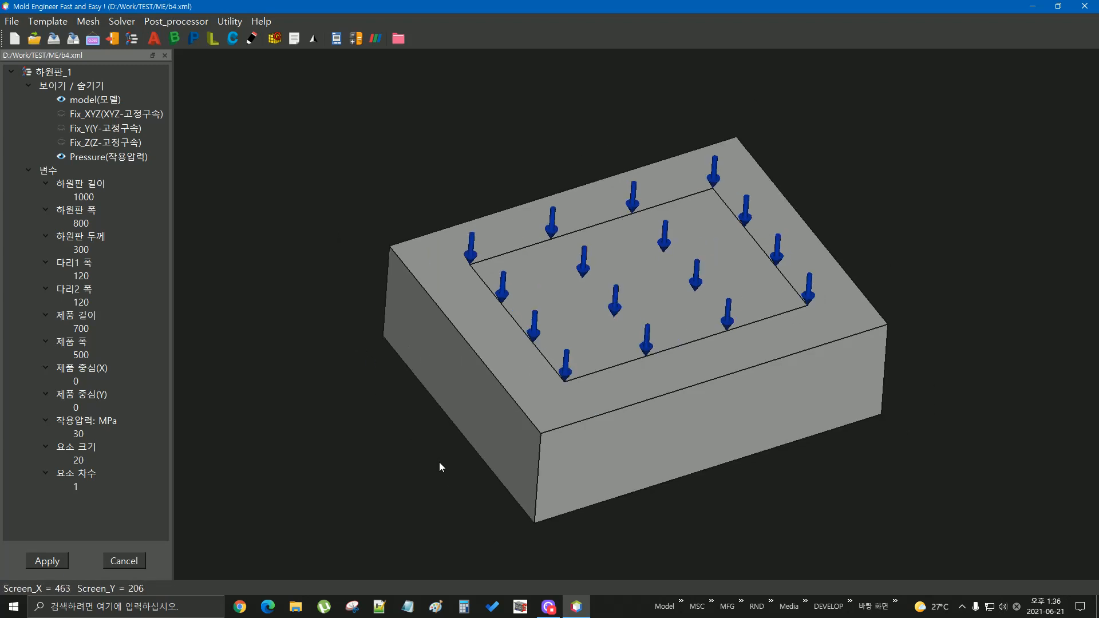
drag(438, 462, 476, 436)
drag(446, 190, 412, 210)
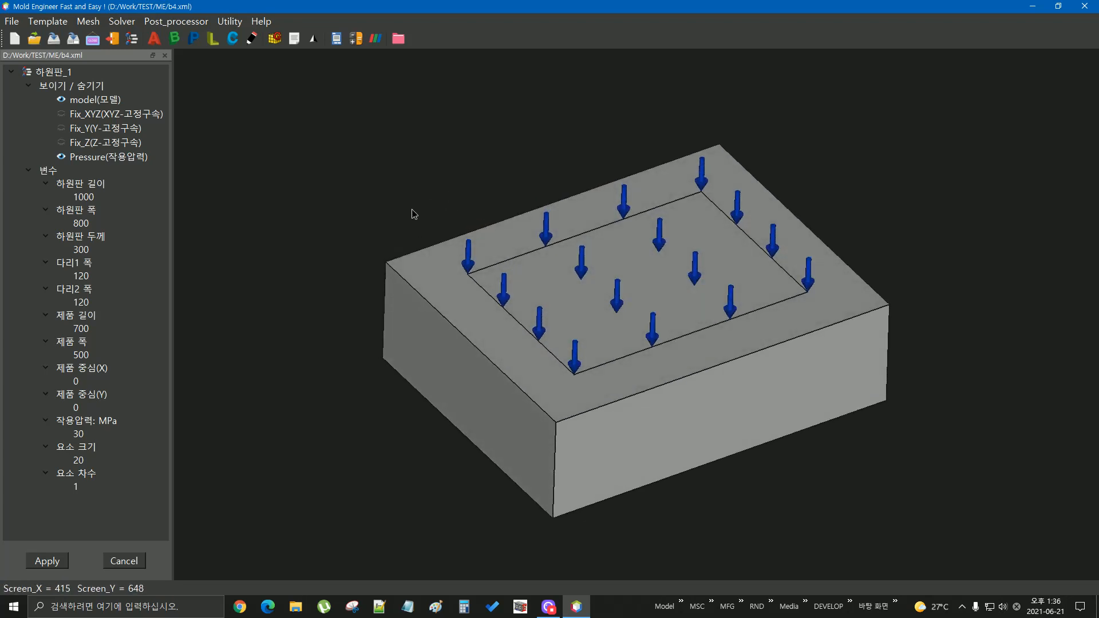